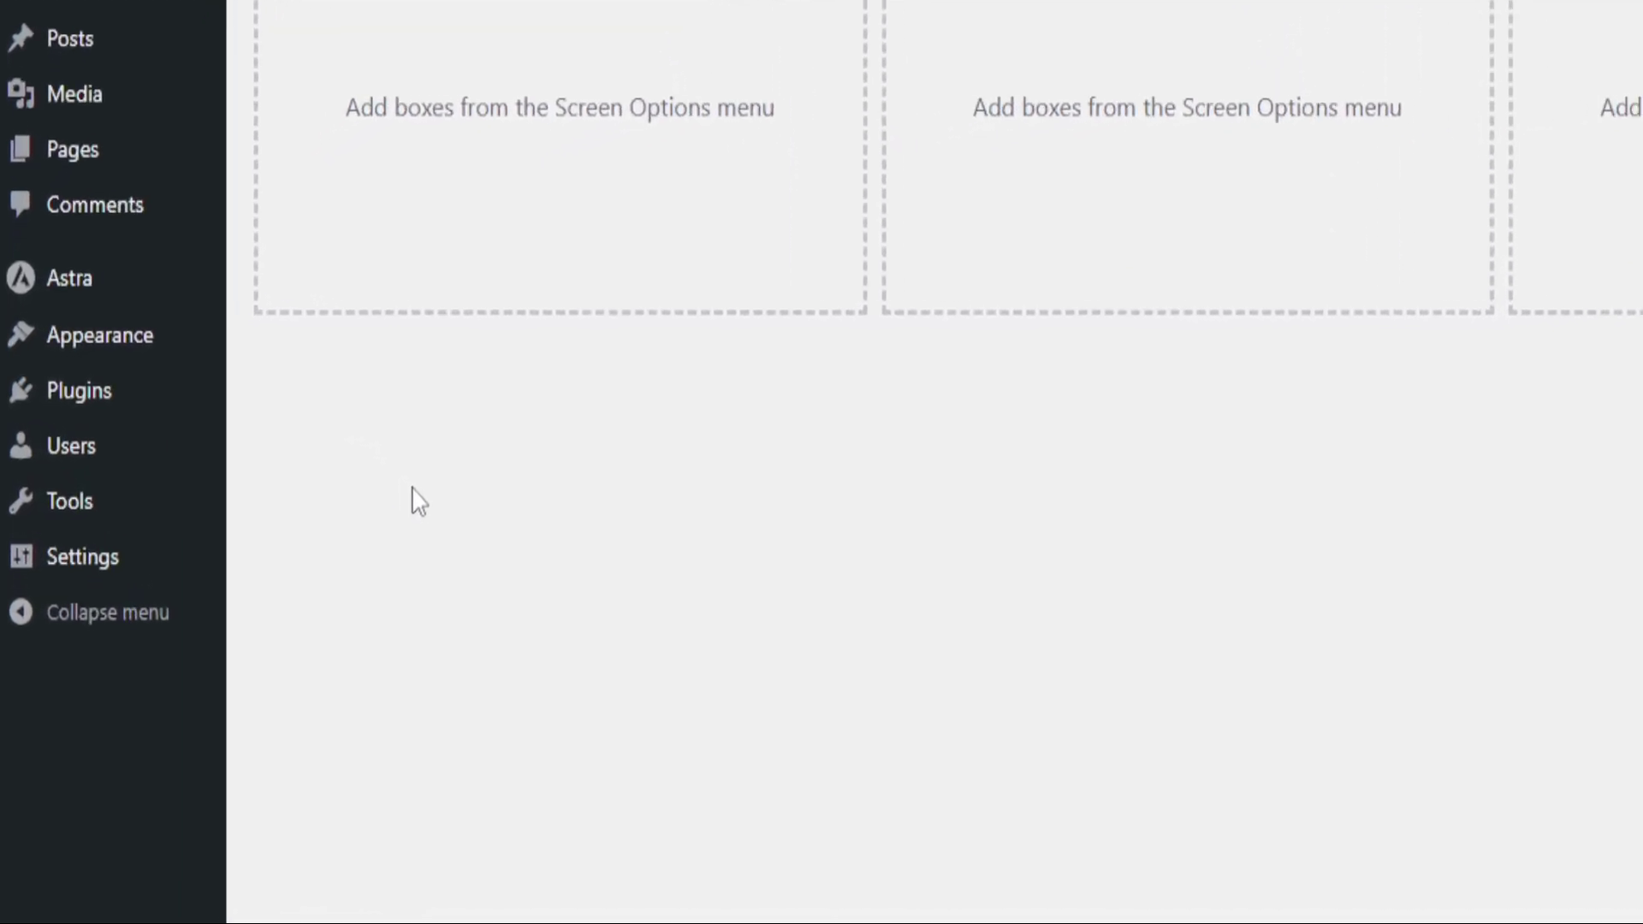
Search the plugin directory for elementor, then install and activate the Elementor Website Builder plugin
click(175, 421)
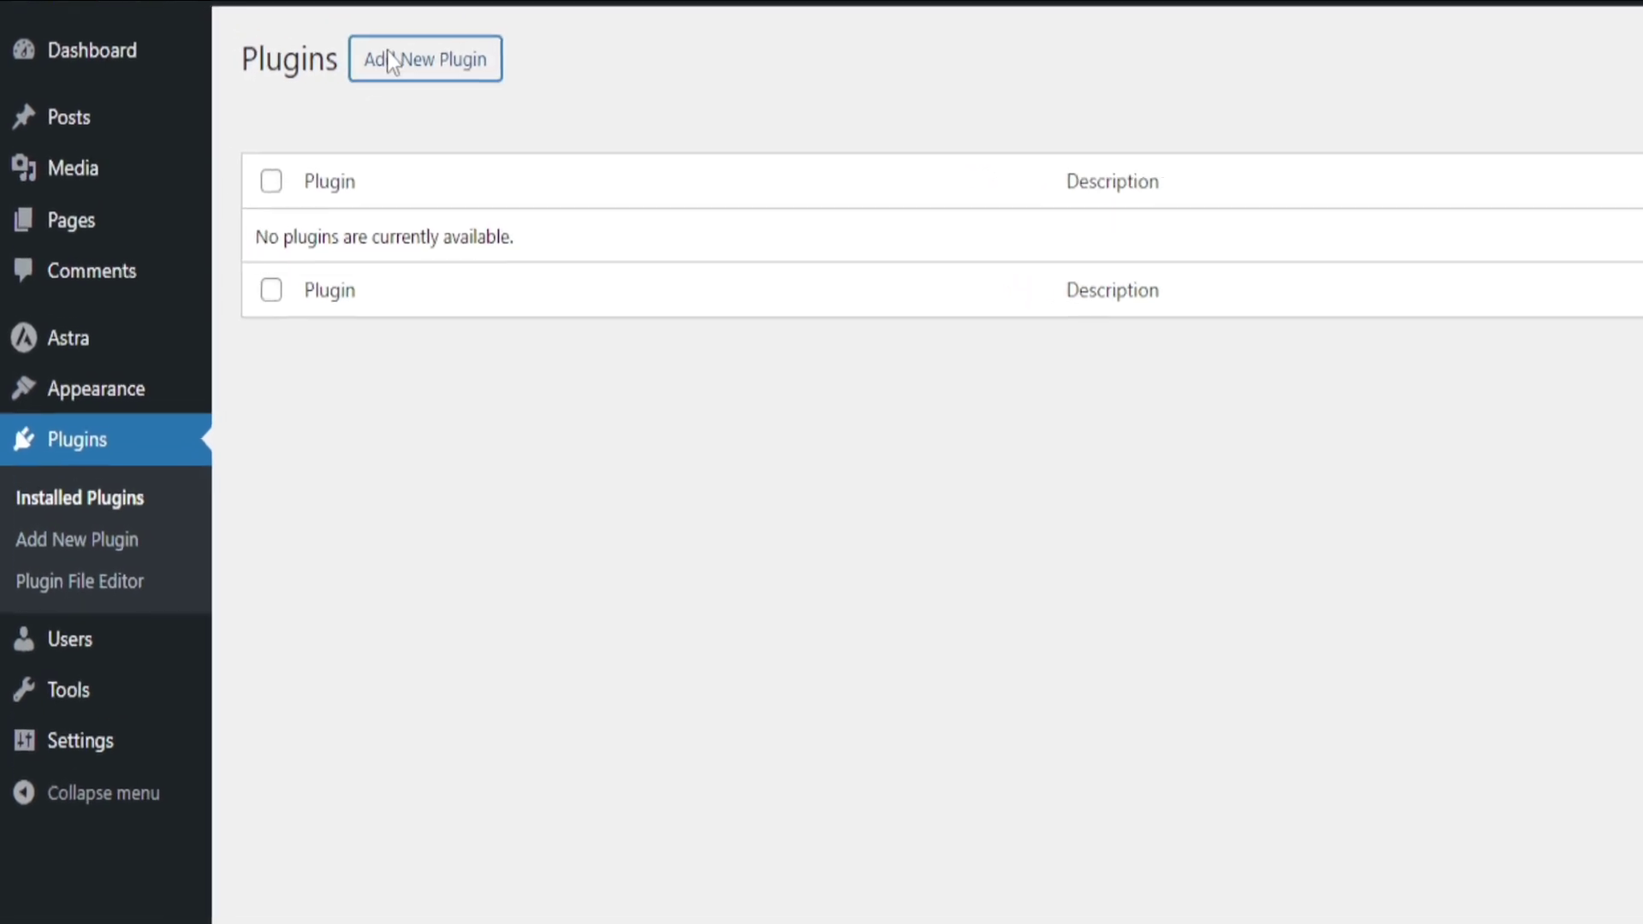
click(337, 62)
click(1421, 122)
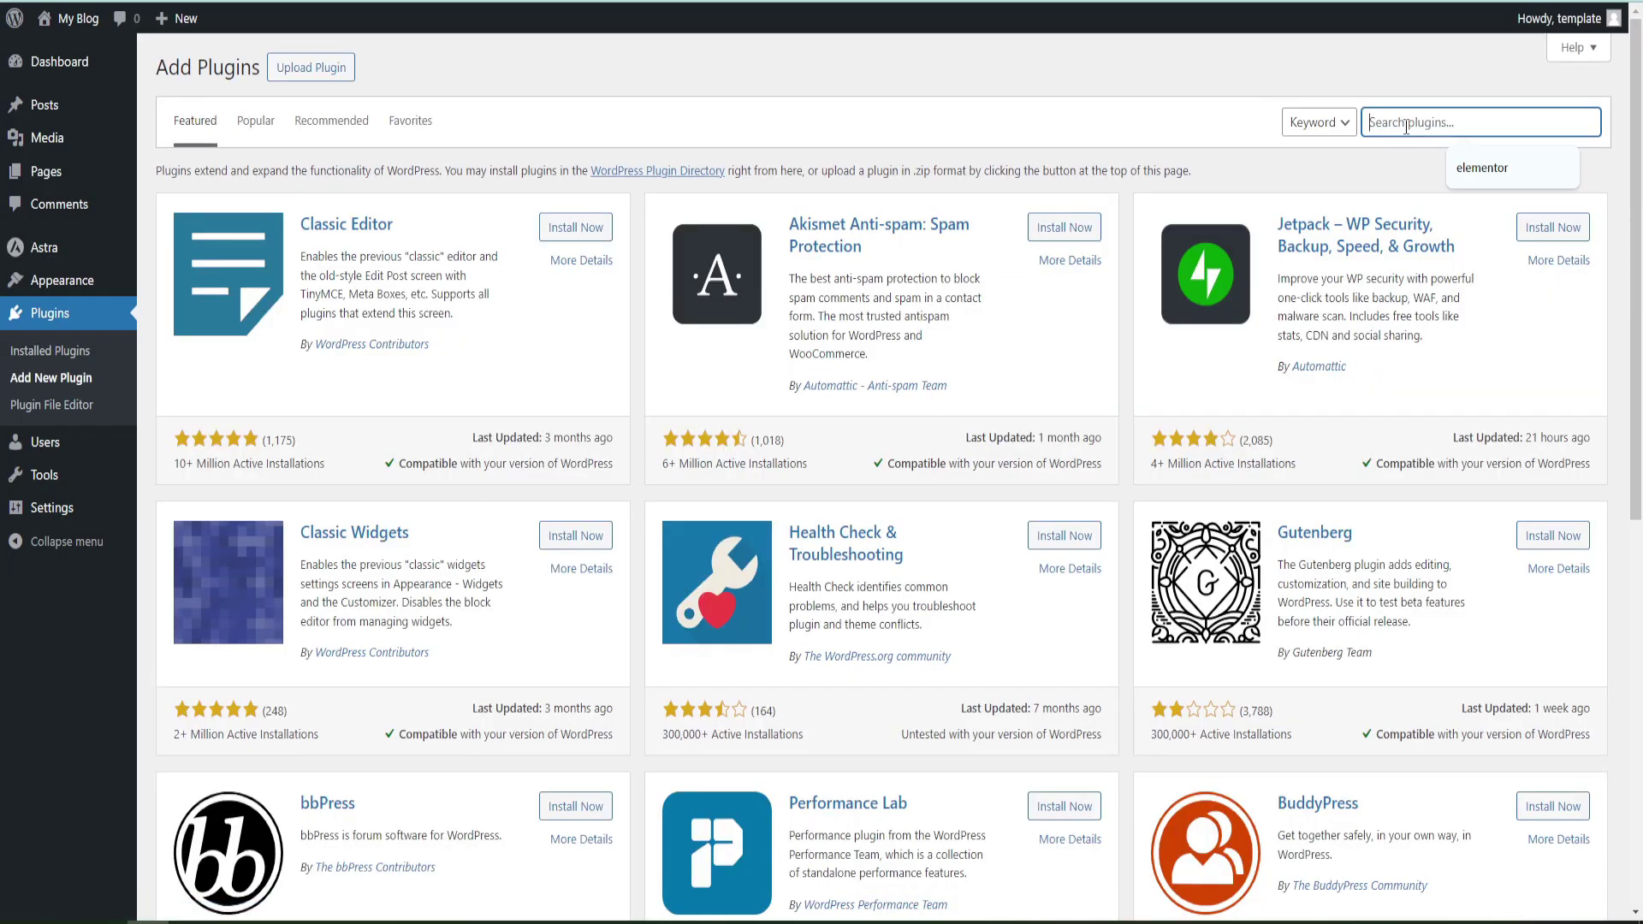
click(1477, 169)
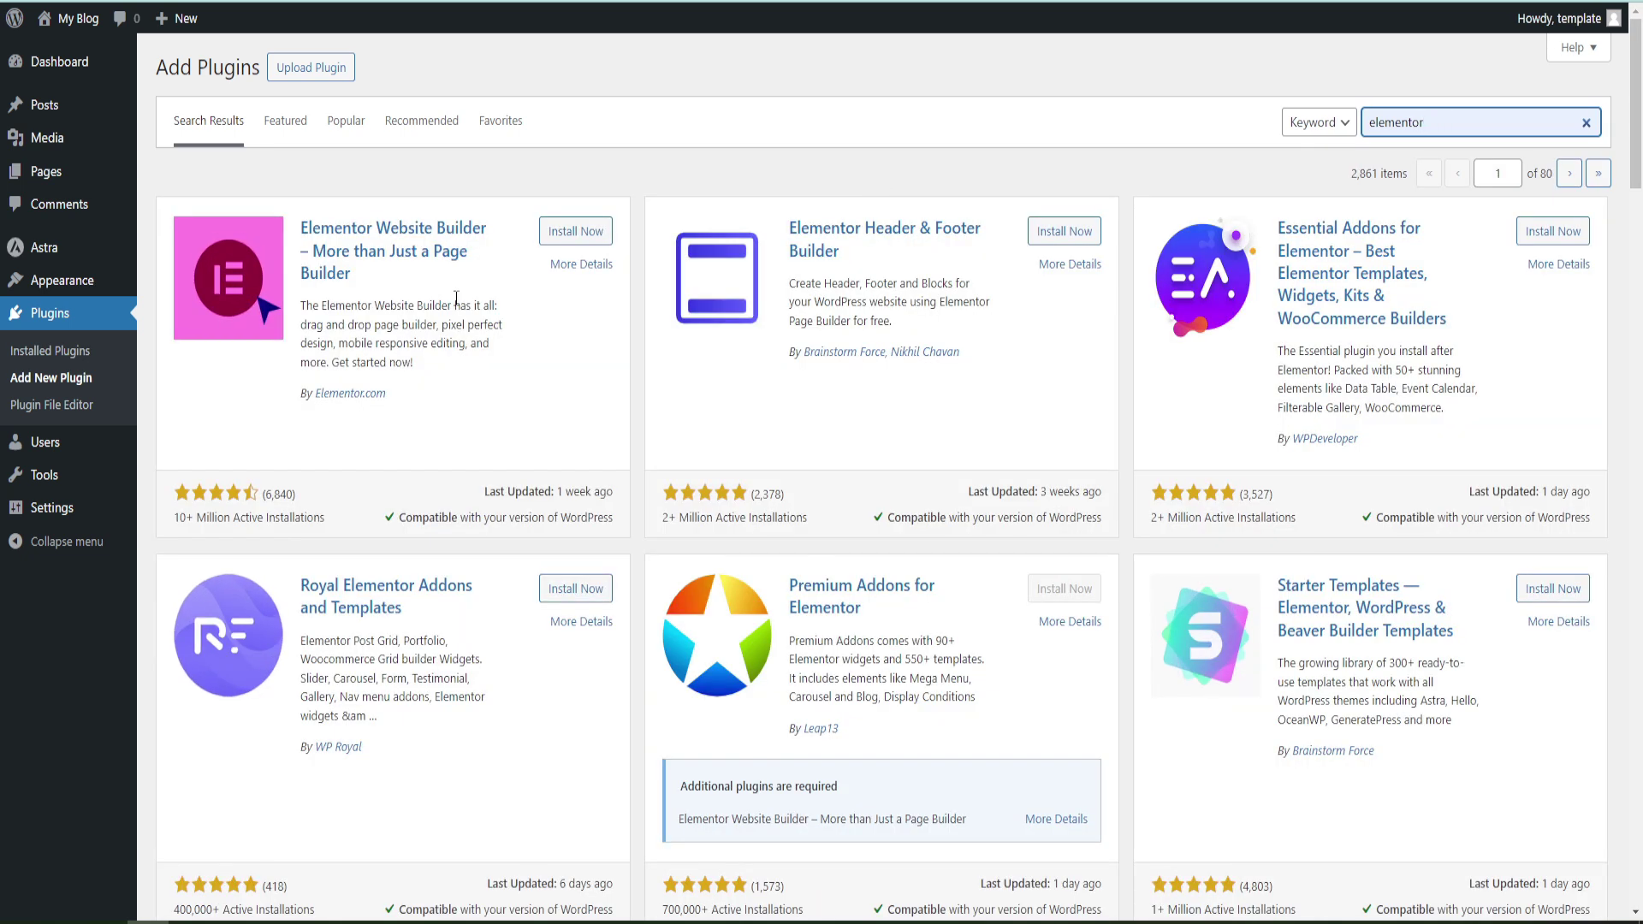
click(562, 243)
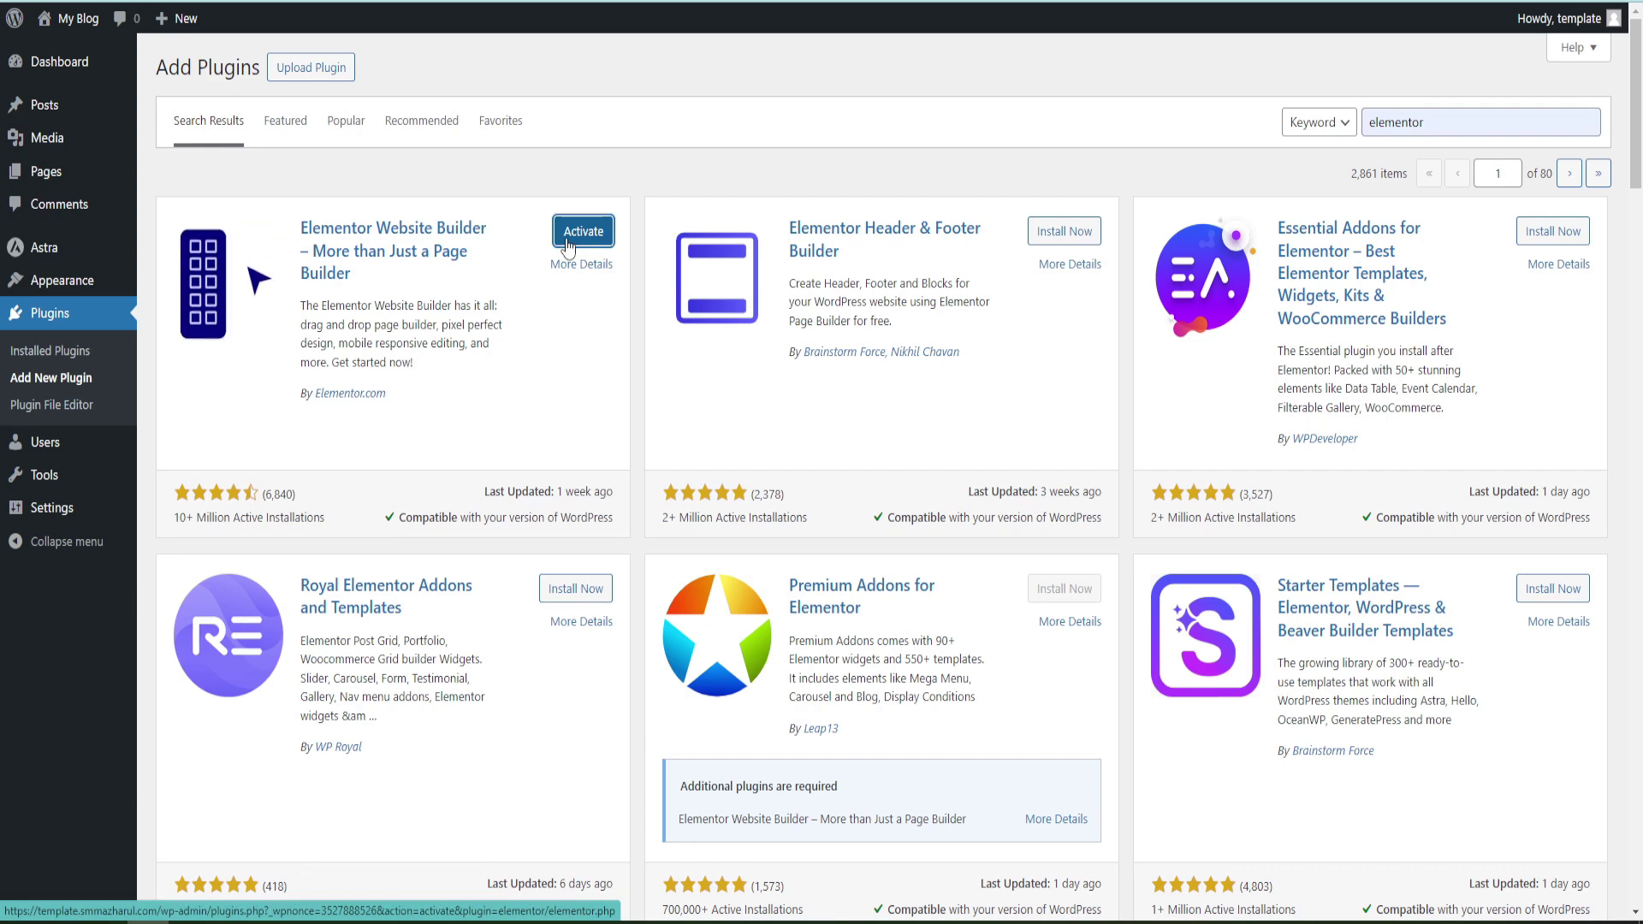
click(566, 246)
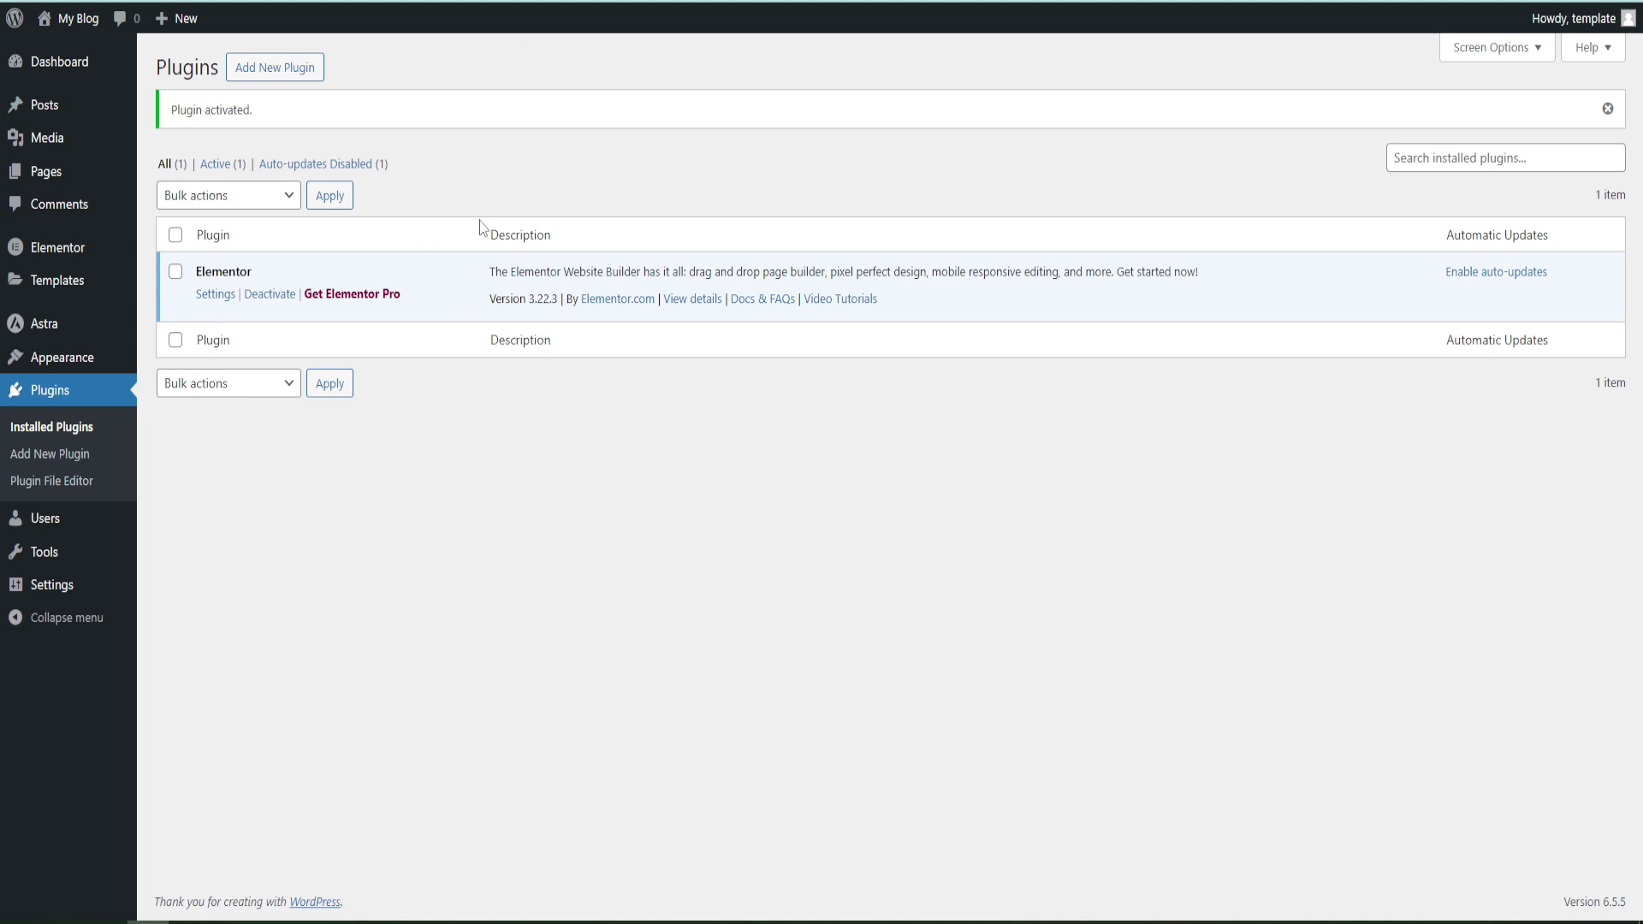
Create a new page titled "Homepage Banner" and open it for editing with Elementor
mouse_move(51, 178)
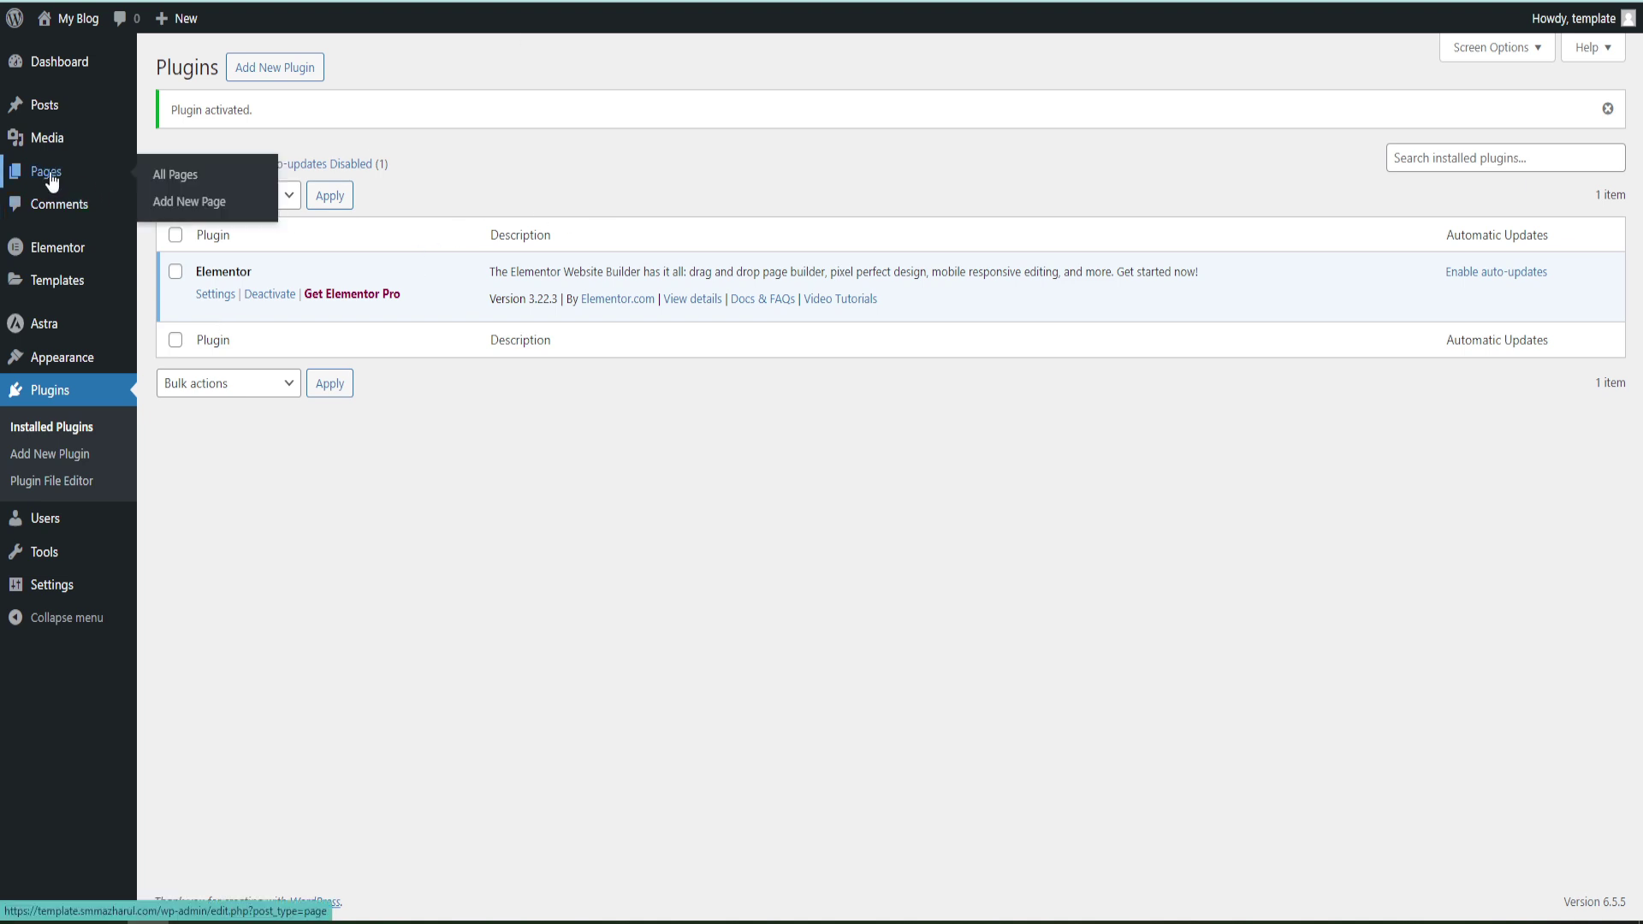
click(176, 204)
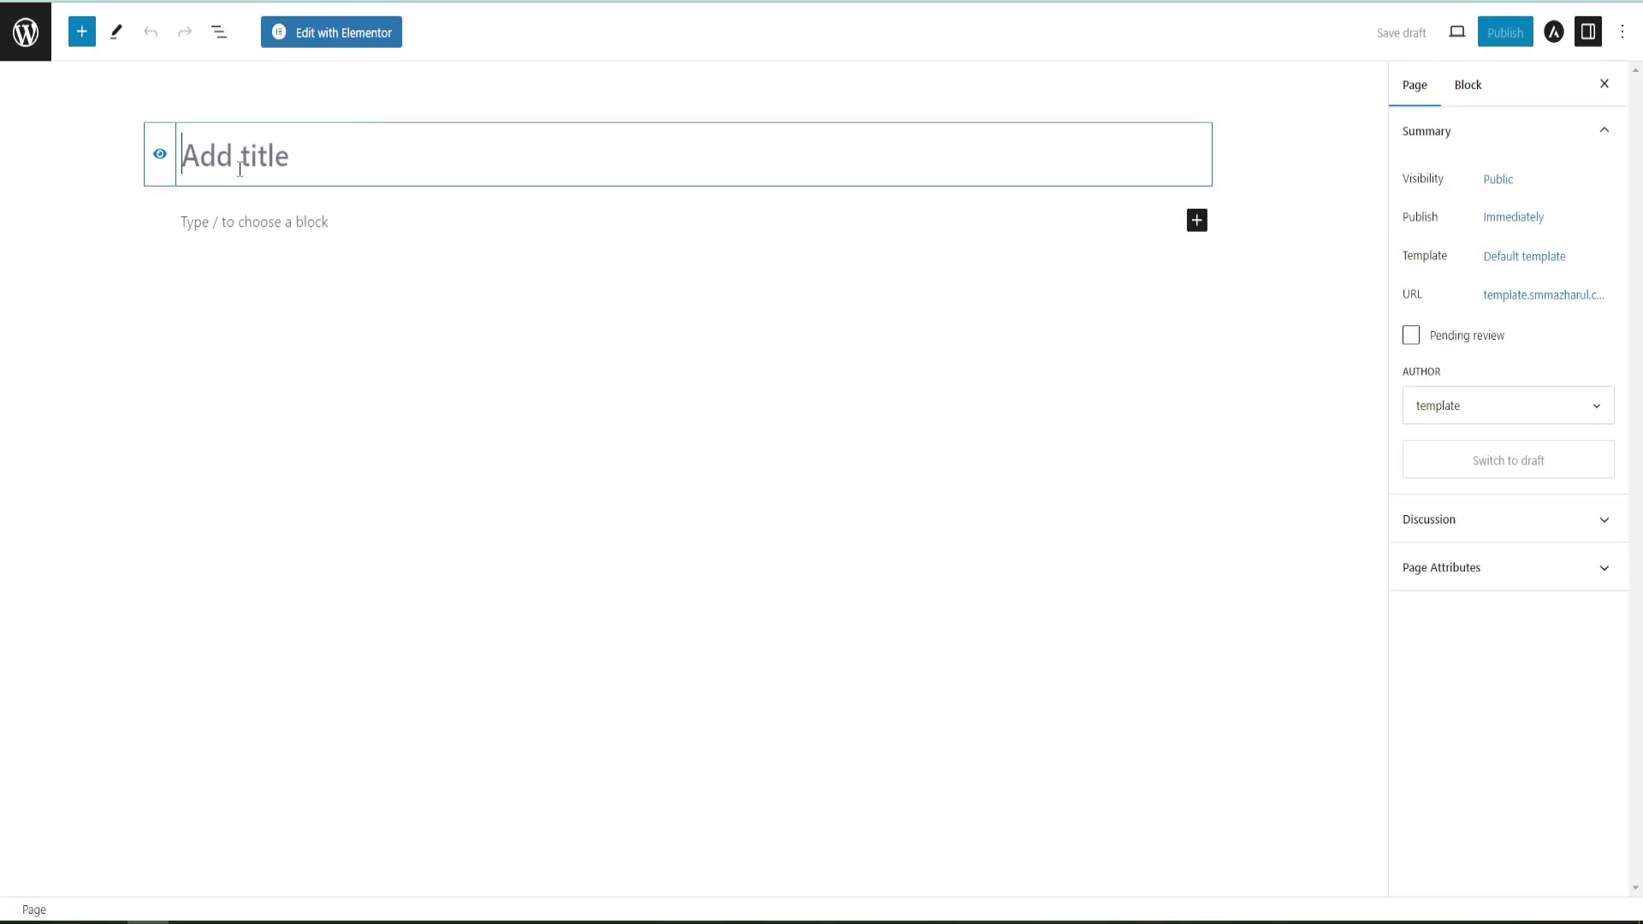
text(H)
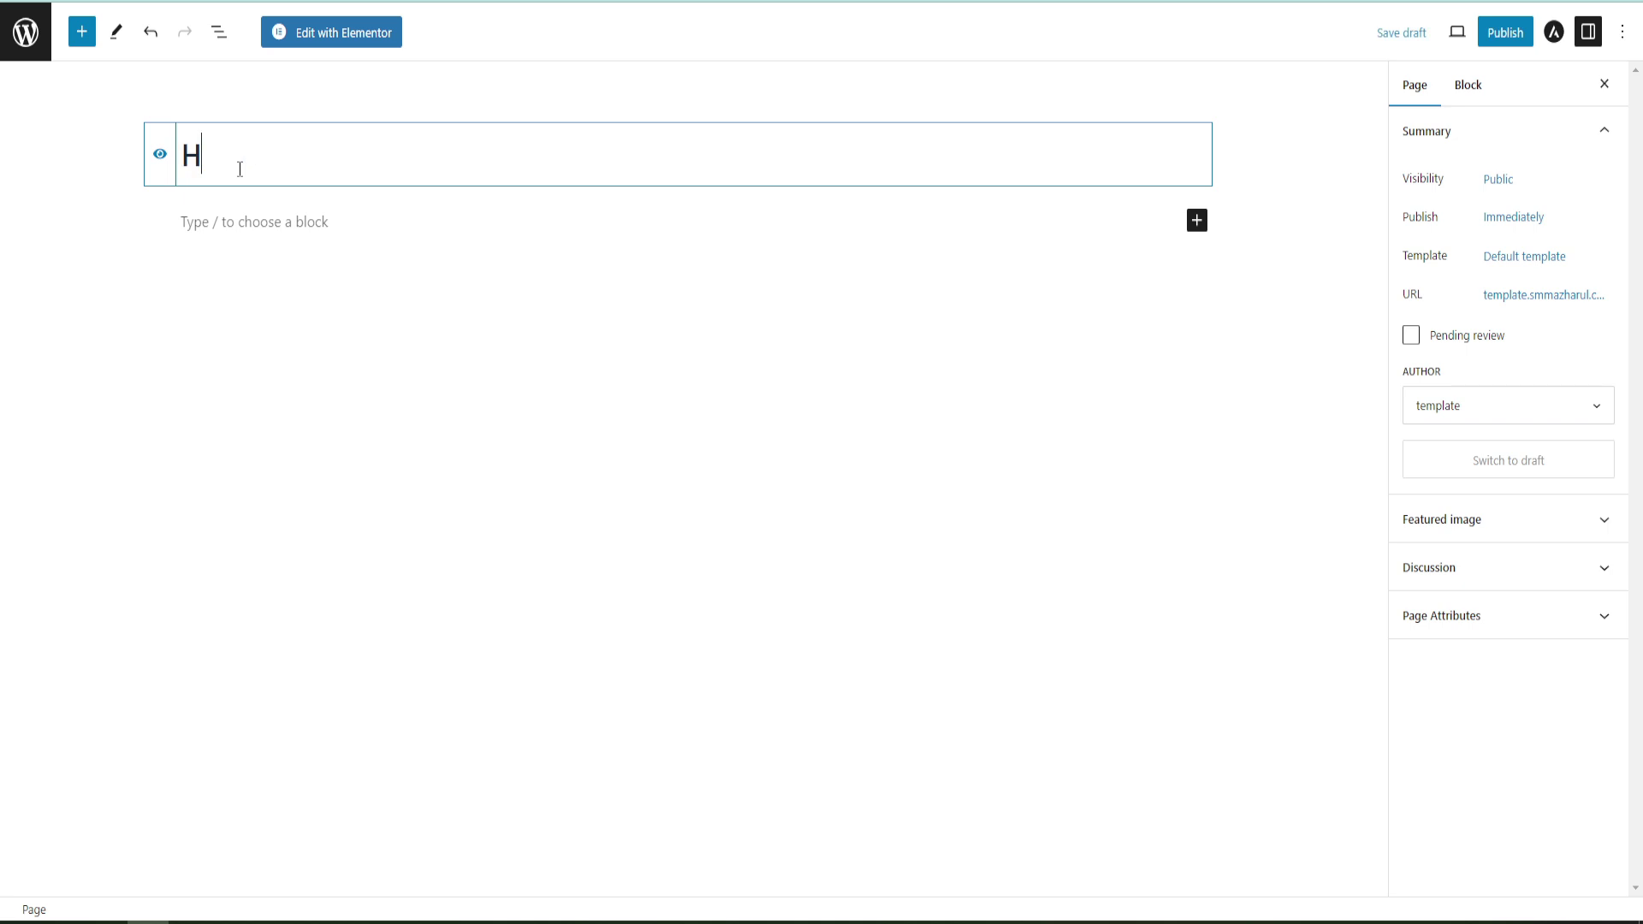
text(omepage Banner)
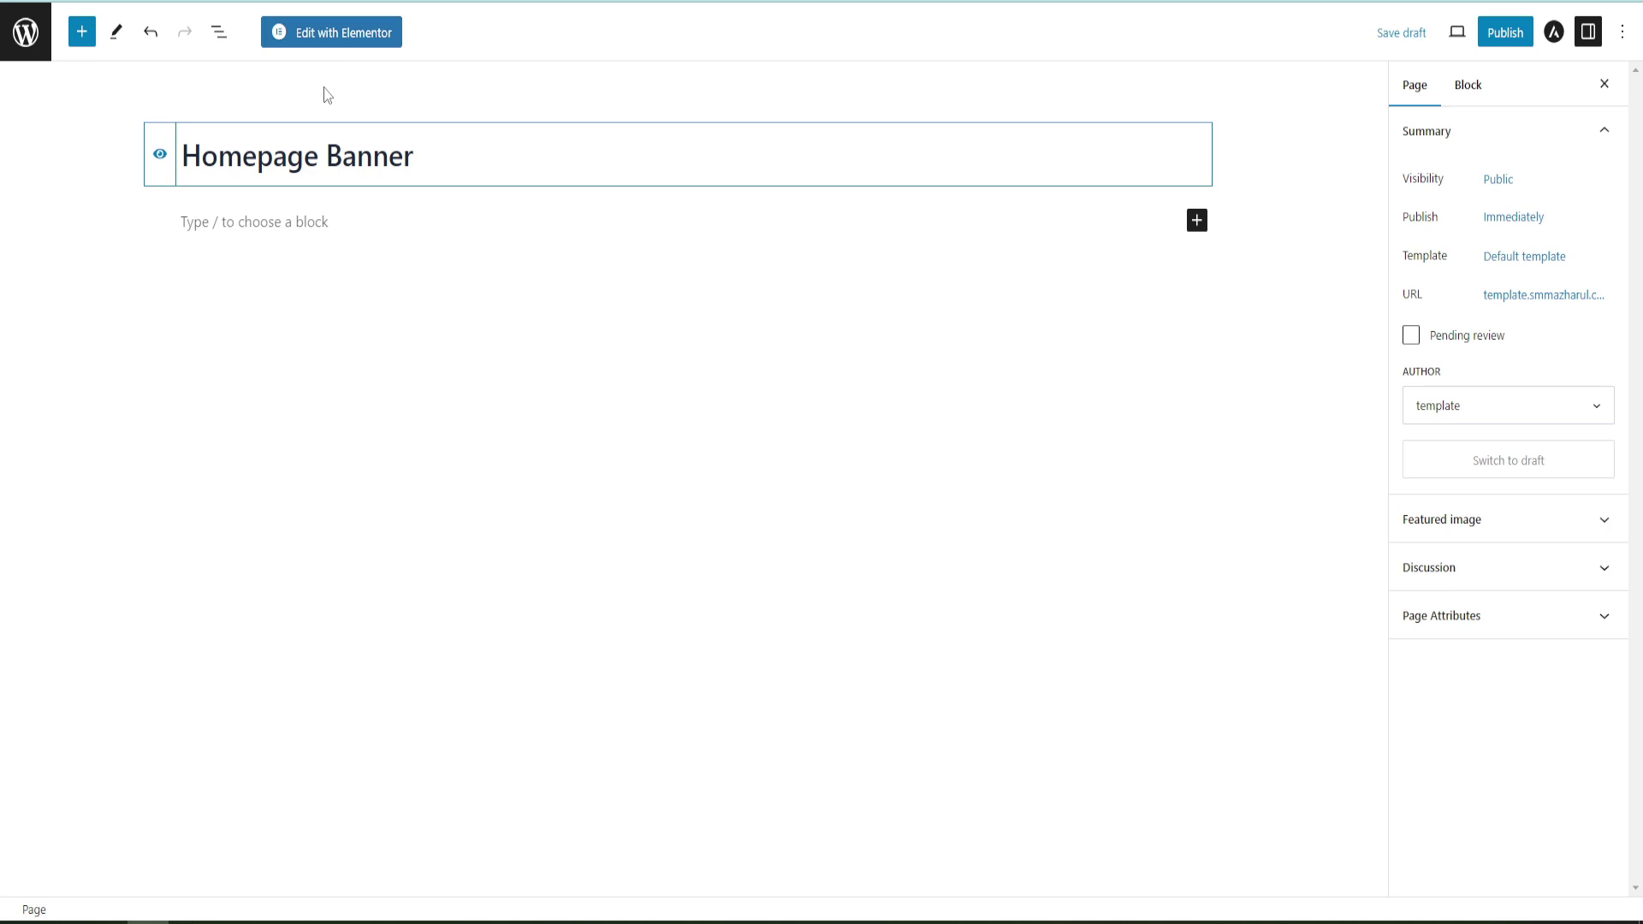
click(306, 39)
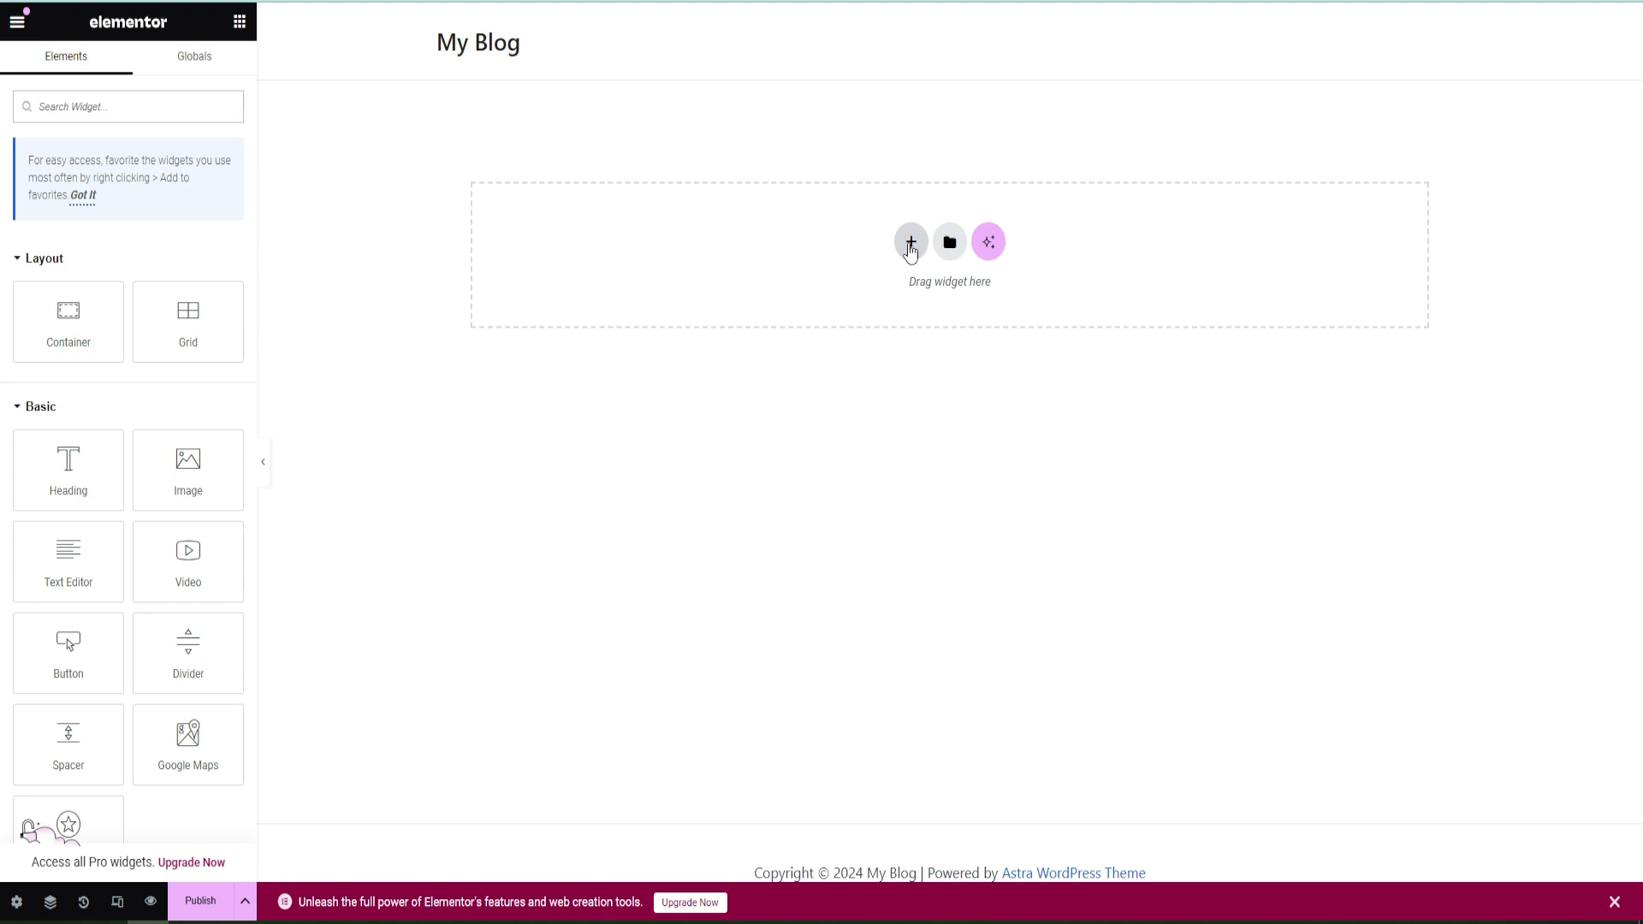
Add a Flexbox container with the Direction Column structure to the empty page
click(911, 249)
click(884, 314)
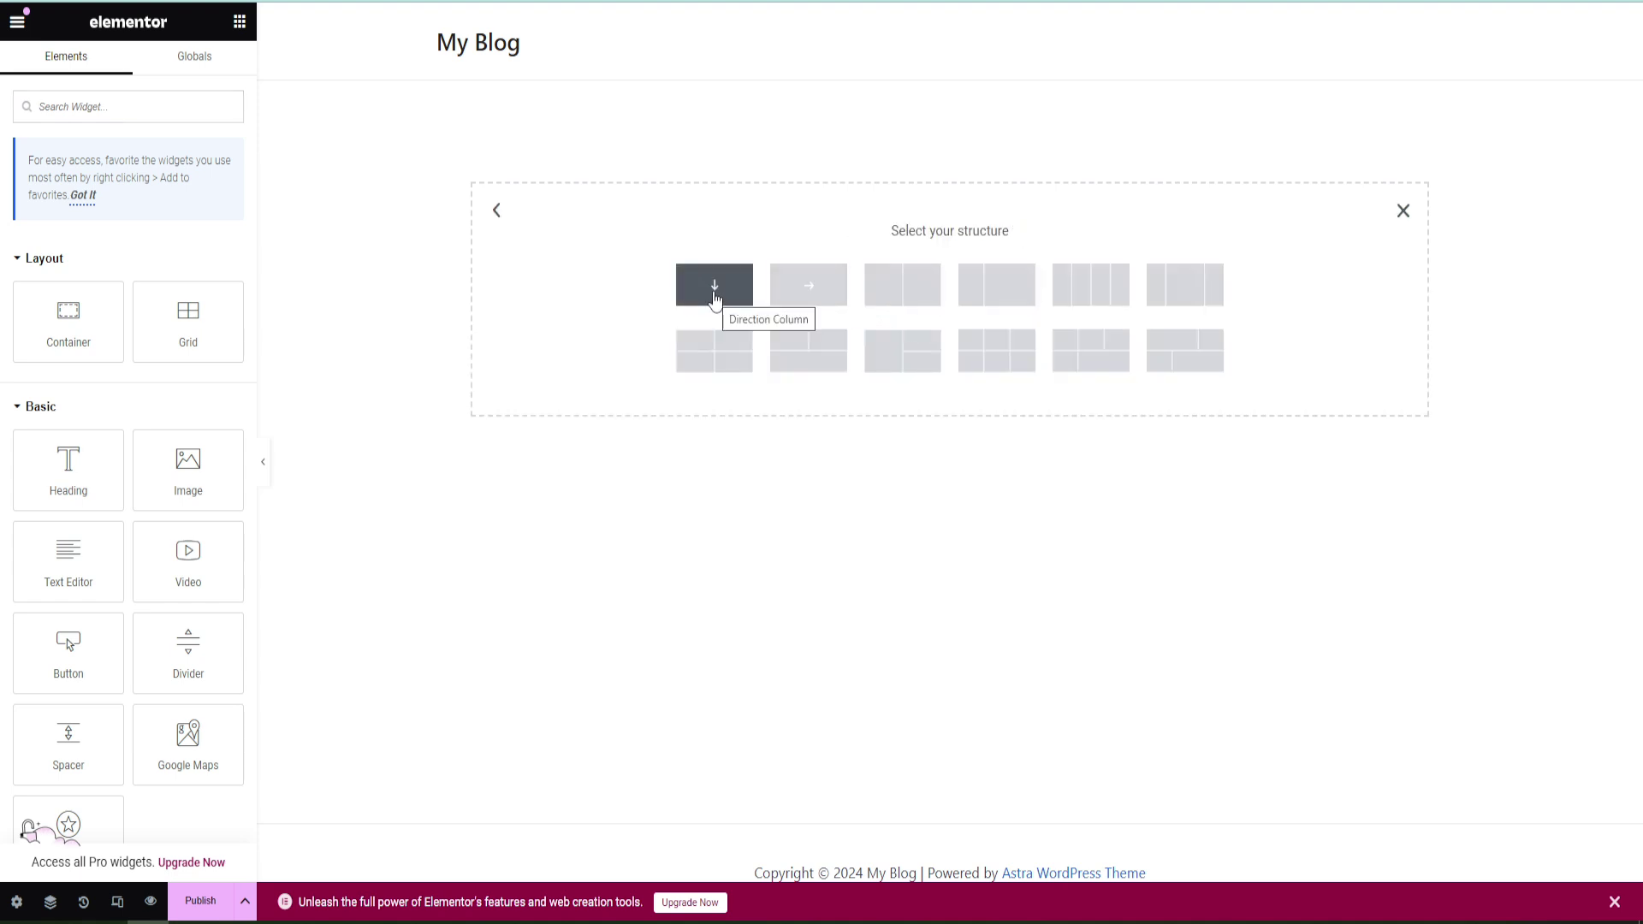
click(715, 291)
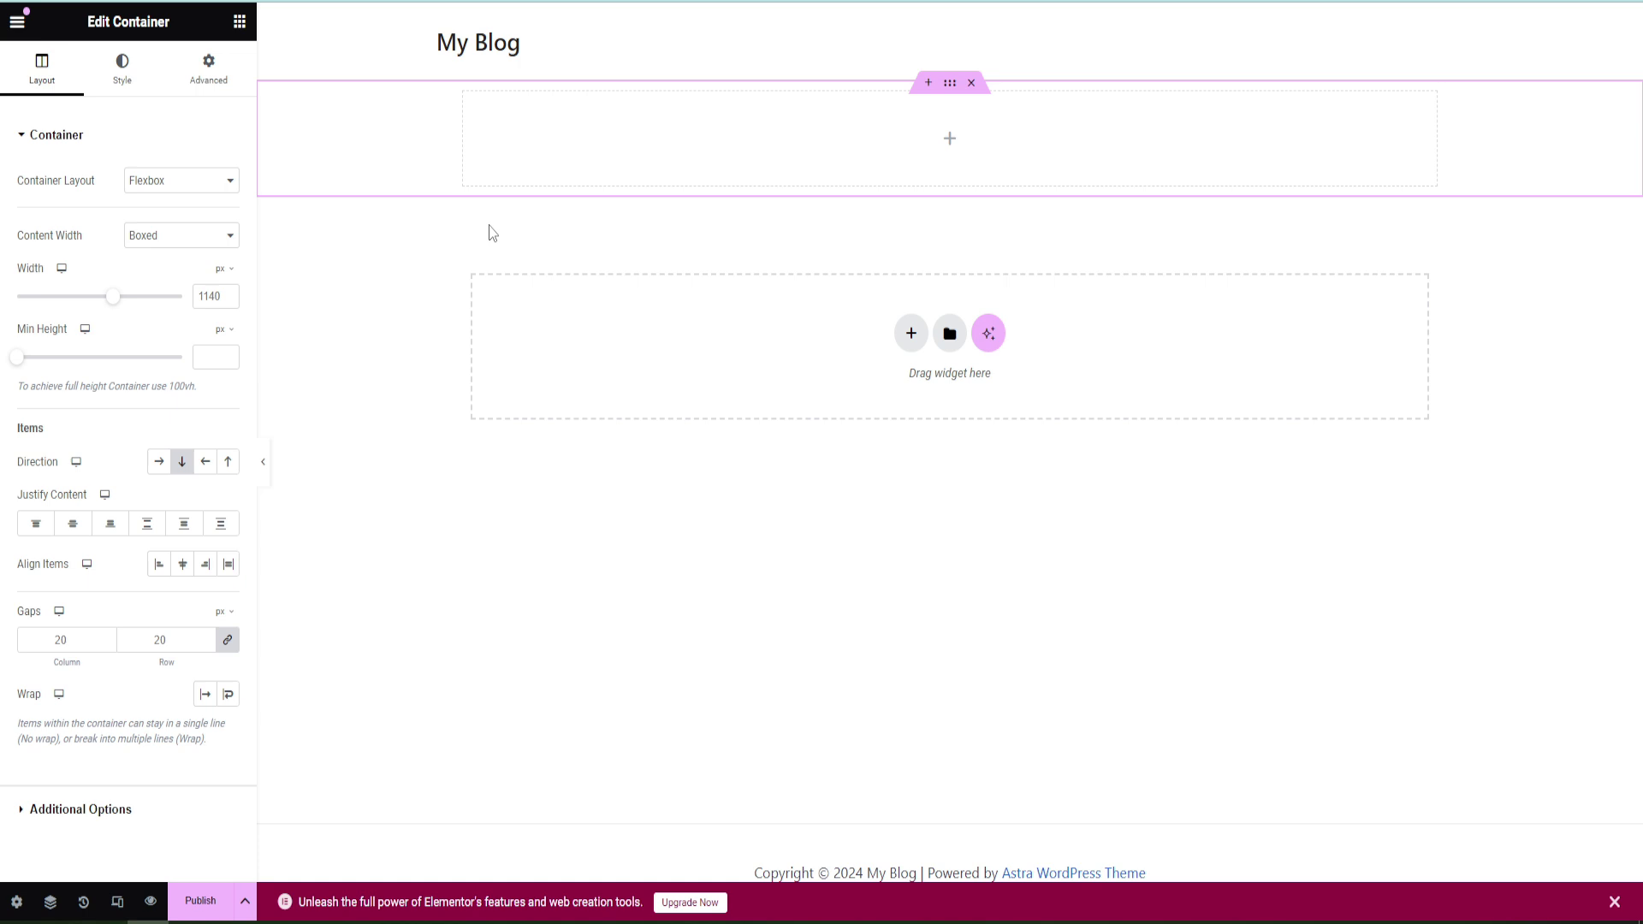
Set the container's minimum height to 600 px and its content width to Full Width
click(214, 356)
text(600)
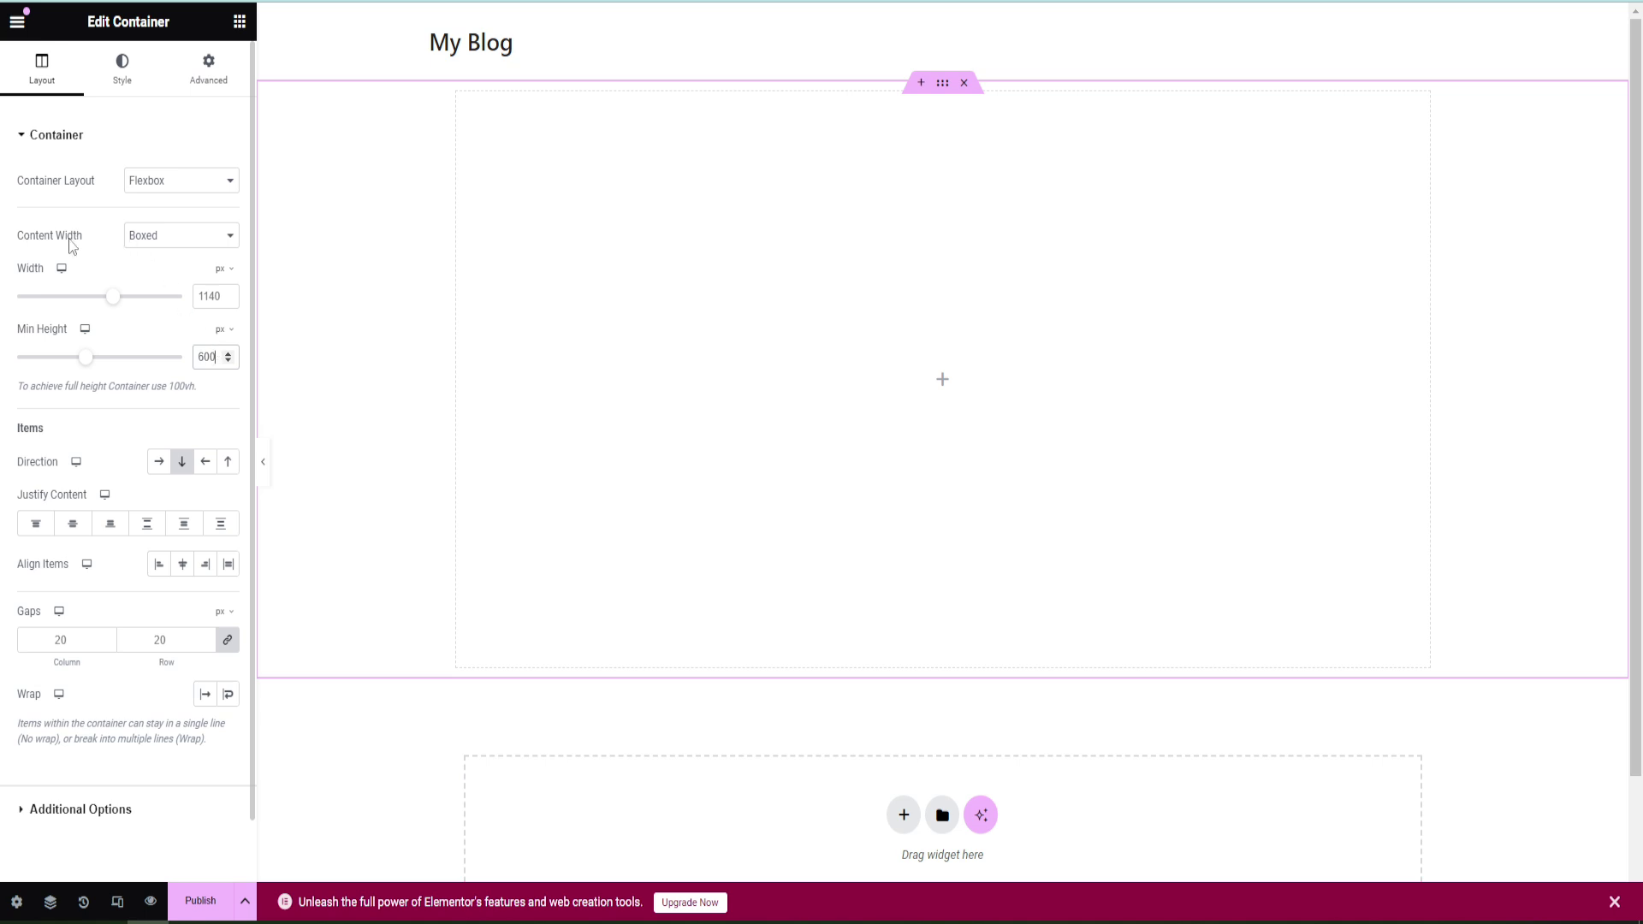
click(190, 239)
click(165, 271)
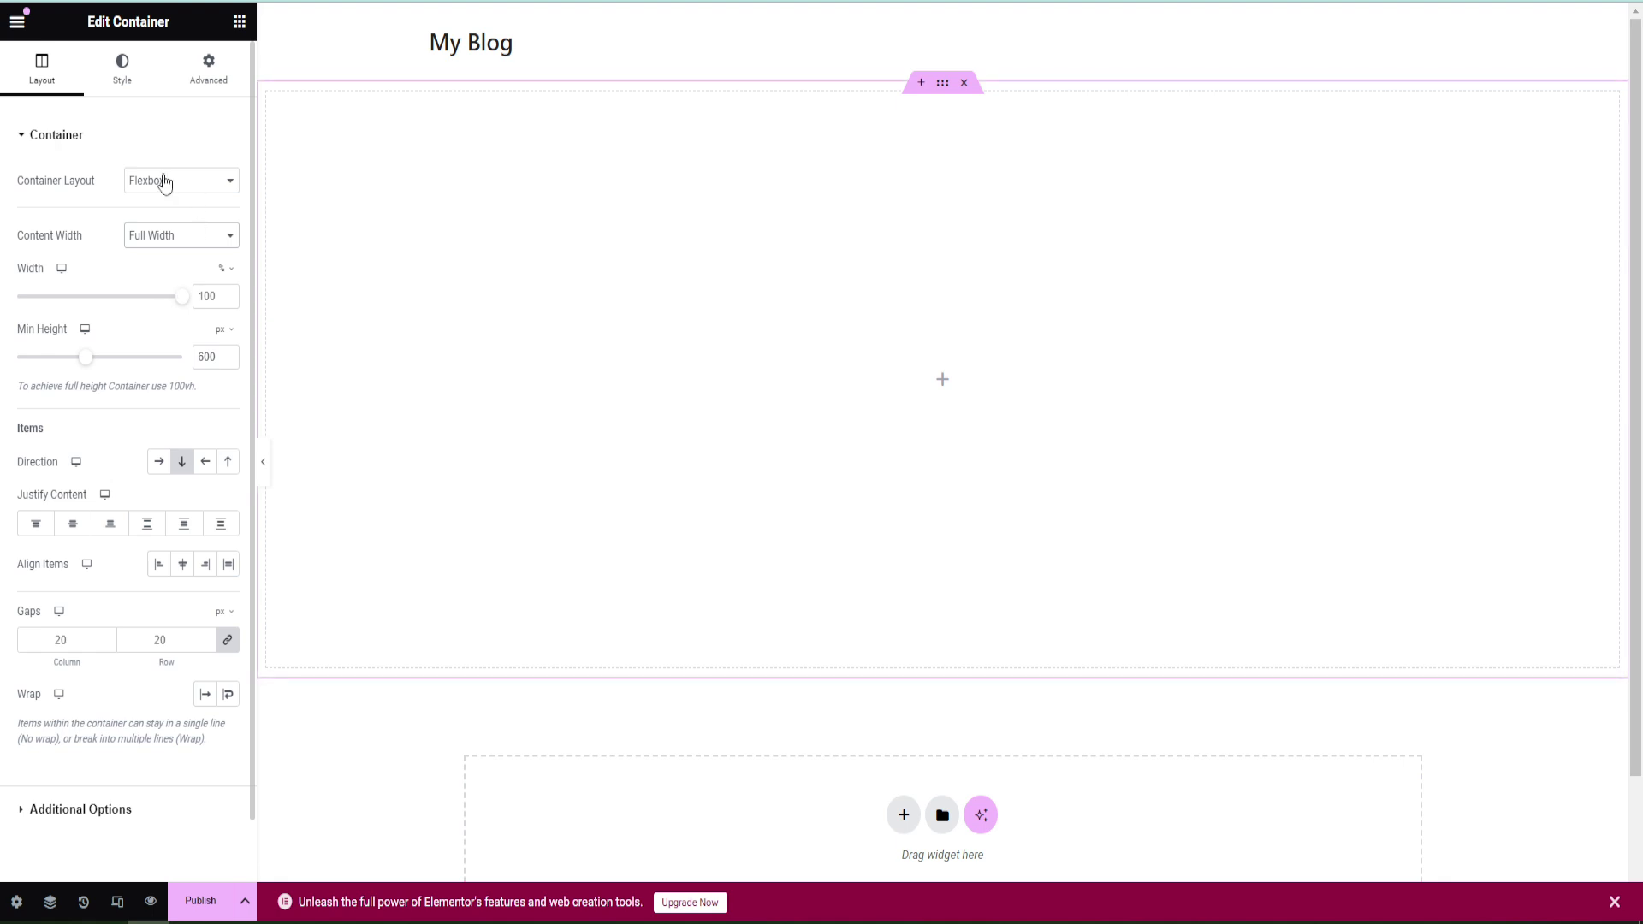
Give the container a Classic background using the coconut image from the media library
click(121, 85)
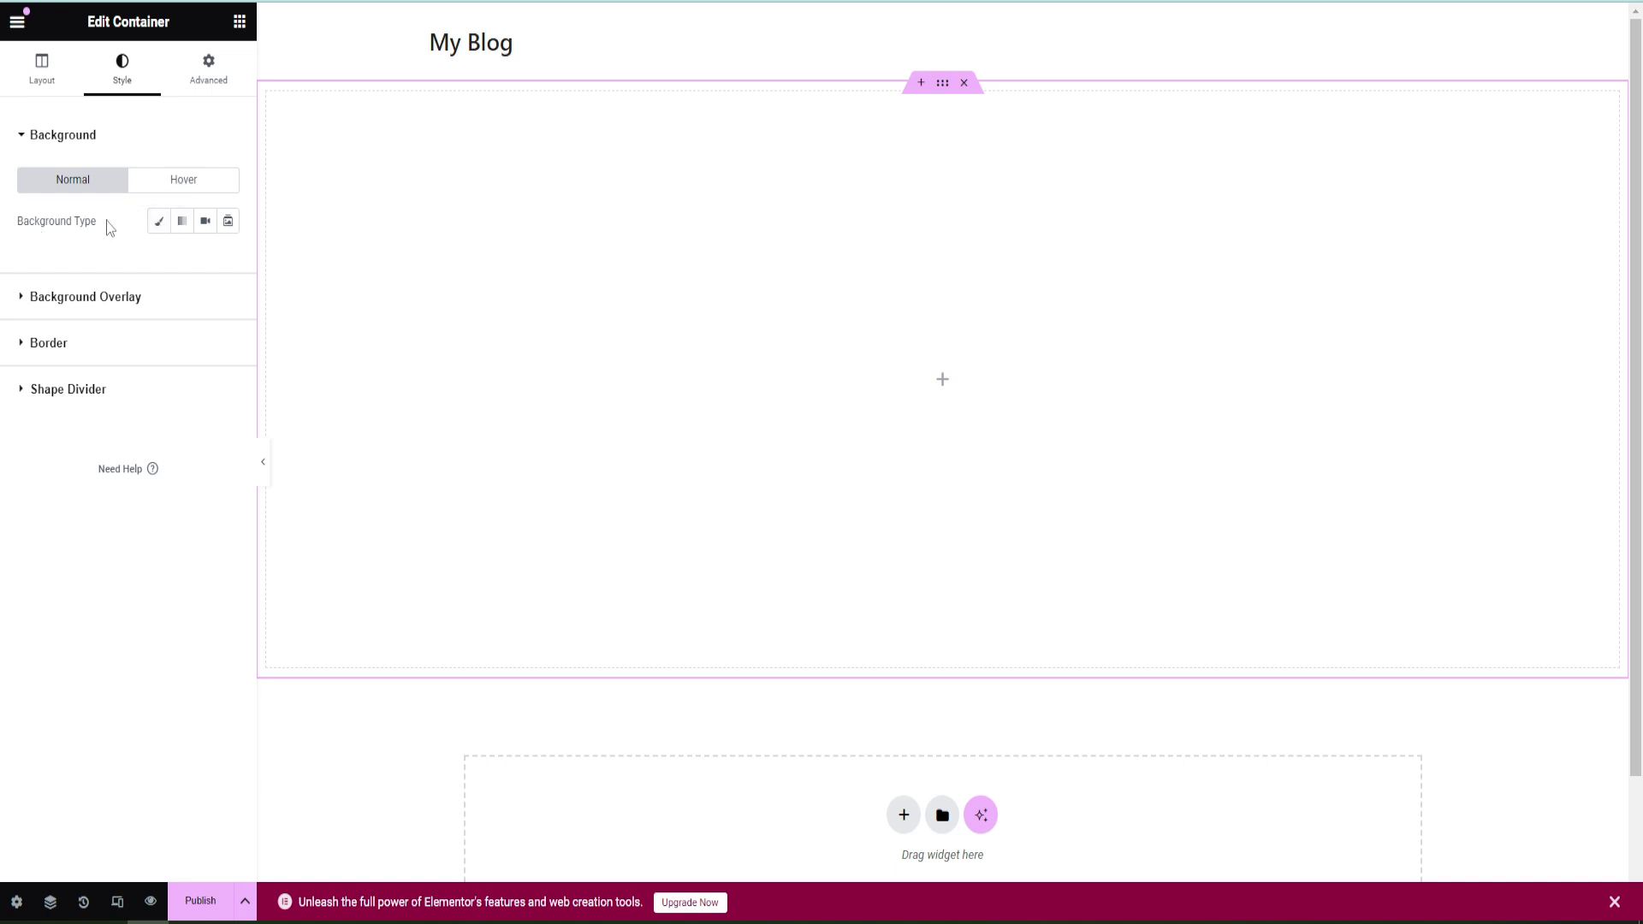
click(158, 223)
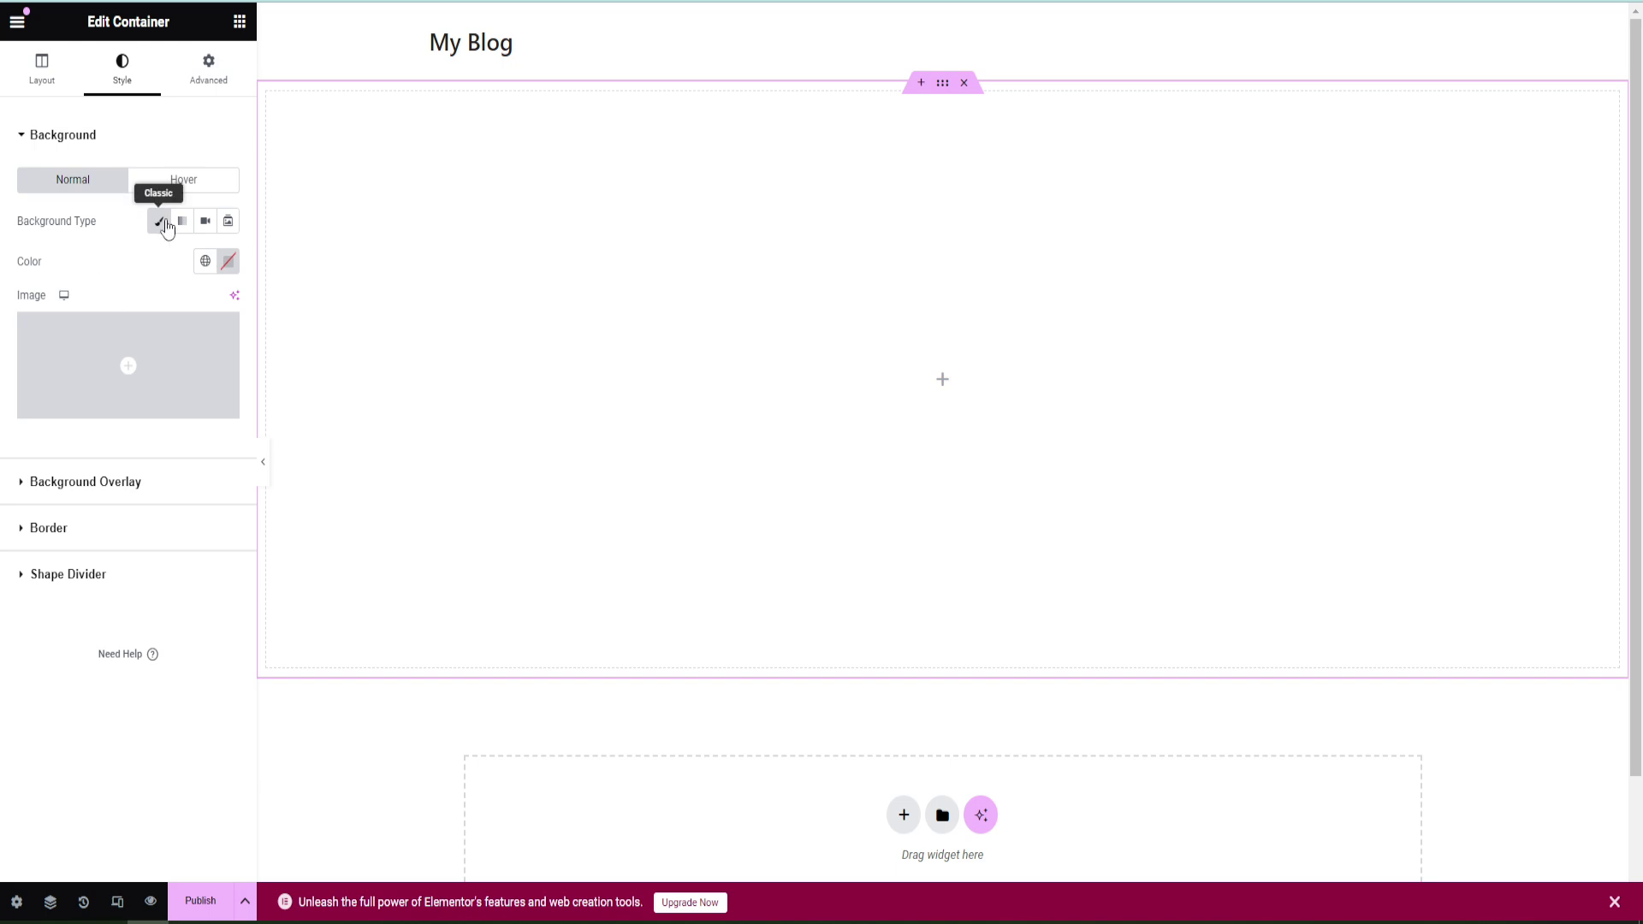
click(120, 396)
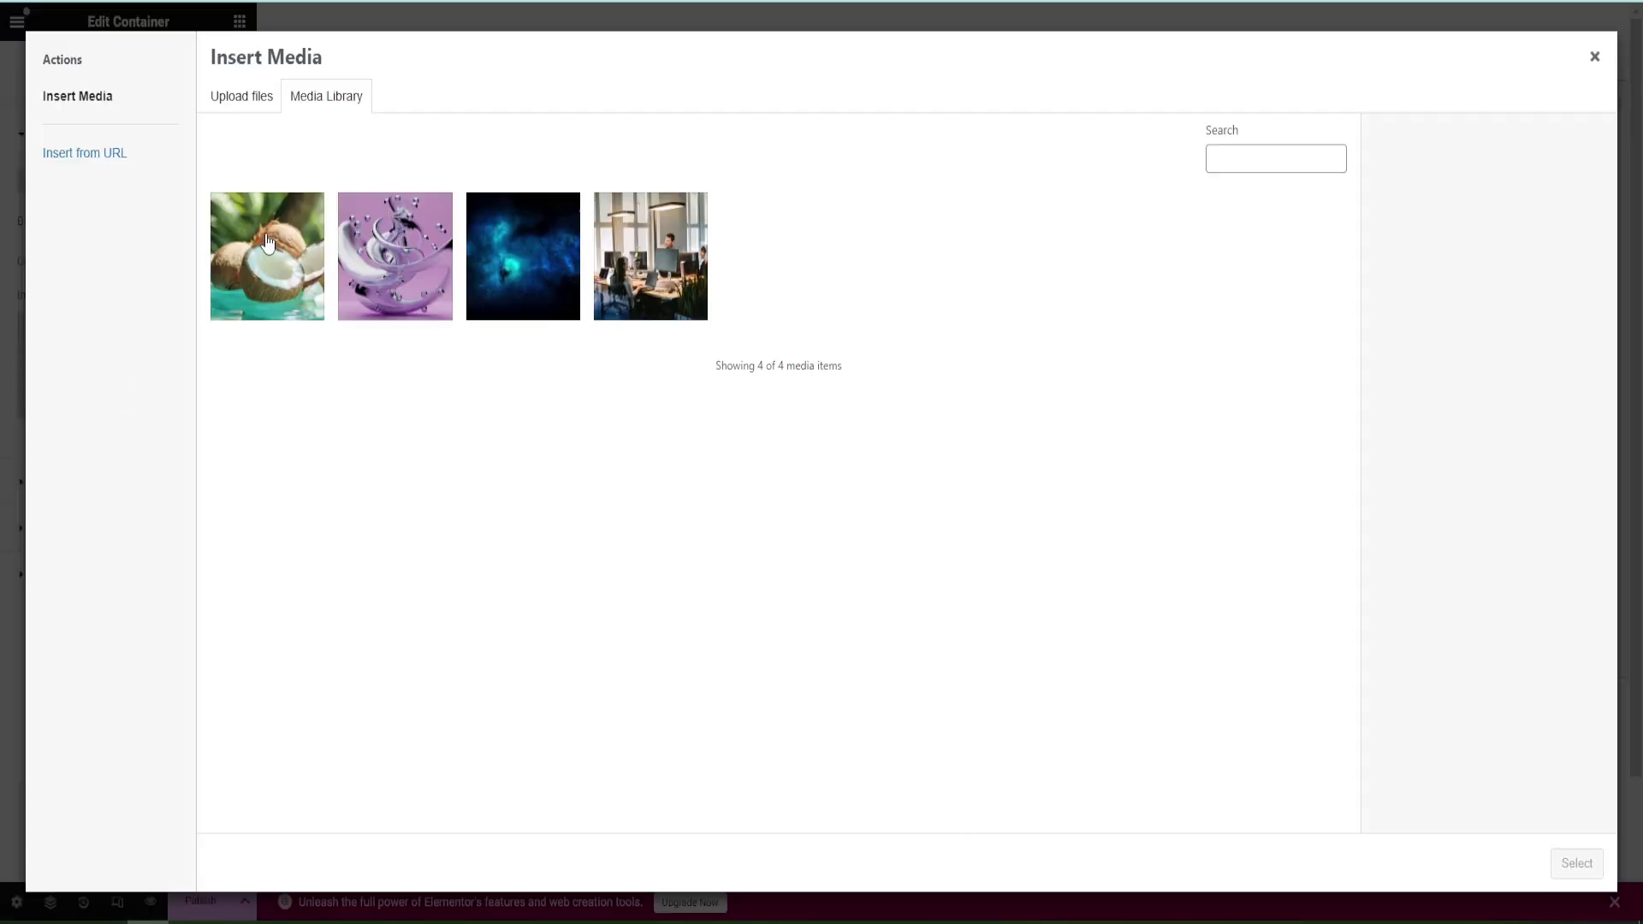
click(267, 249)
click(1577, 864)
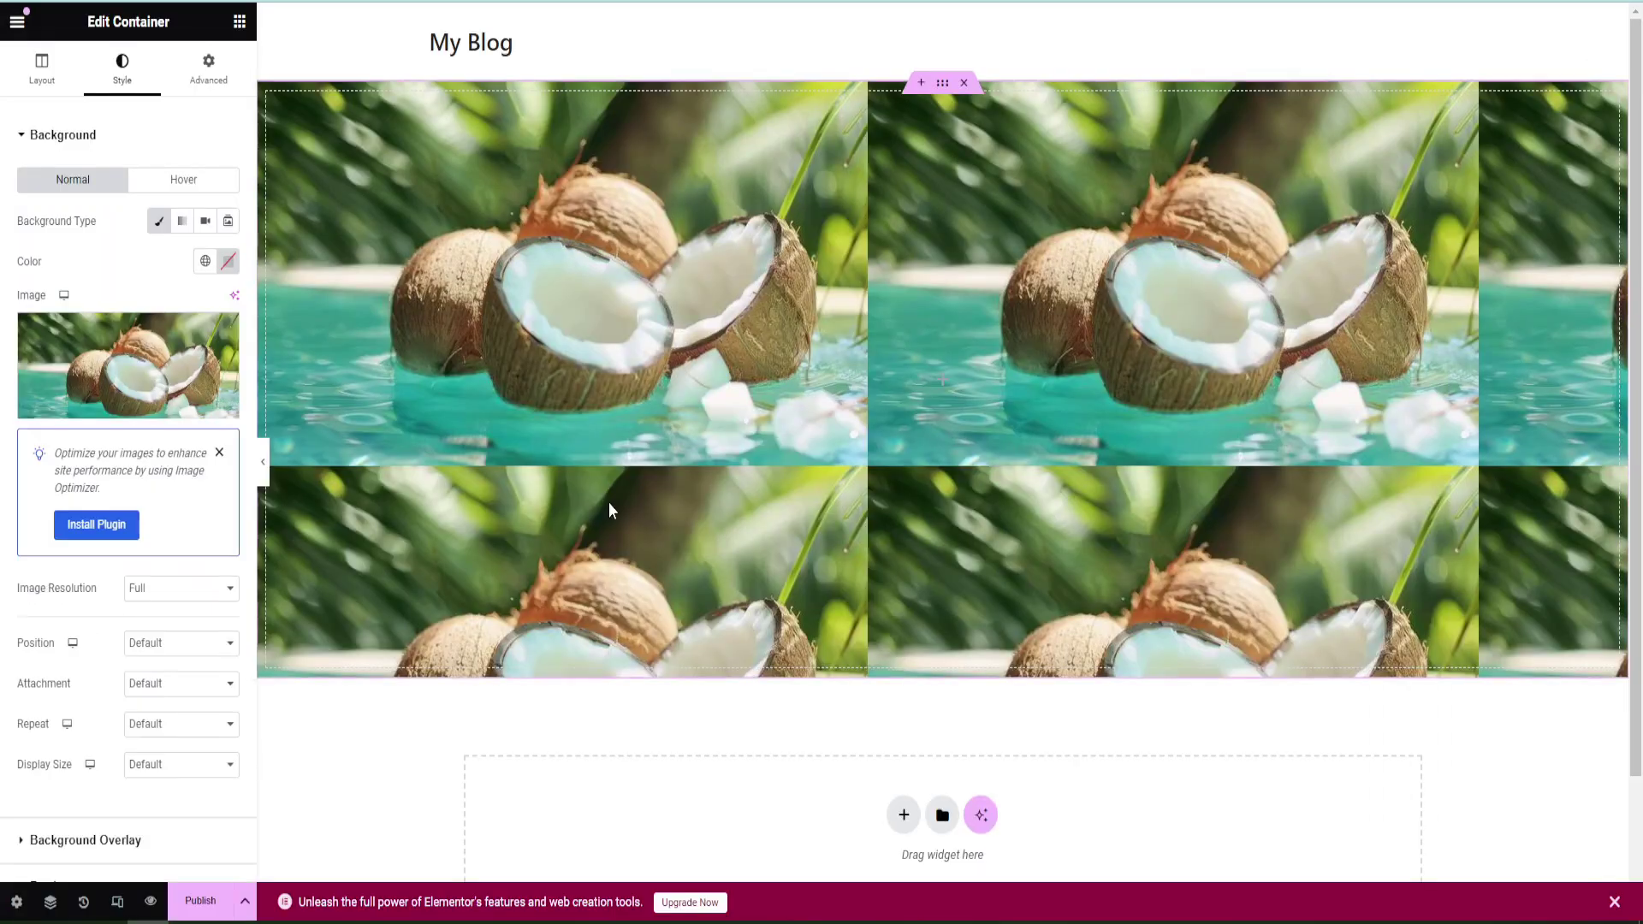
Set the background image's position to Center Center, repeat to No-repeat and display size to Cover
scroll(116, 565, down, 2)
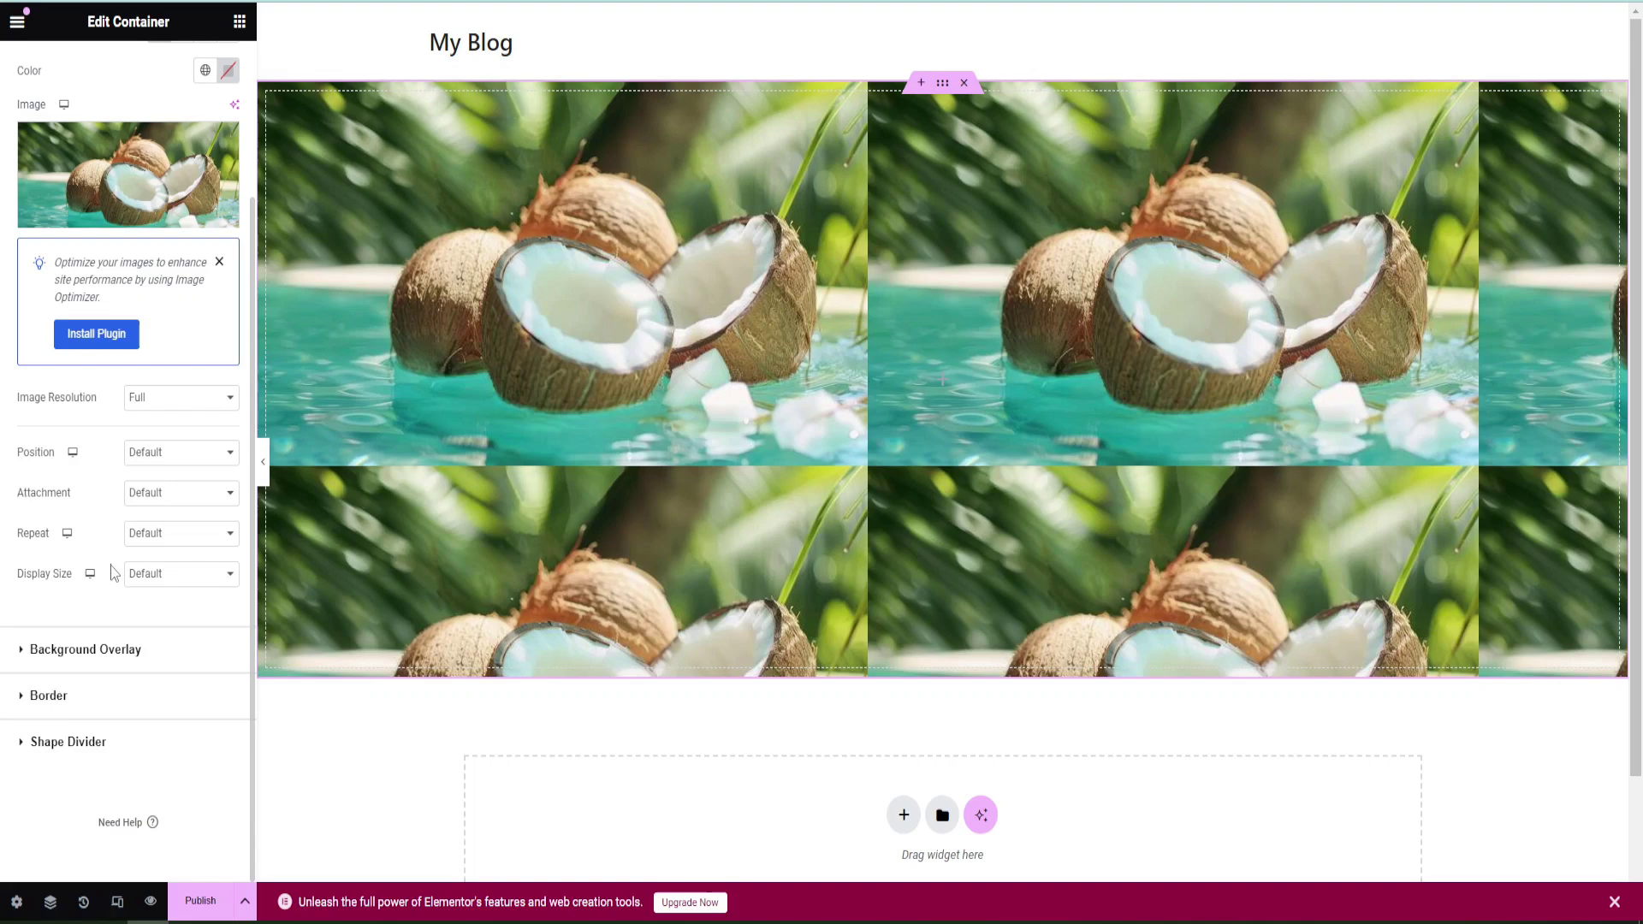
click(163, 453)
click(170, 488)
click(163, 533)
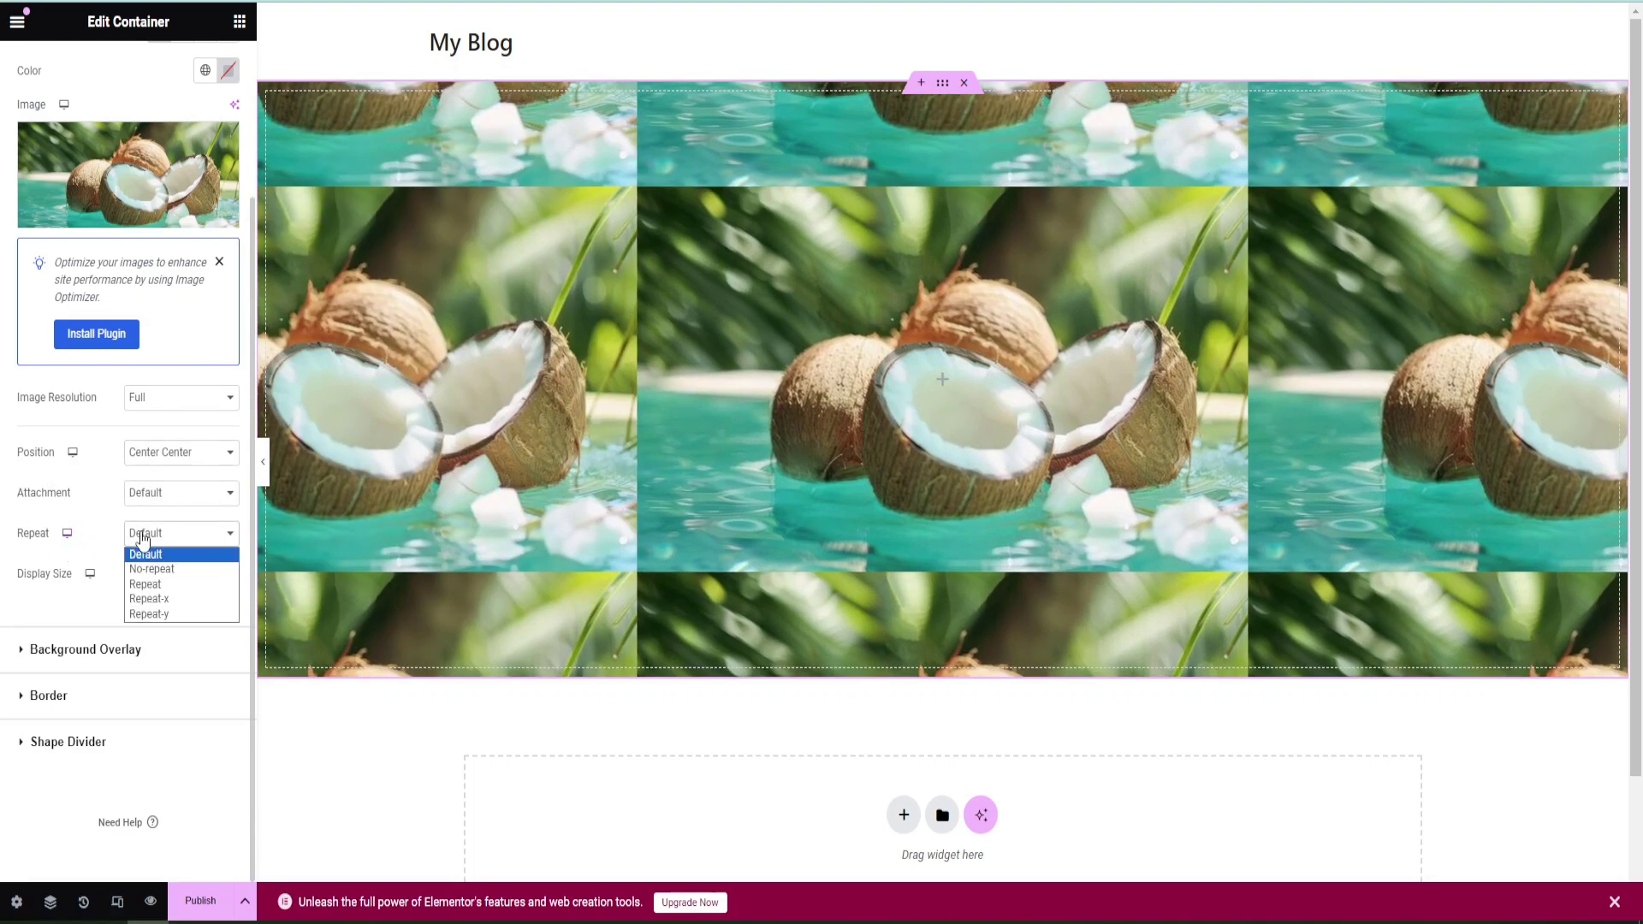
click(154, 555)
click(159, 579)
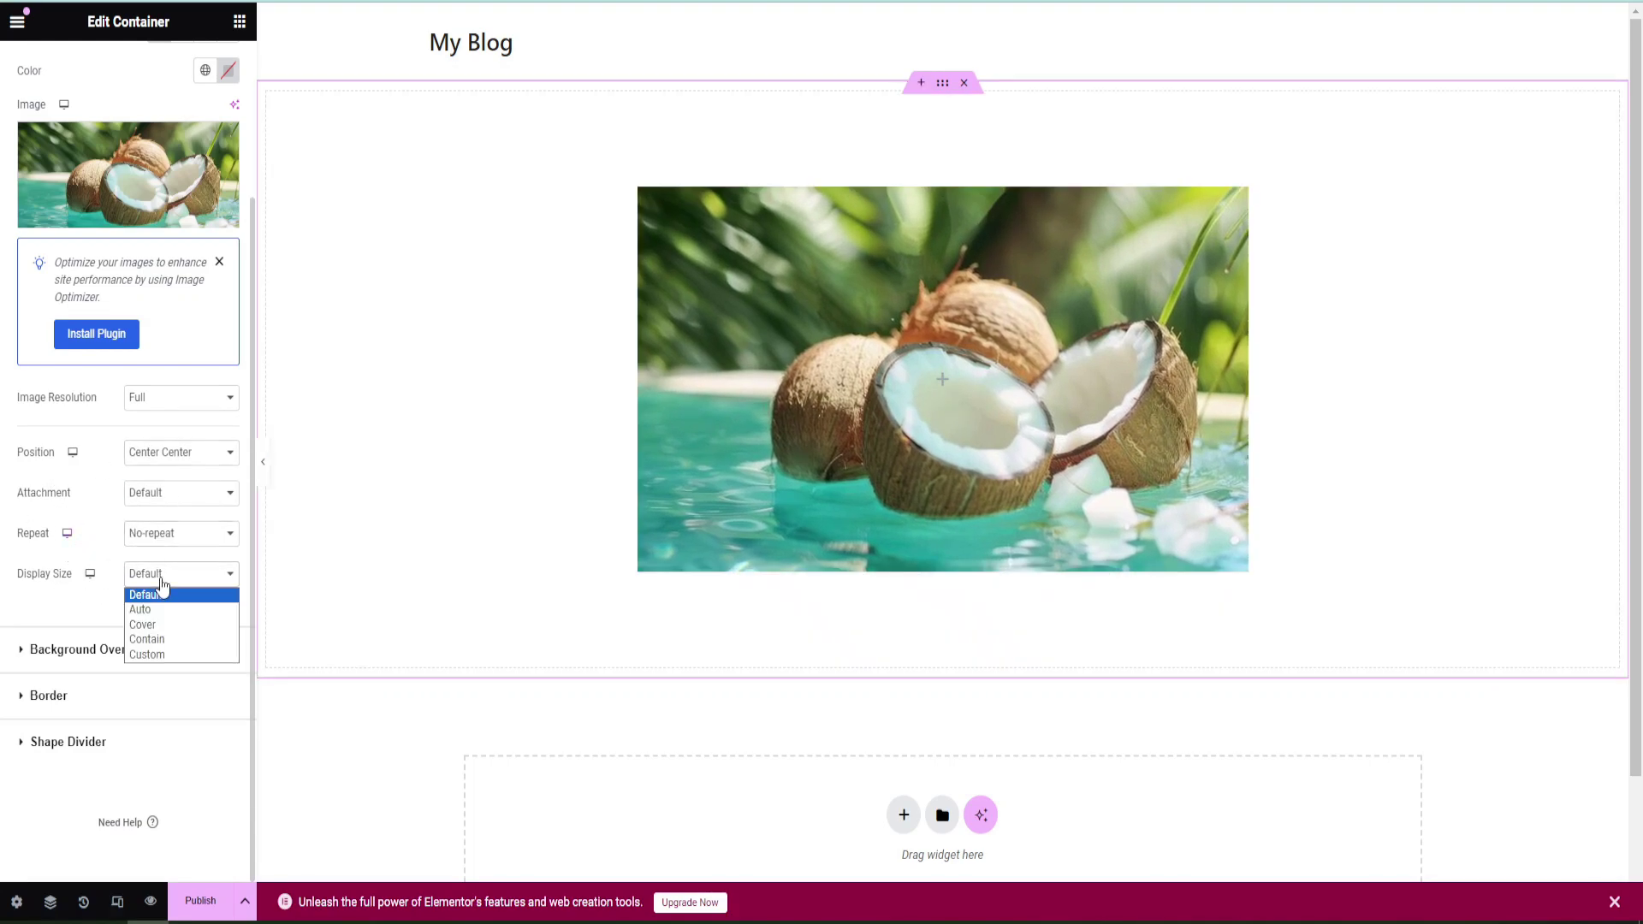
click(146, 625)
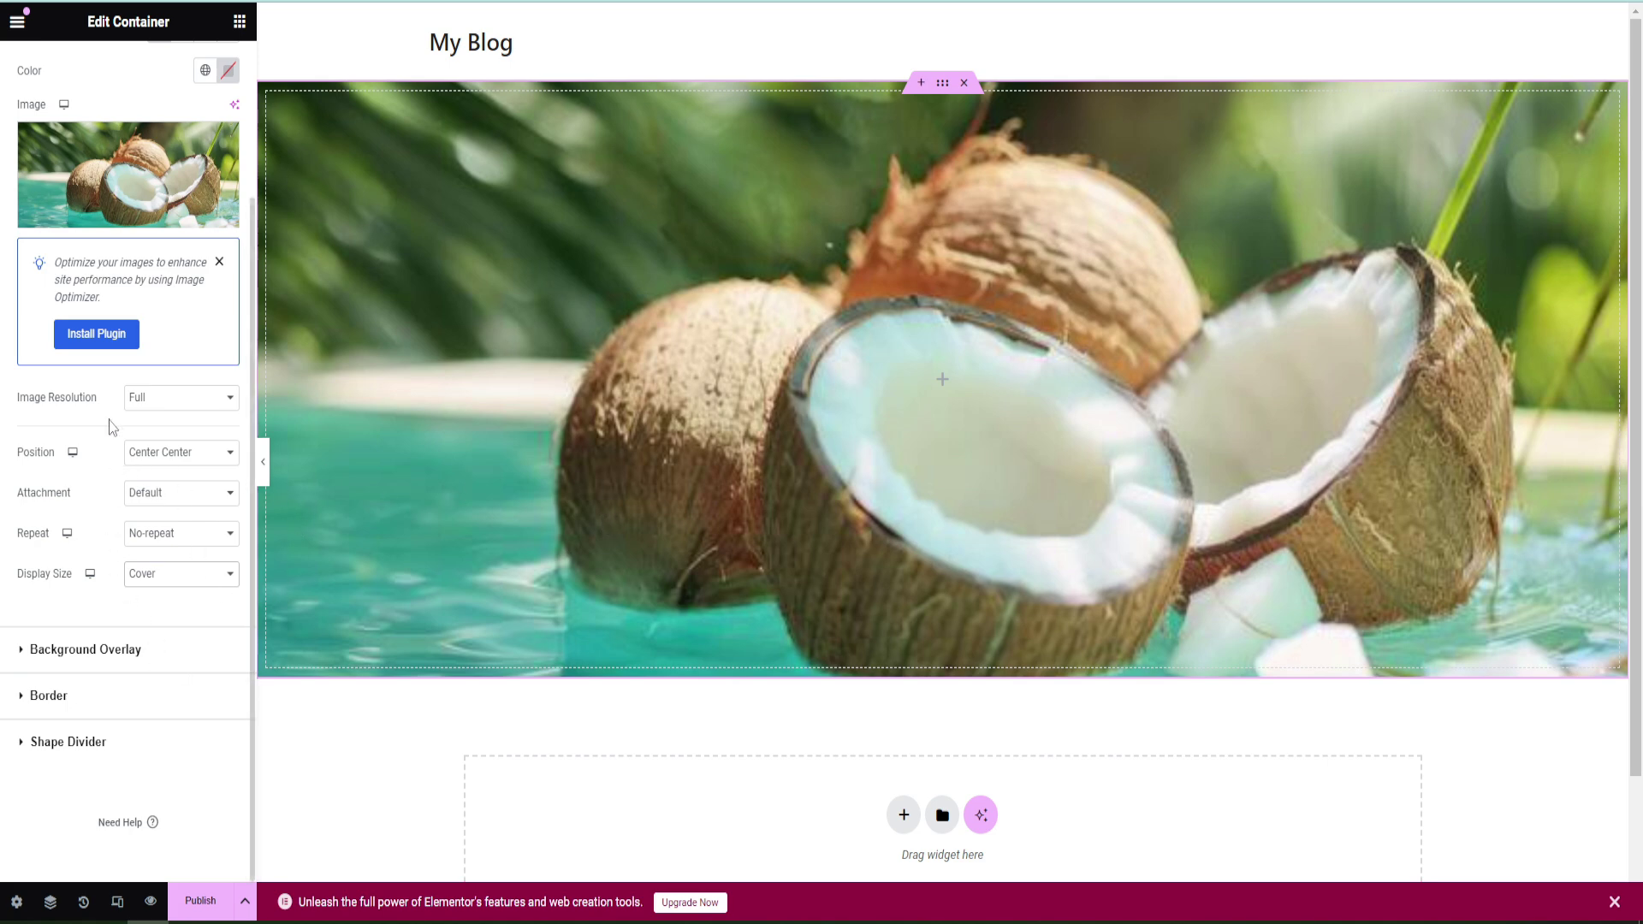
Nest a new container inside the banner container and place a Heading widget in it
click(239, 23)
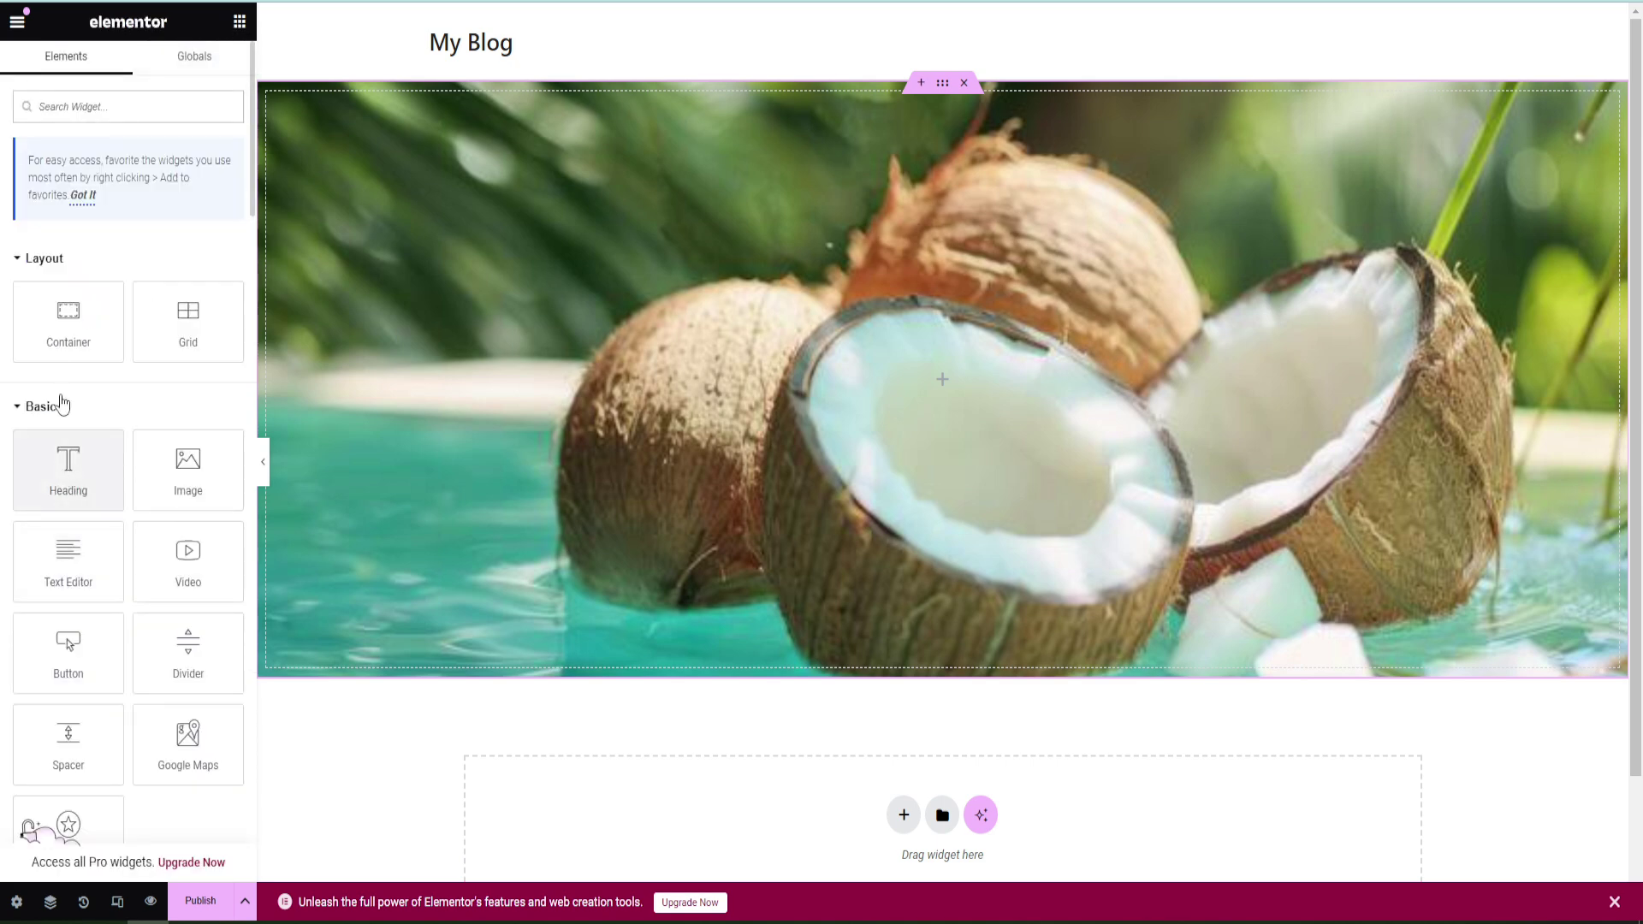
drag(49, 324, 945, 370)
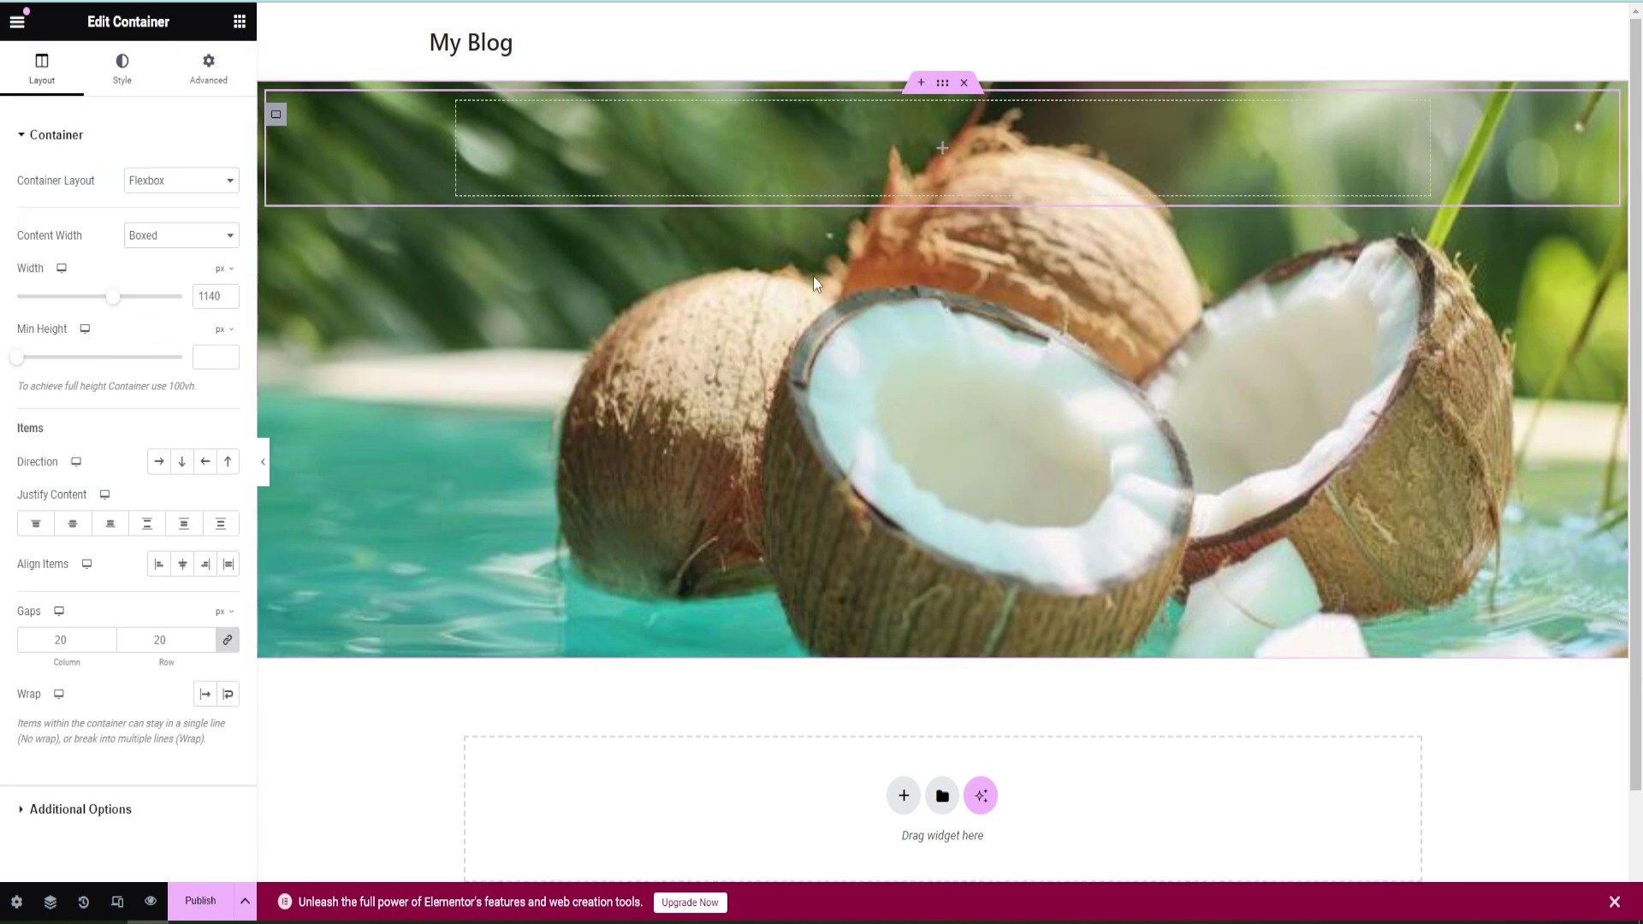
click(239, 21)
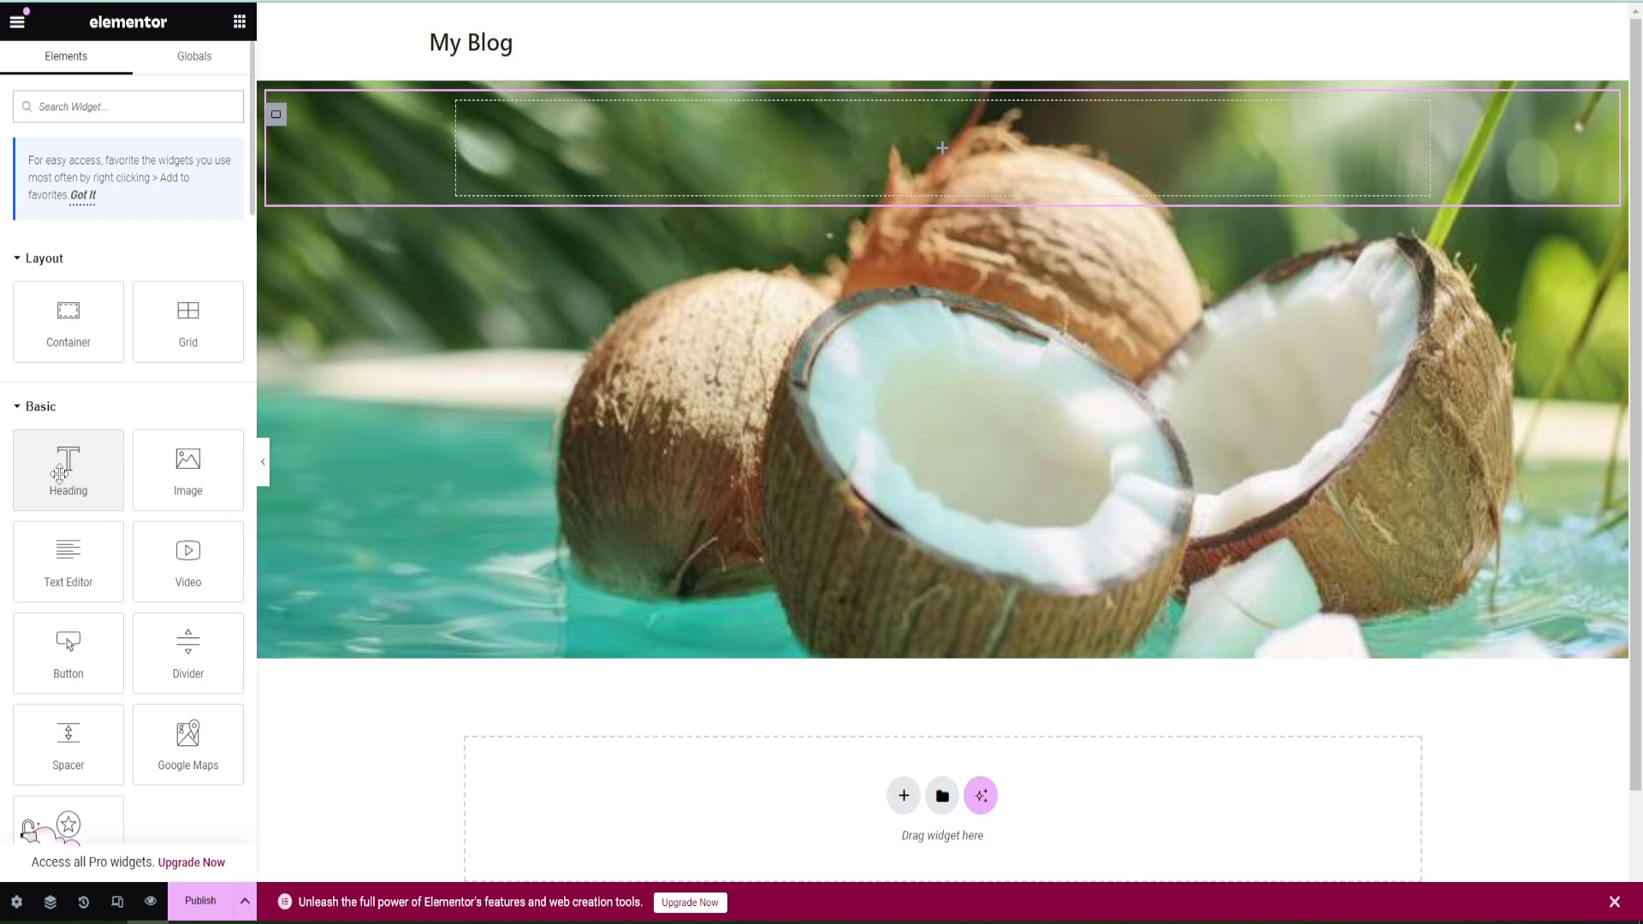
drag(58, 474, 942, 156)
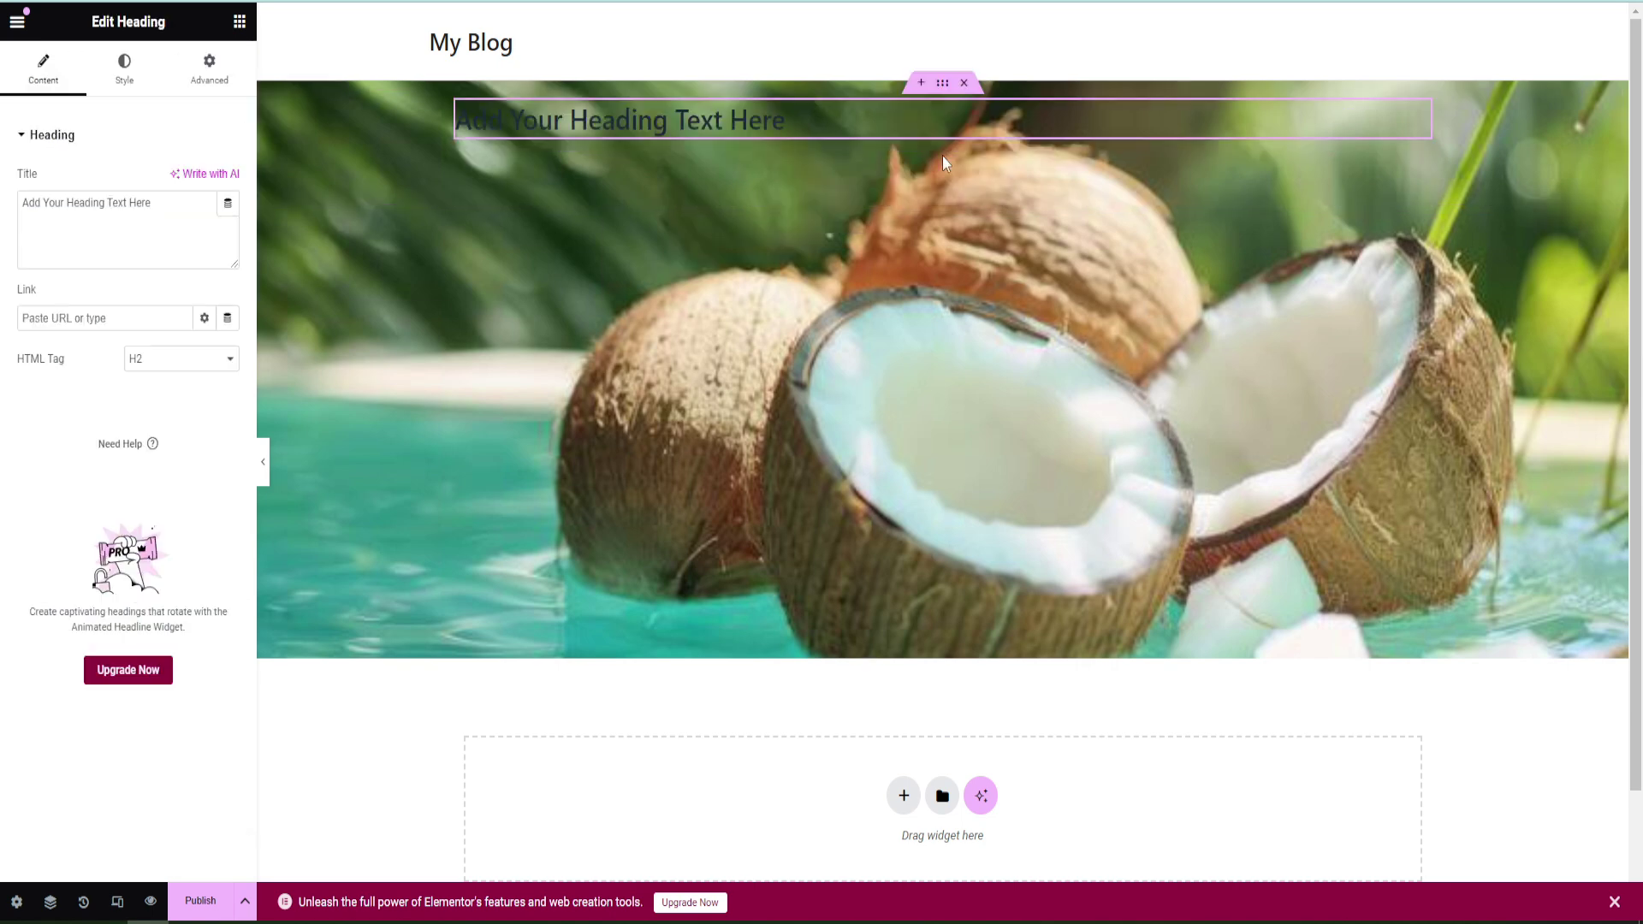
Replace the heading's placeholder title with "coconut Cosmetic"
triple_click(35, 211)
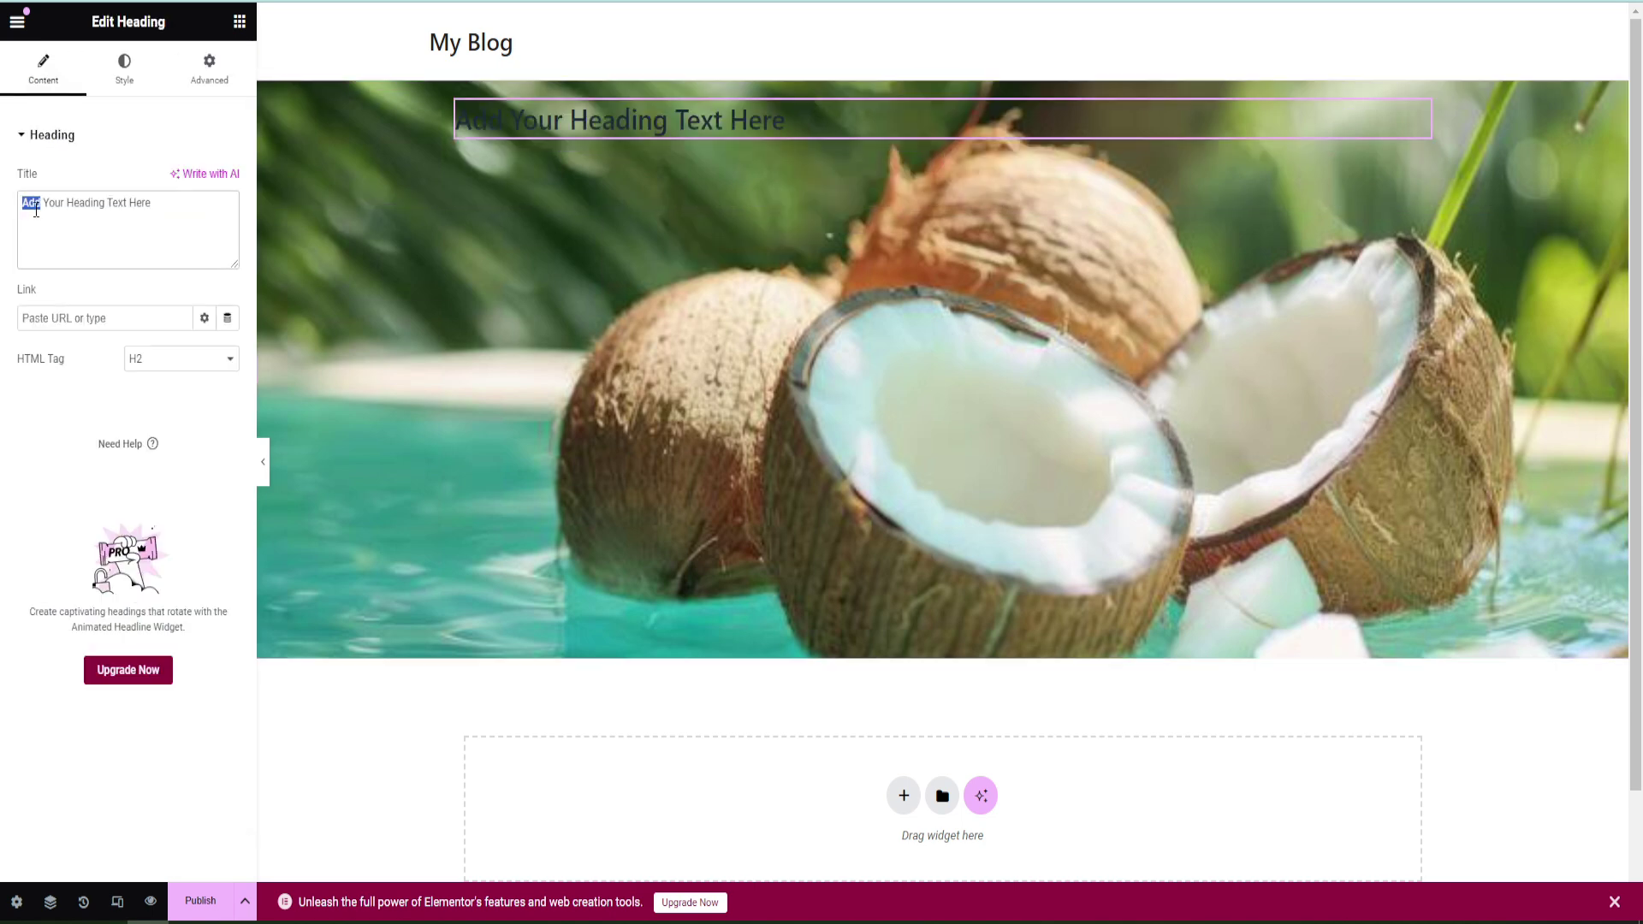
key(BackSpace)
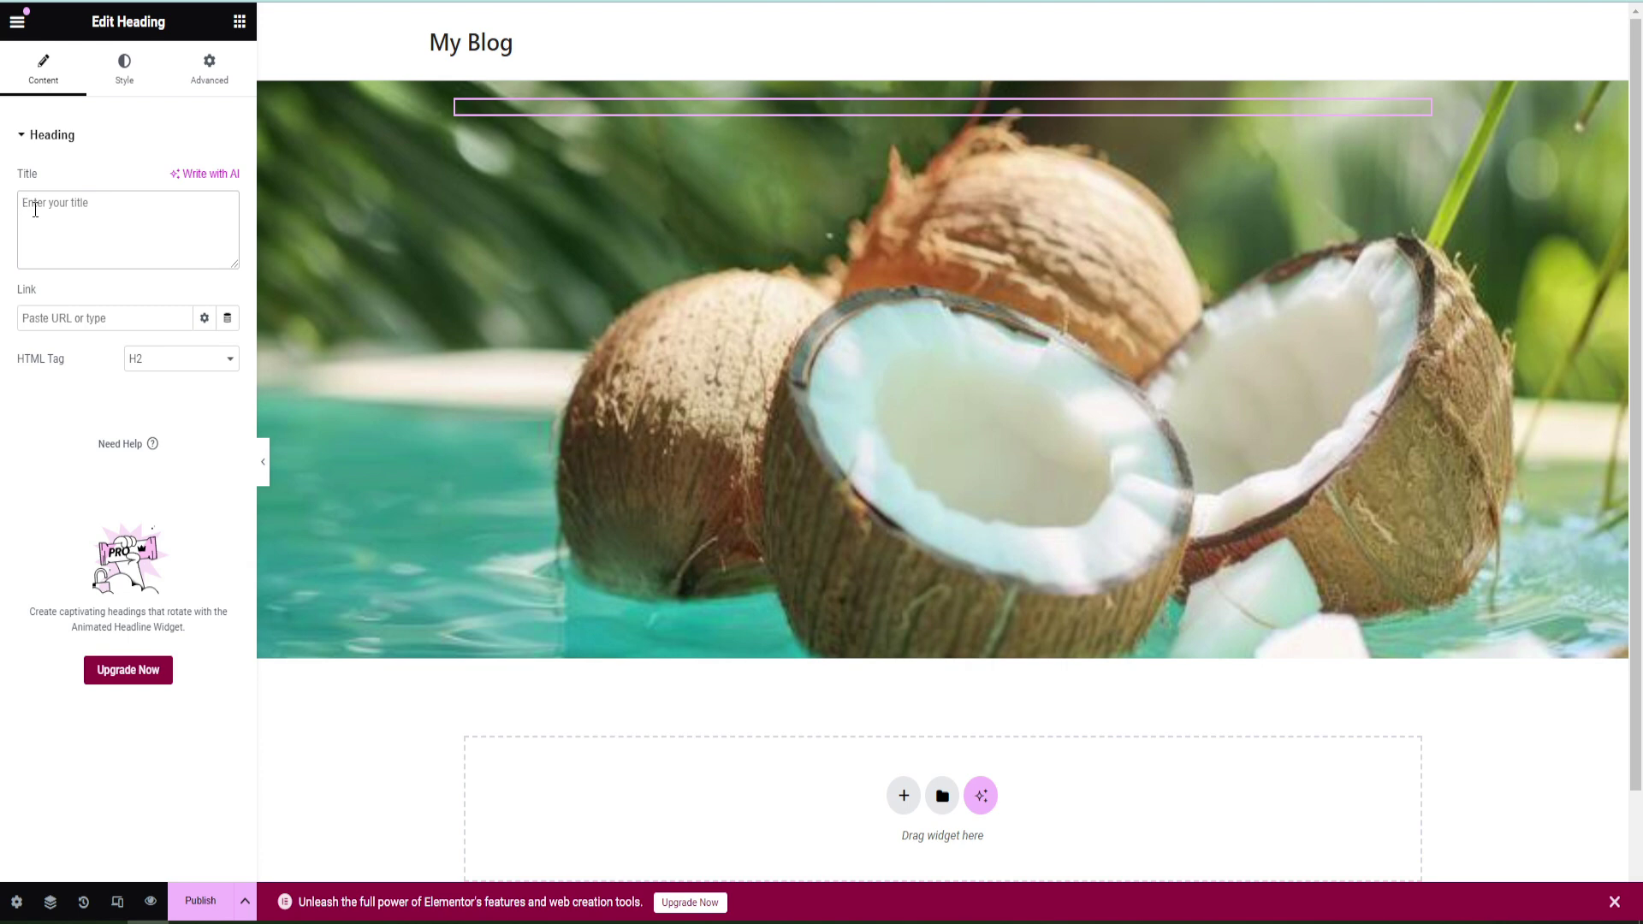
text(coconut)
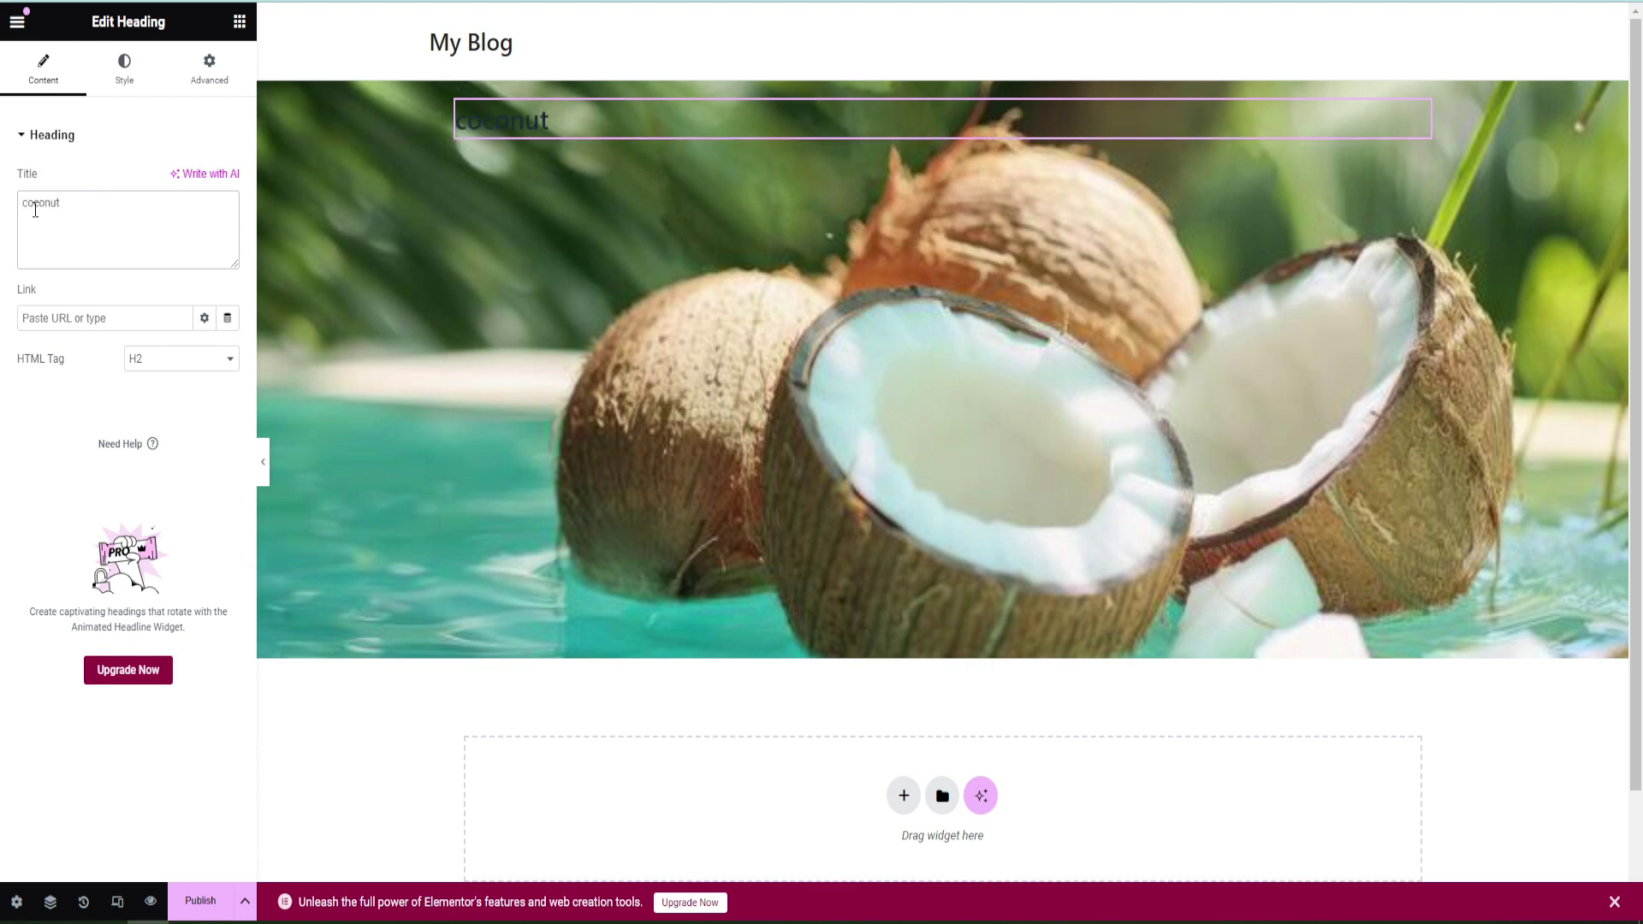
text( Come)
key(BackSpace)
key(BackSpace)
text(sme)
Center-align the heading and set its text color to white (#FFFFFF)
click(104, 87)
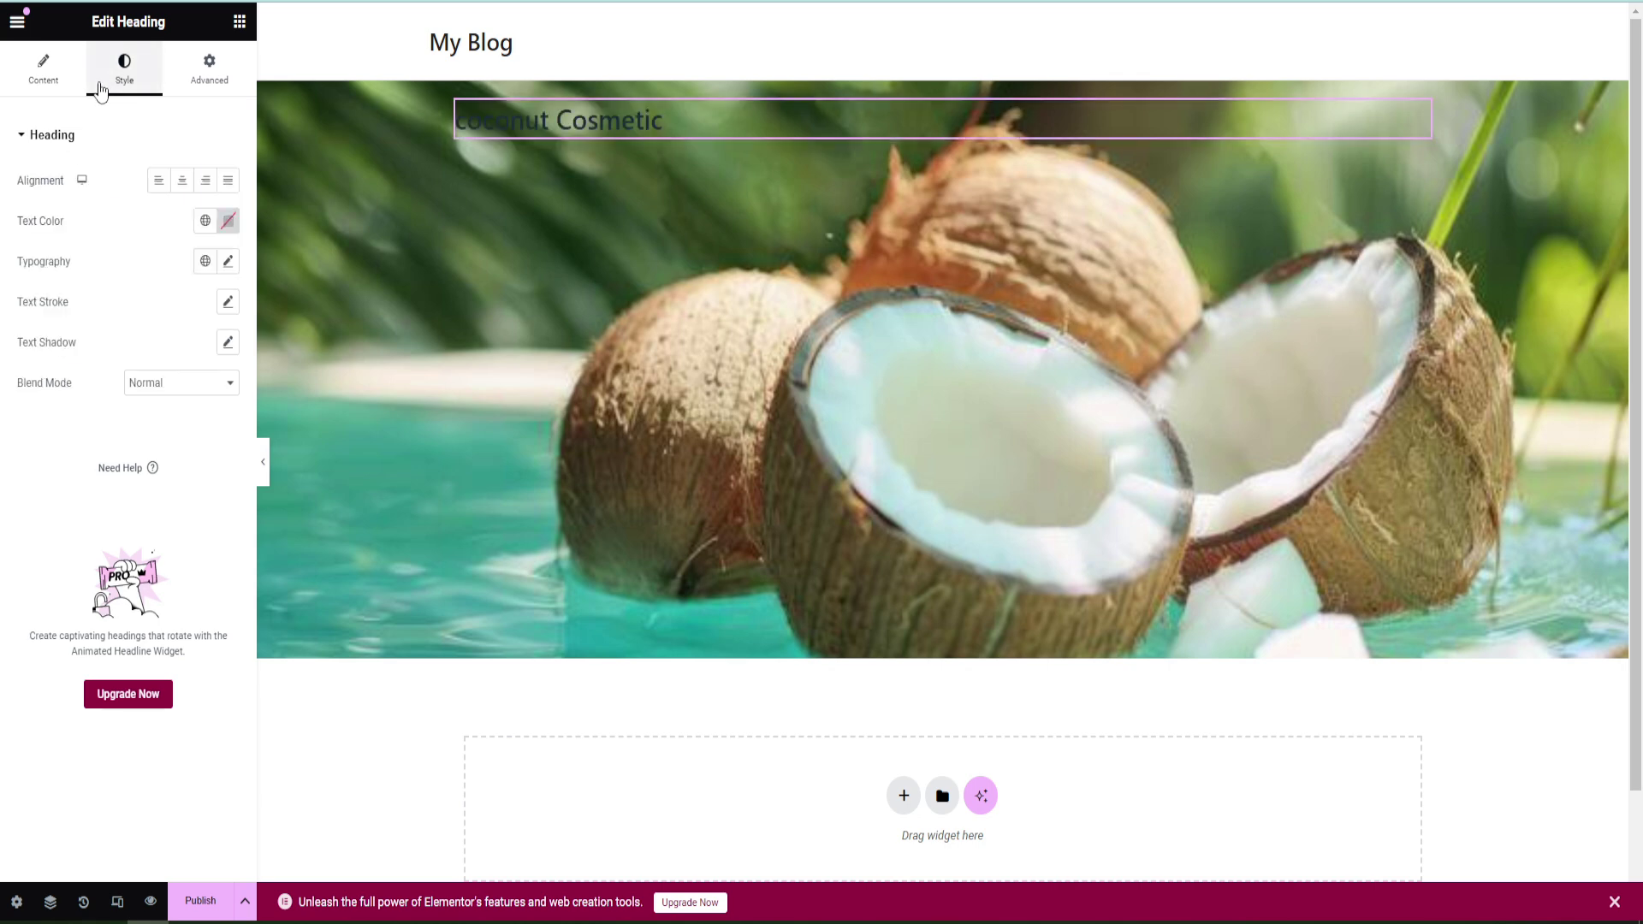
click(181, 181)
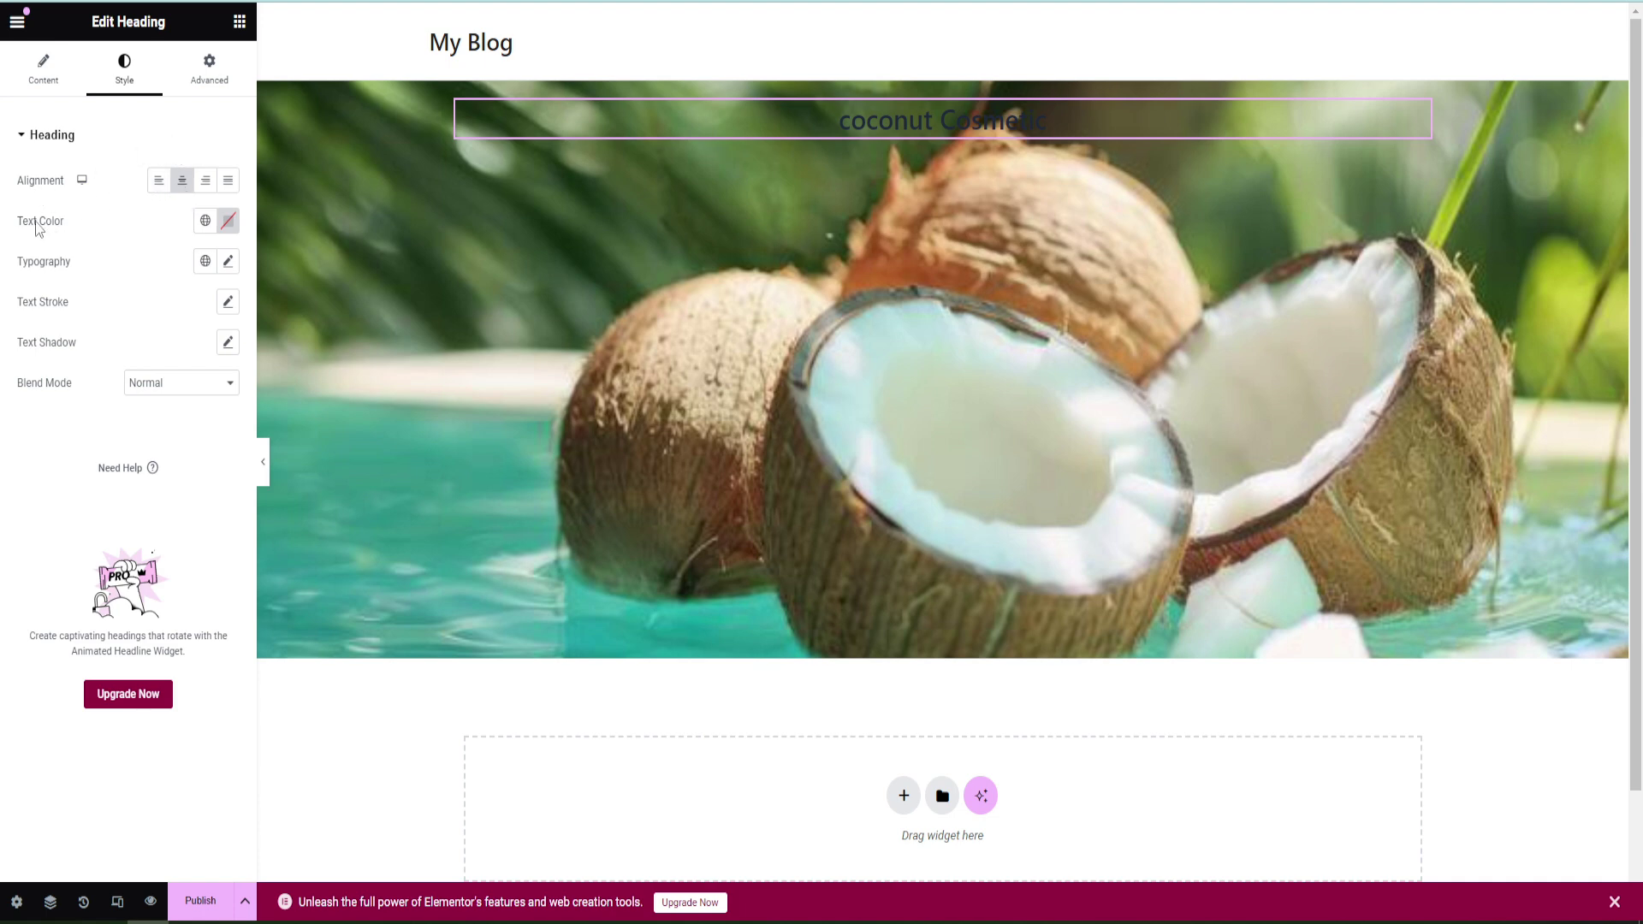
click(227, 221)
drag(159, 416, 131, 300)
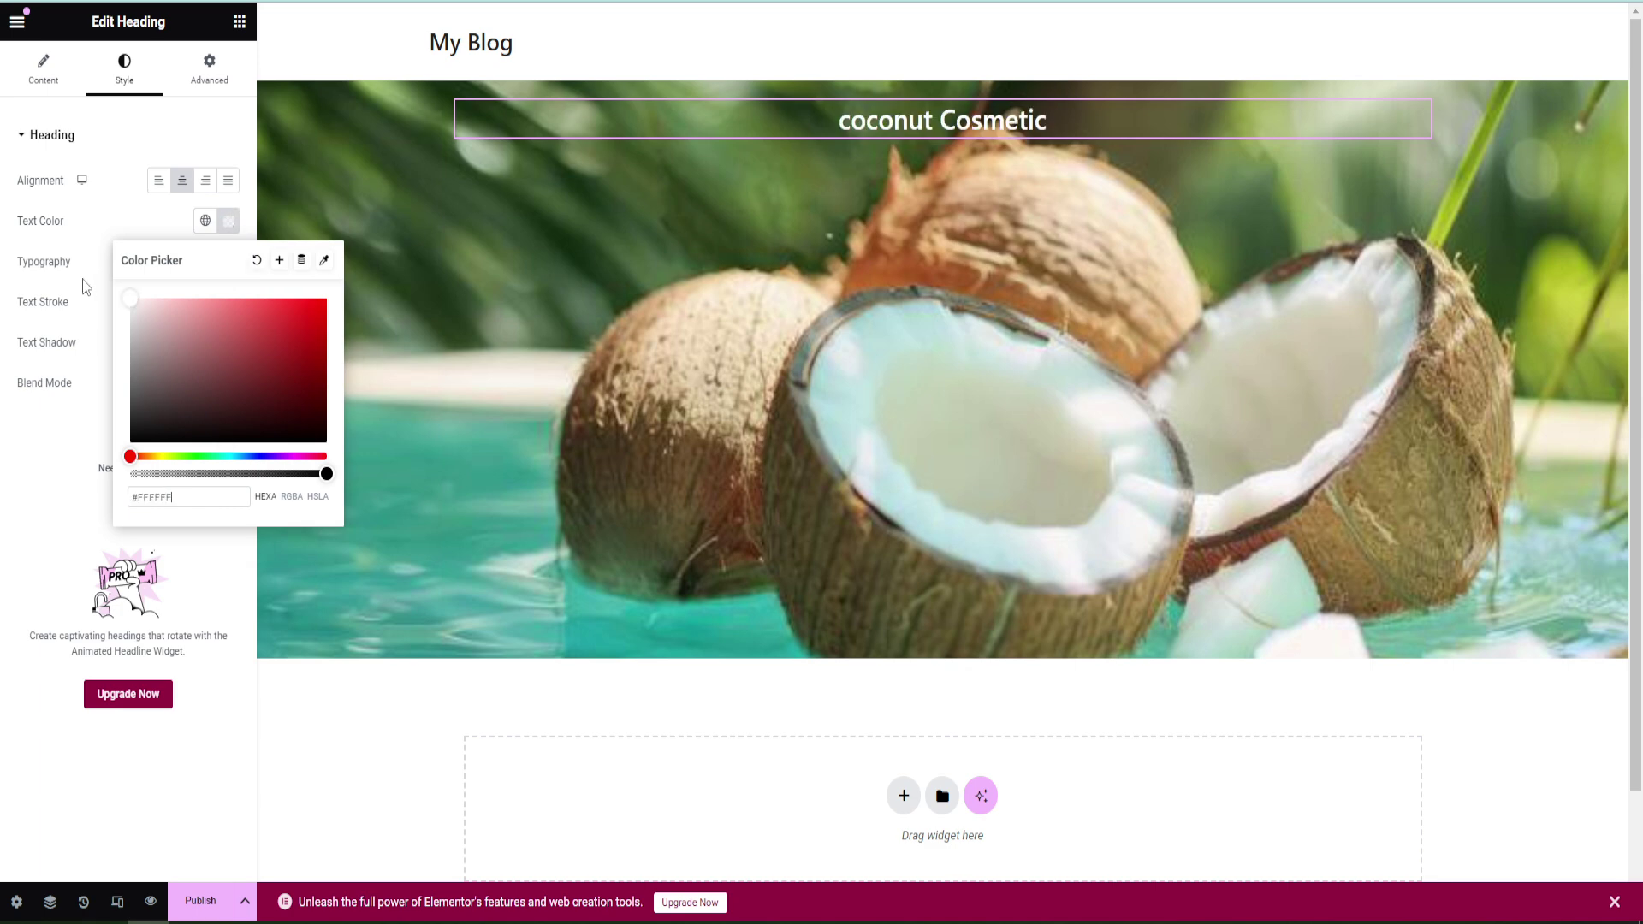
click(97, 262)
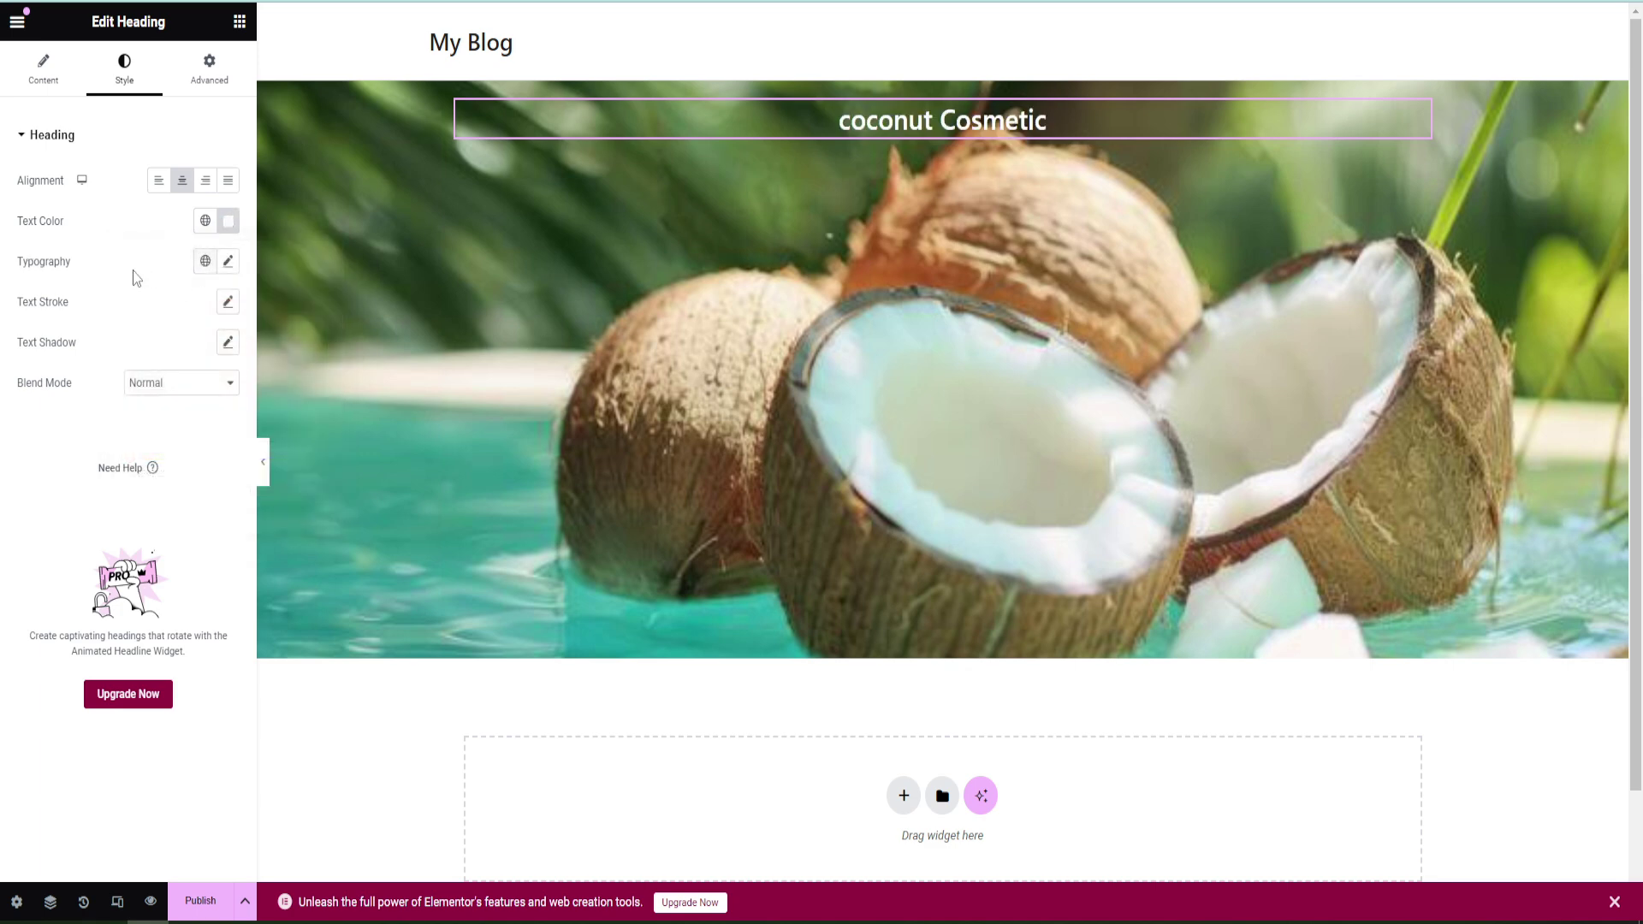
Set the heading's typography transform to Uppercase and open its font size for editing
click(228, 262)
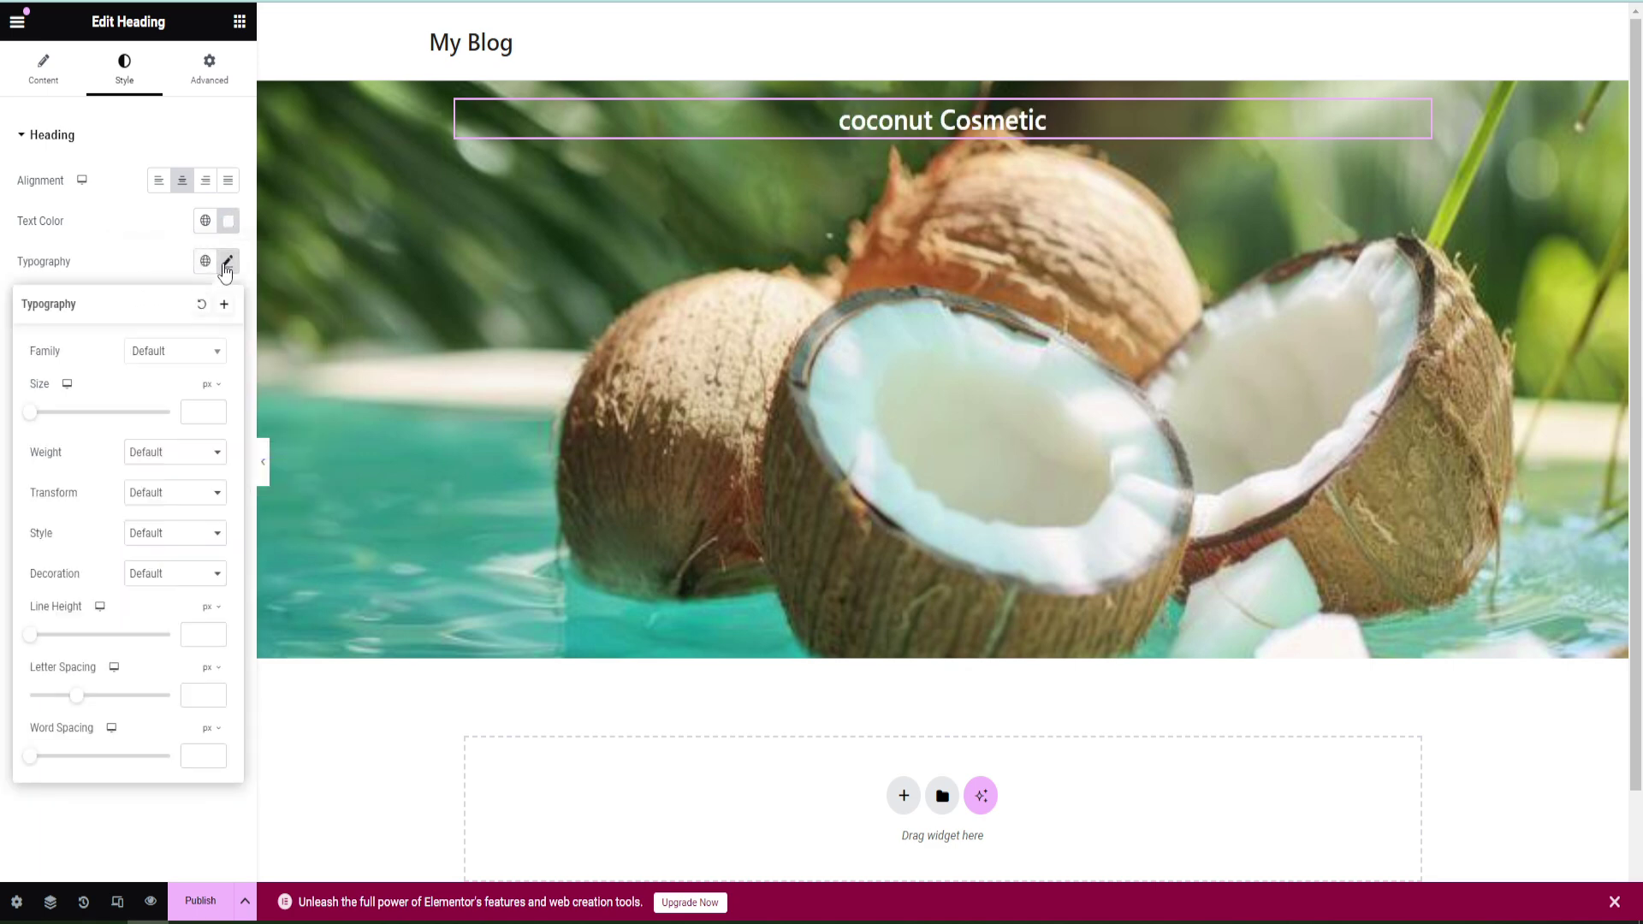
click(189, 505)
click(169, 530)
click(195, 416)
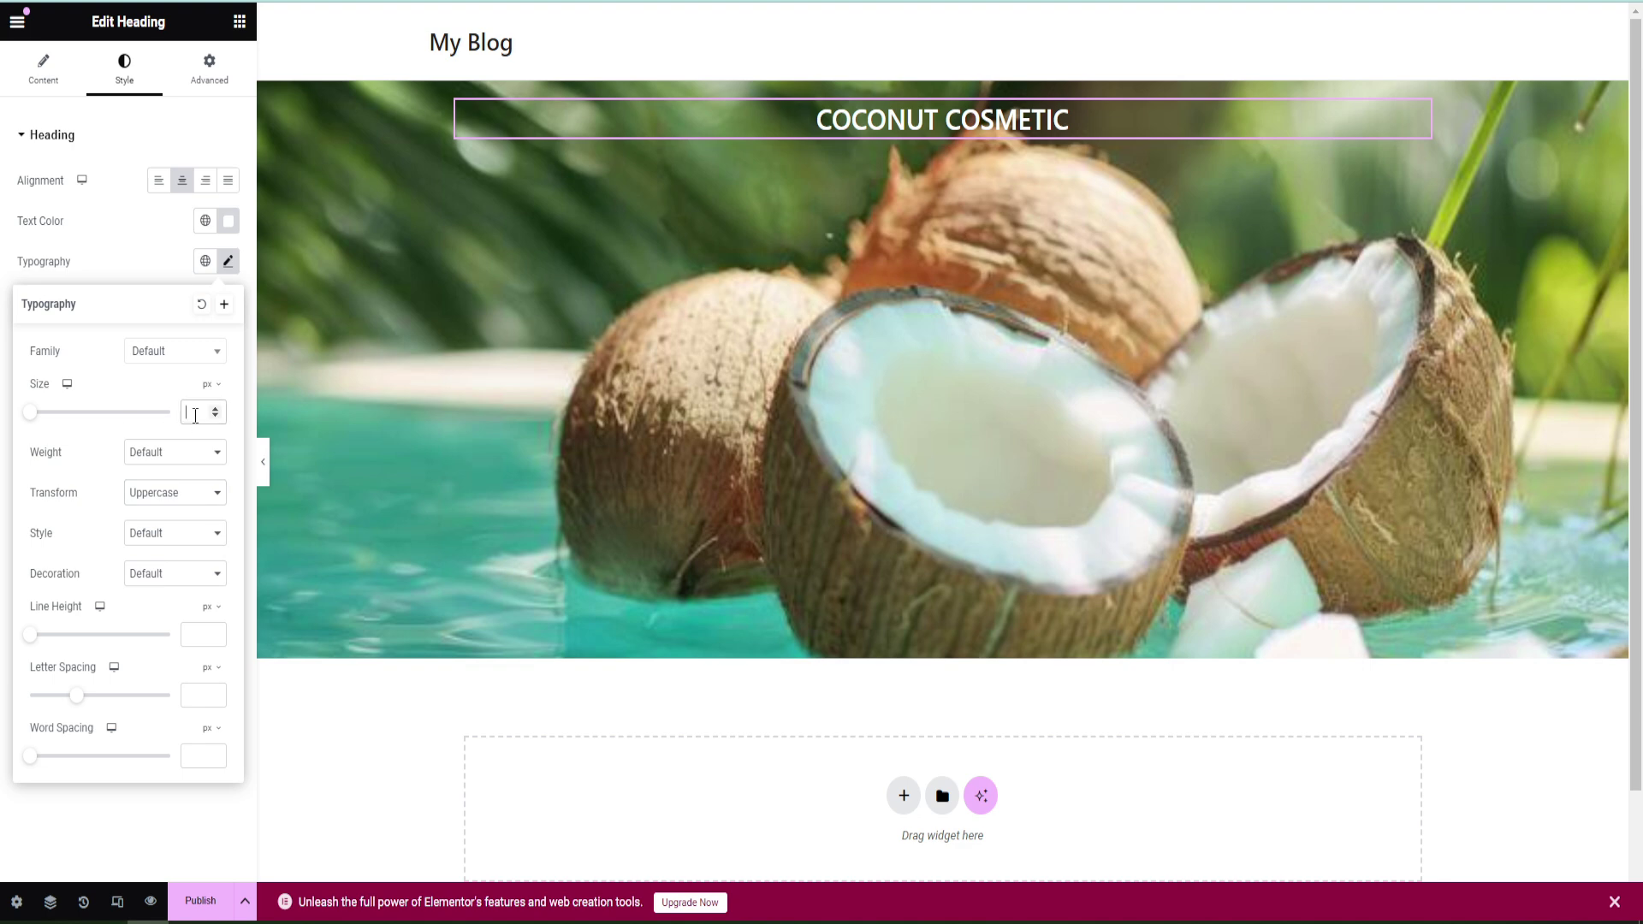
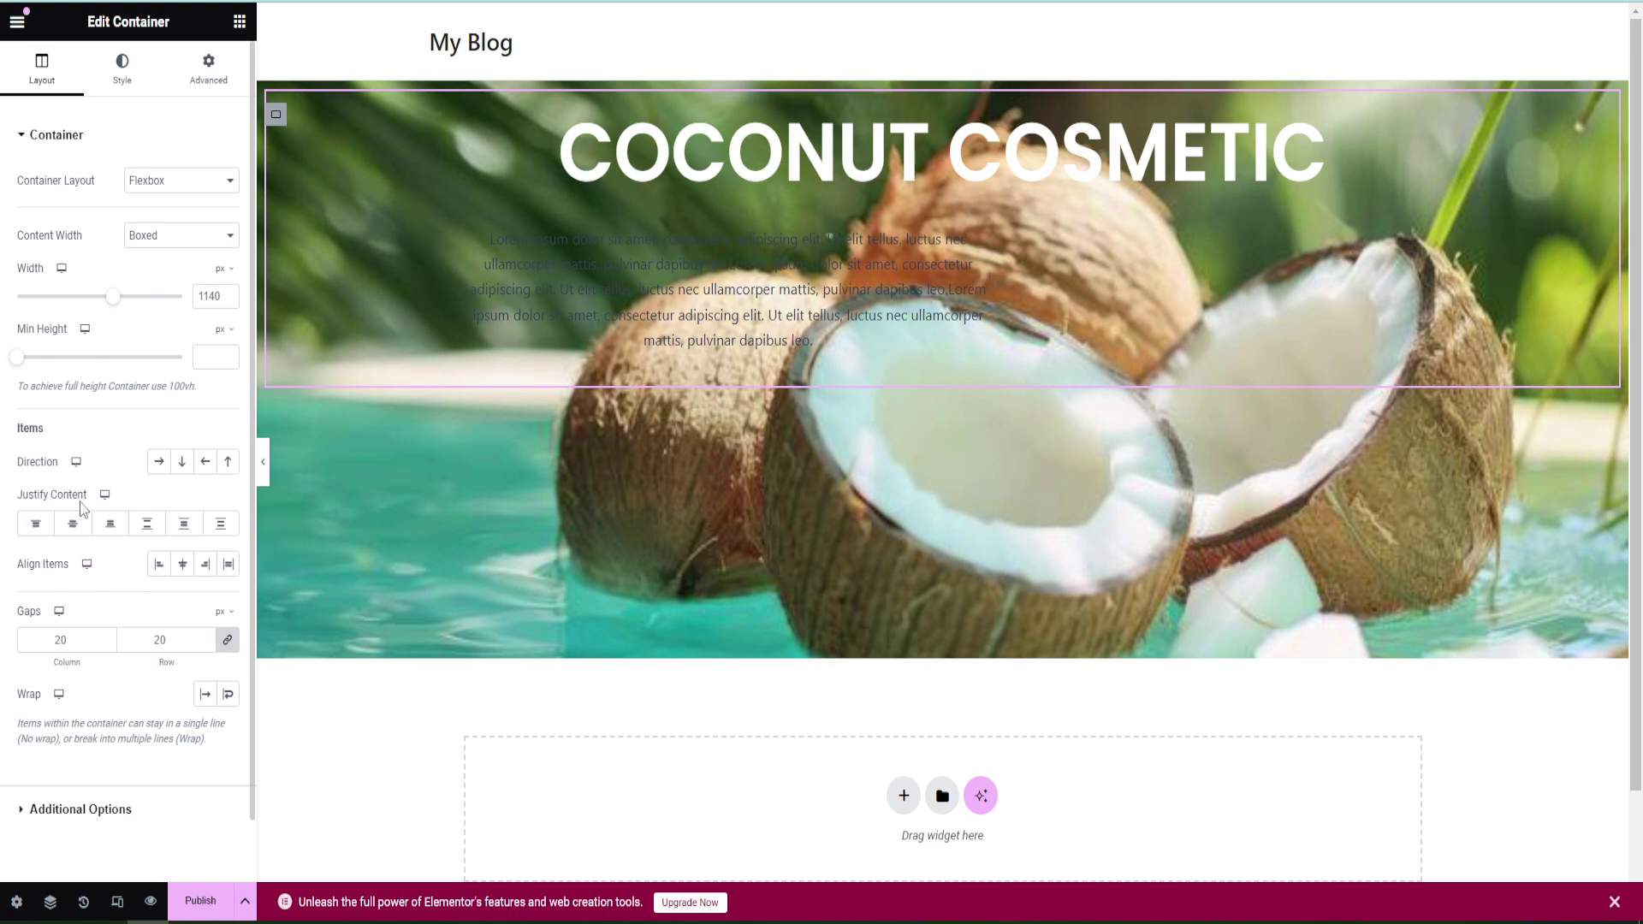
Center the inner container's items with both Justify Content and Align Items set to Center
click(71, 525)
click(183, 566)
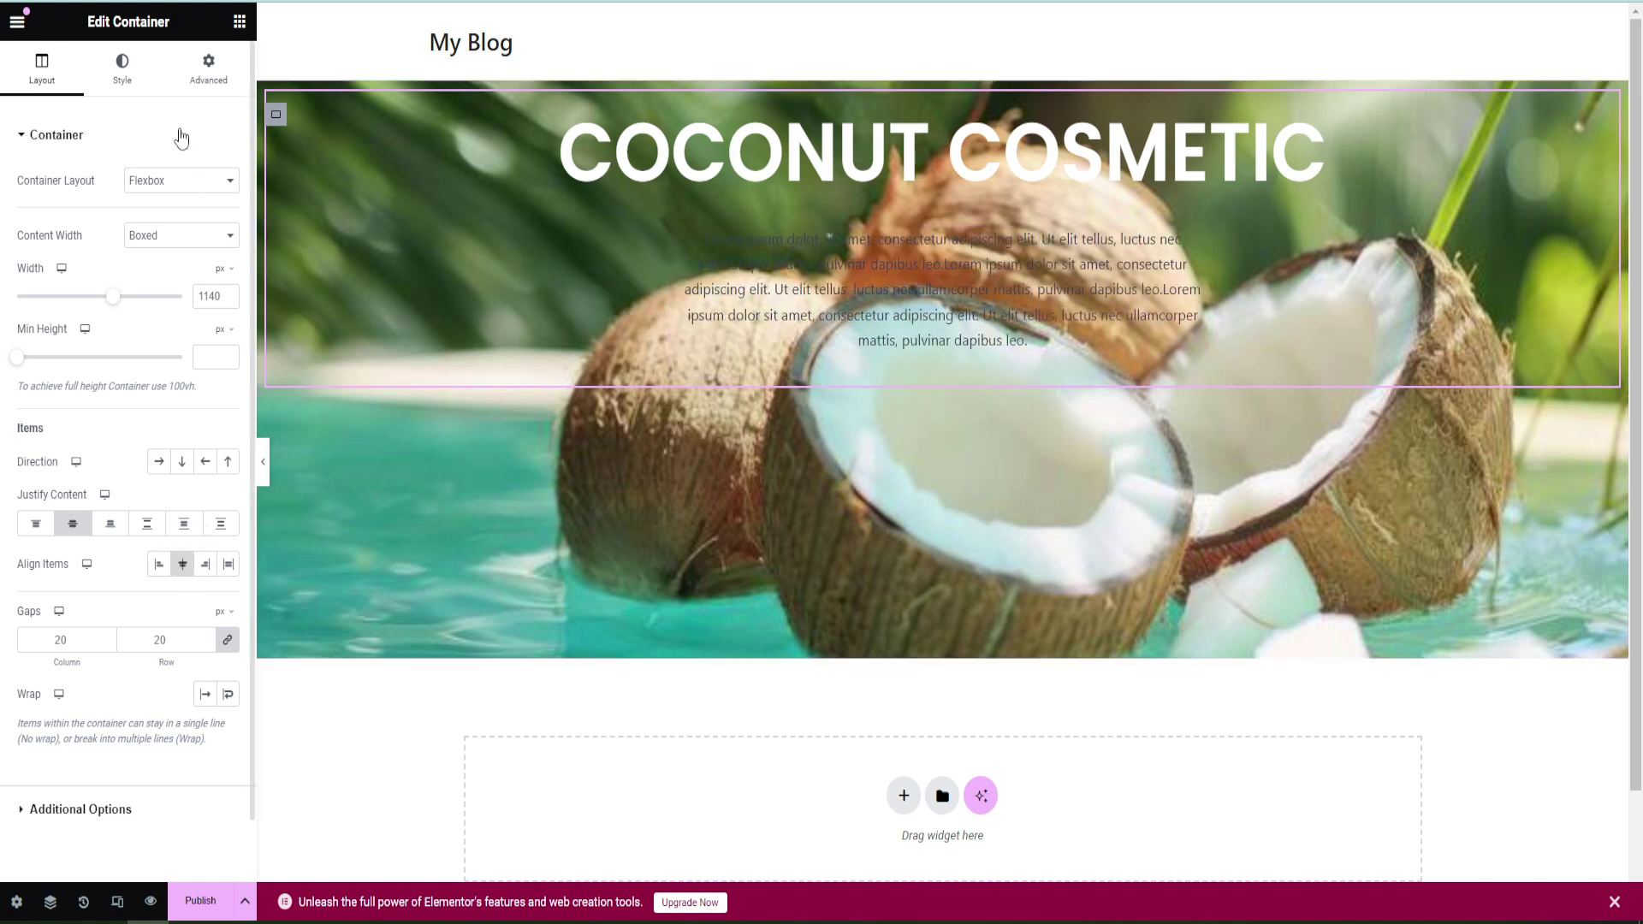
key(Escape)
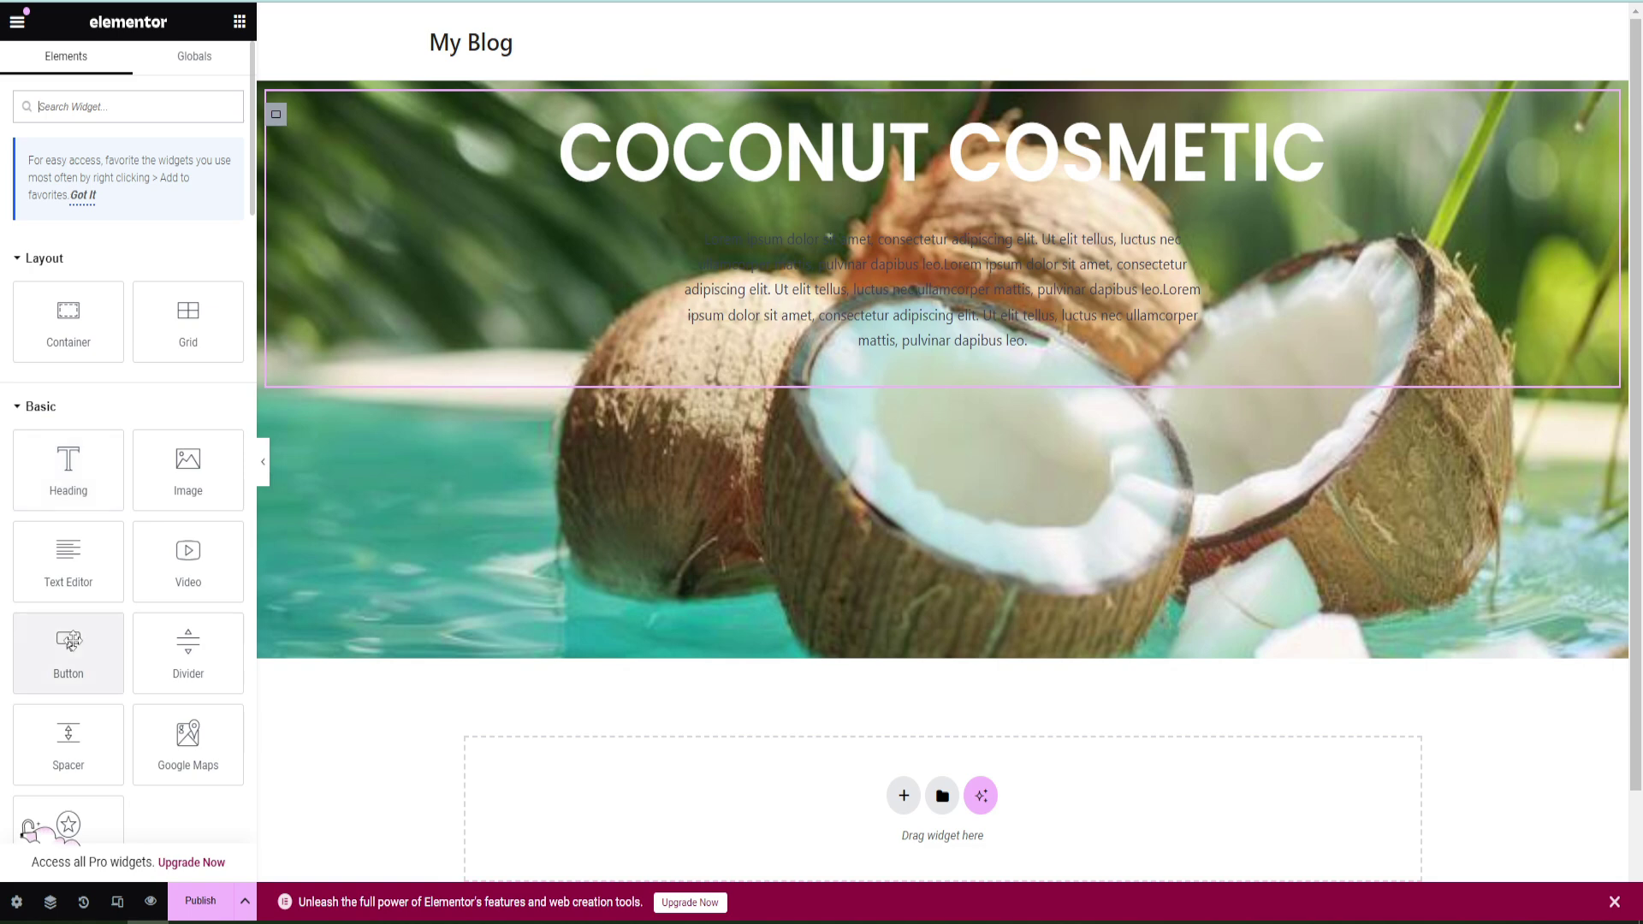
Add a Button widget below the banner's paragraph text and set its label to "Order Now"
drag(56, 660, 908, 366)
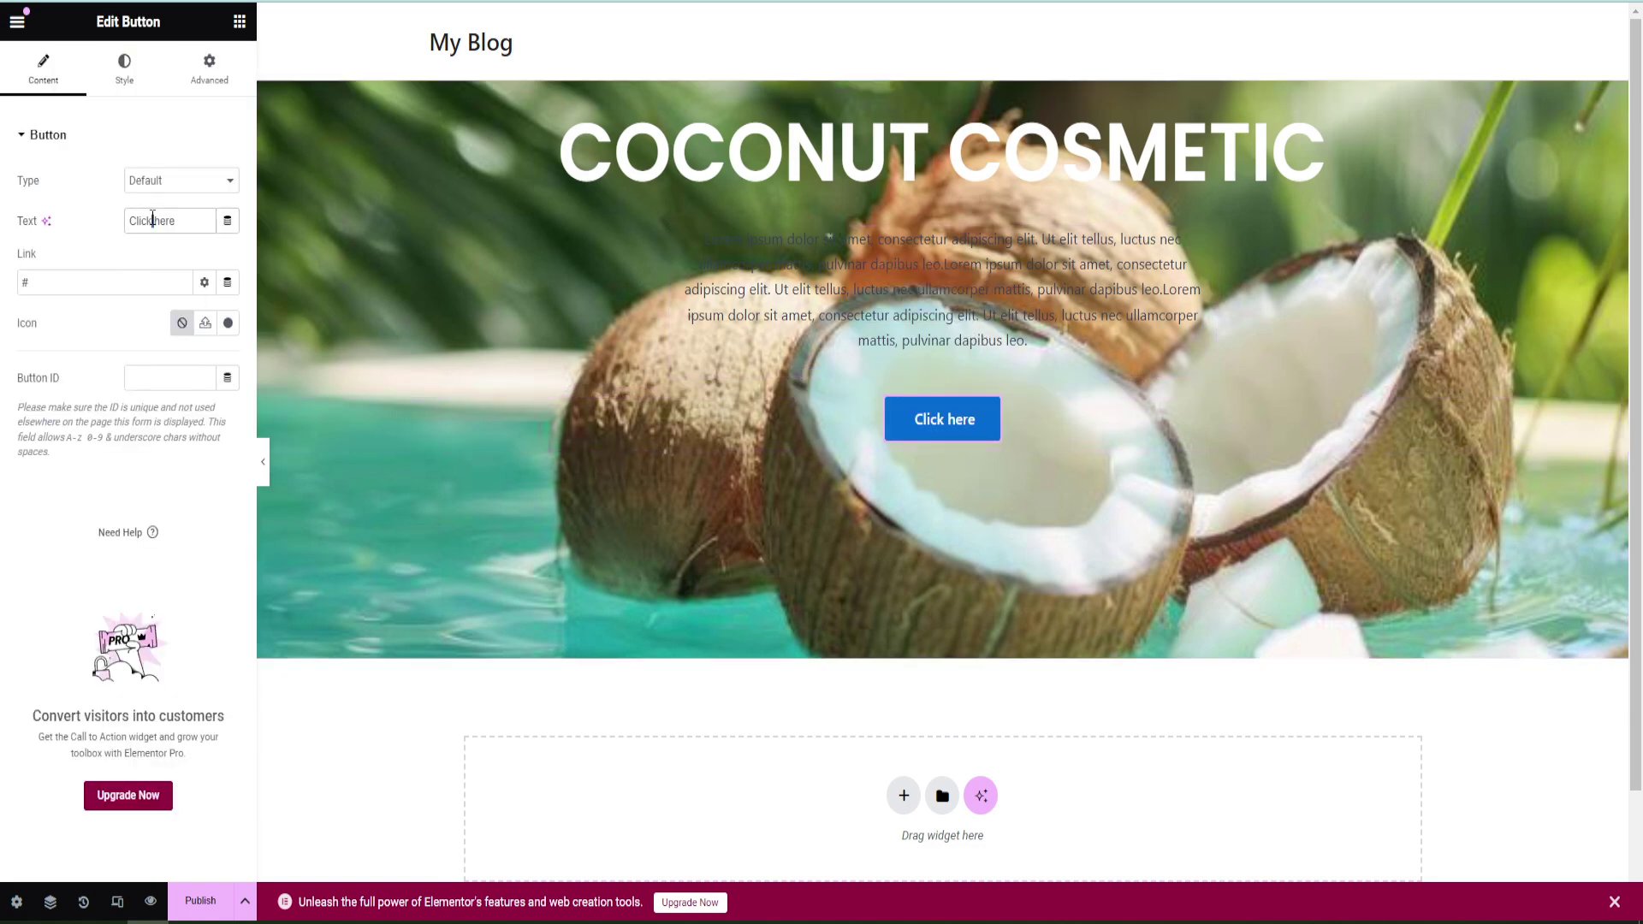
triple_click(153, 220)
text(Order)
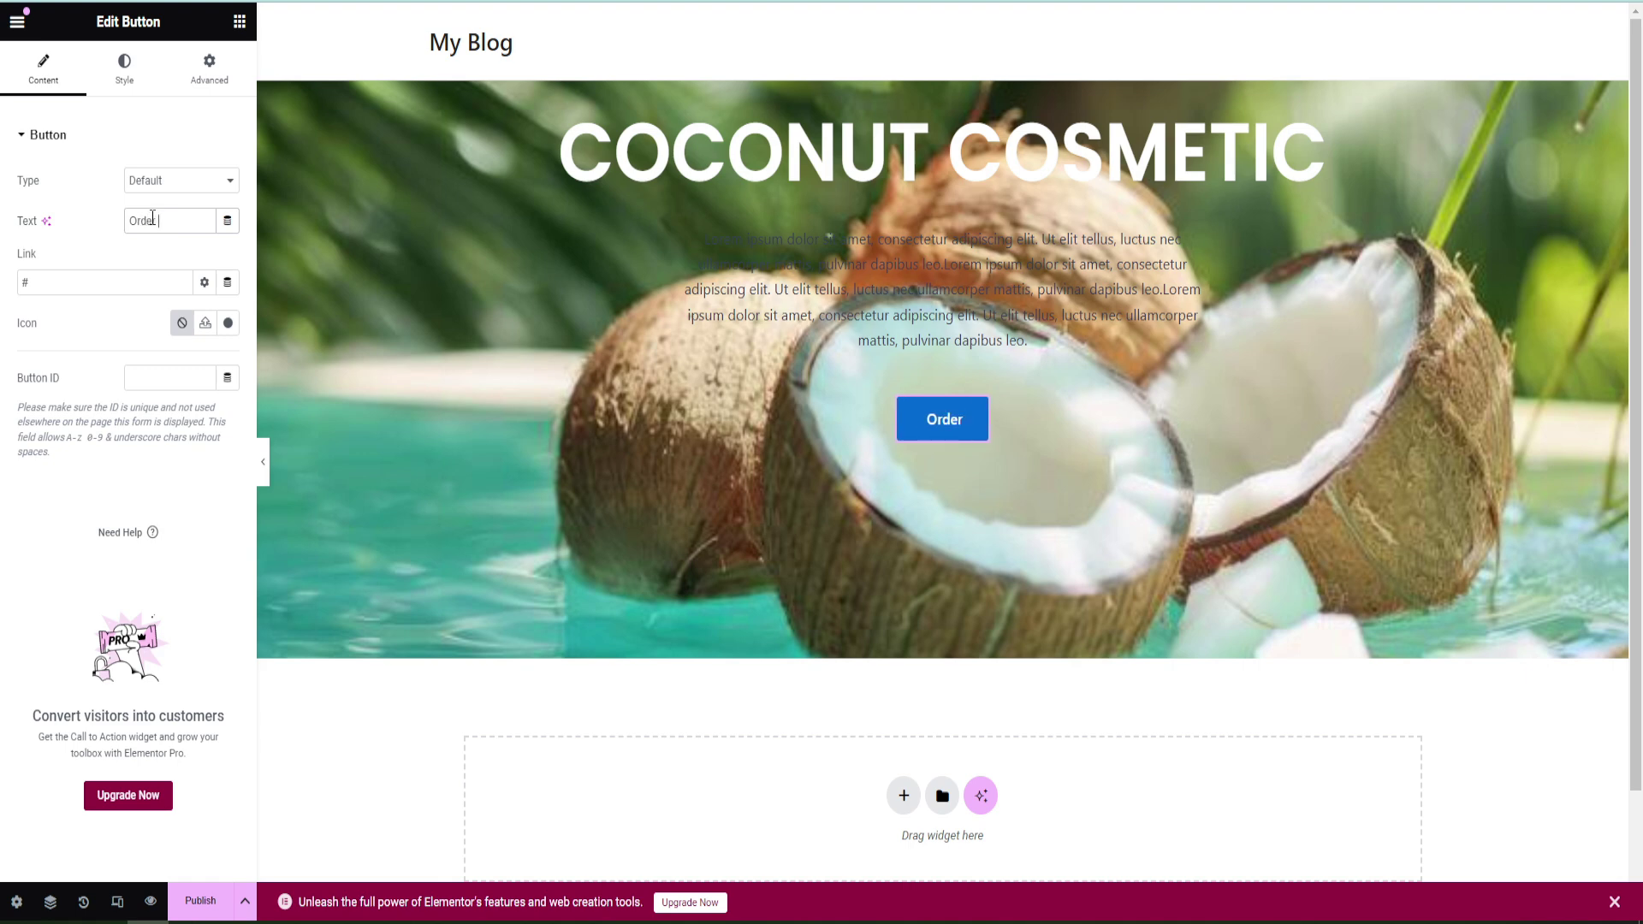
text( Now)
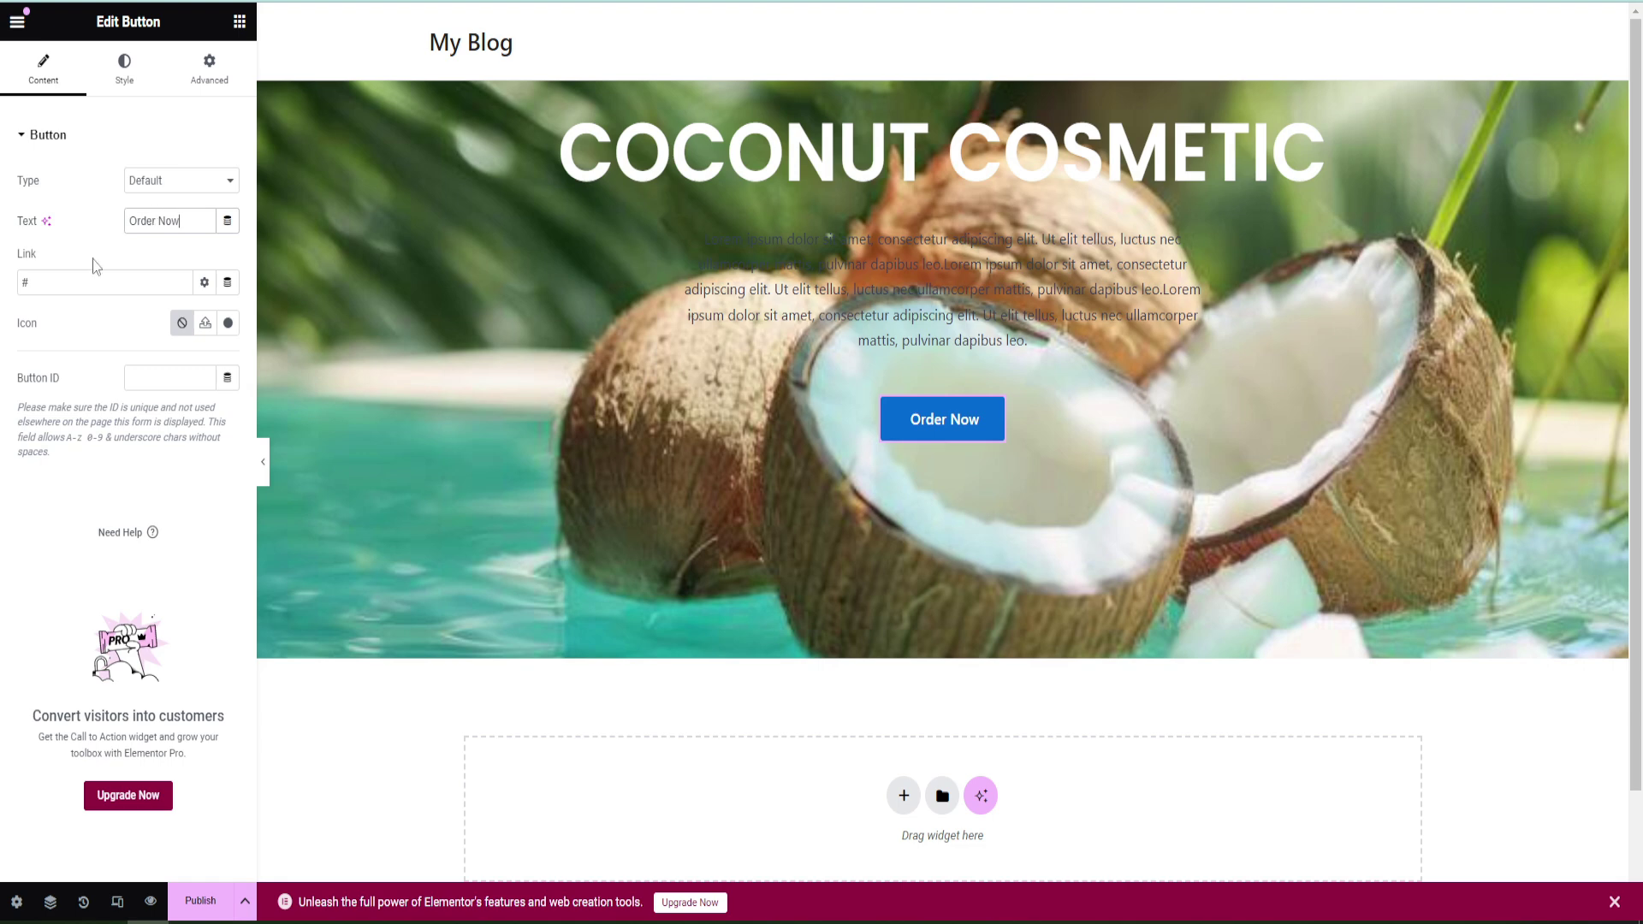
Set the button's typography to weight 700 (Bold) with the Uppercase transform
click(126, 82)
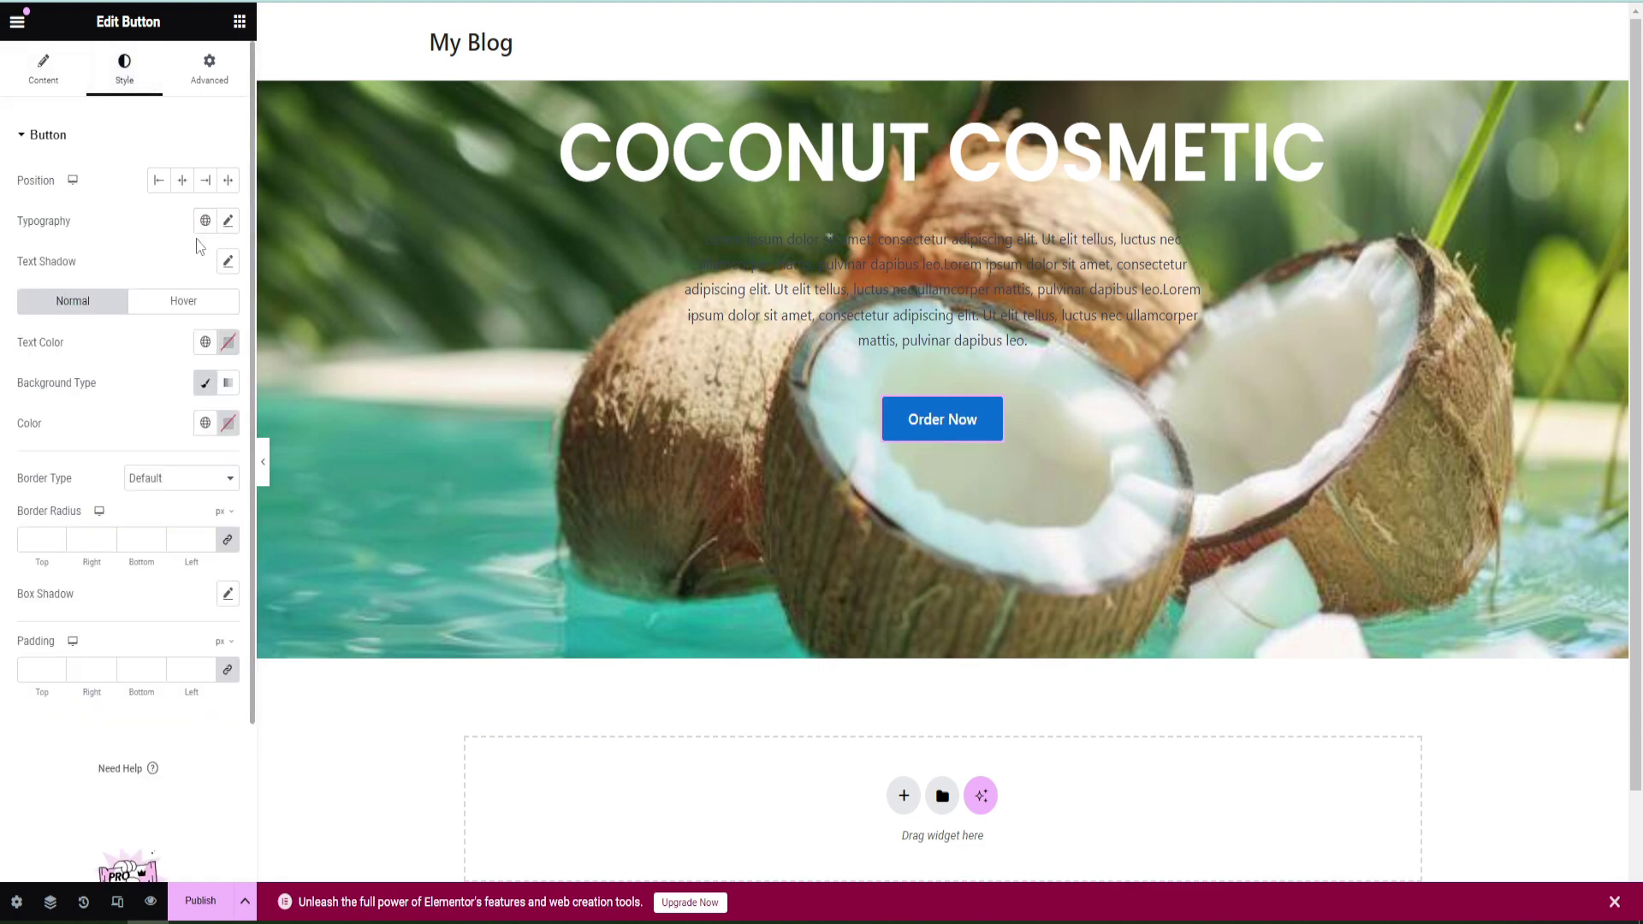
click(228, 222)
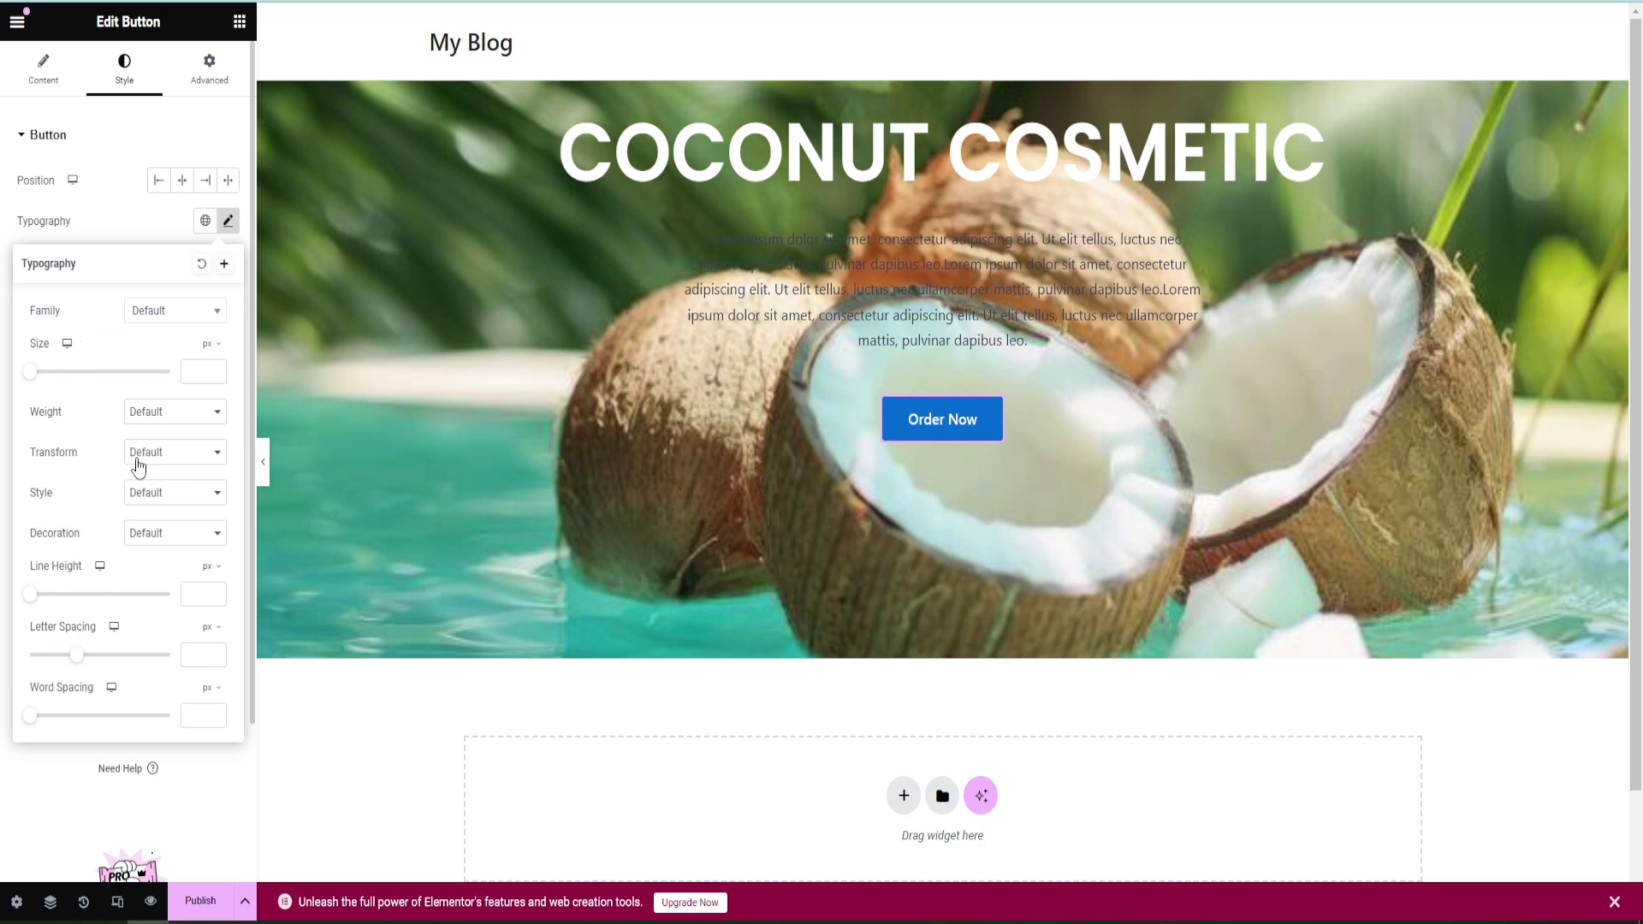
click(158, 414)
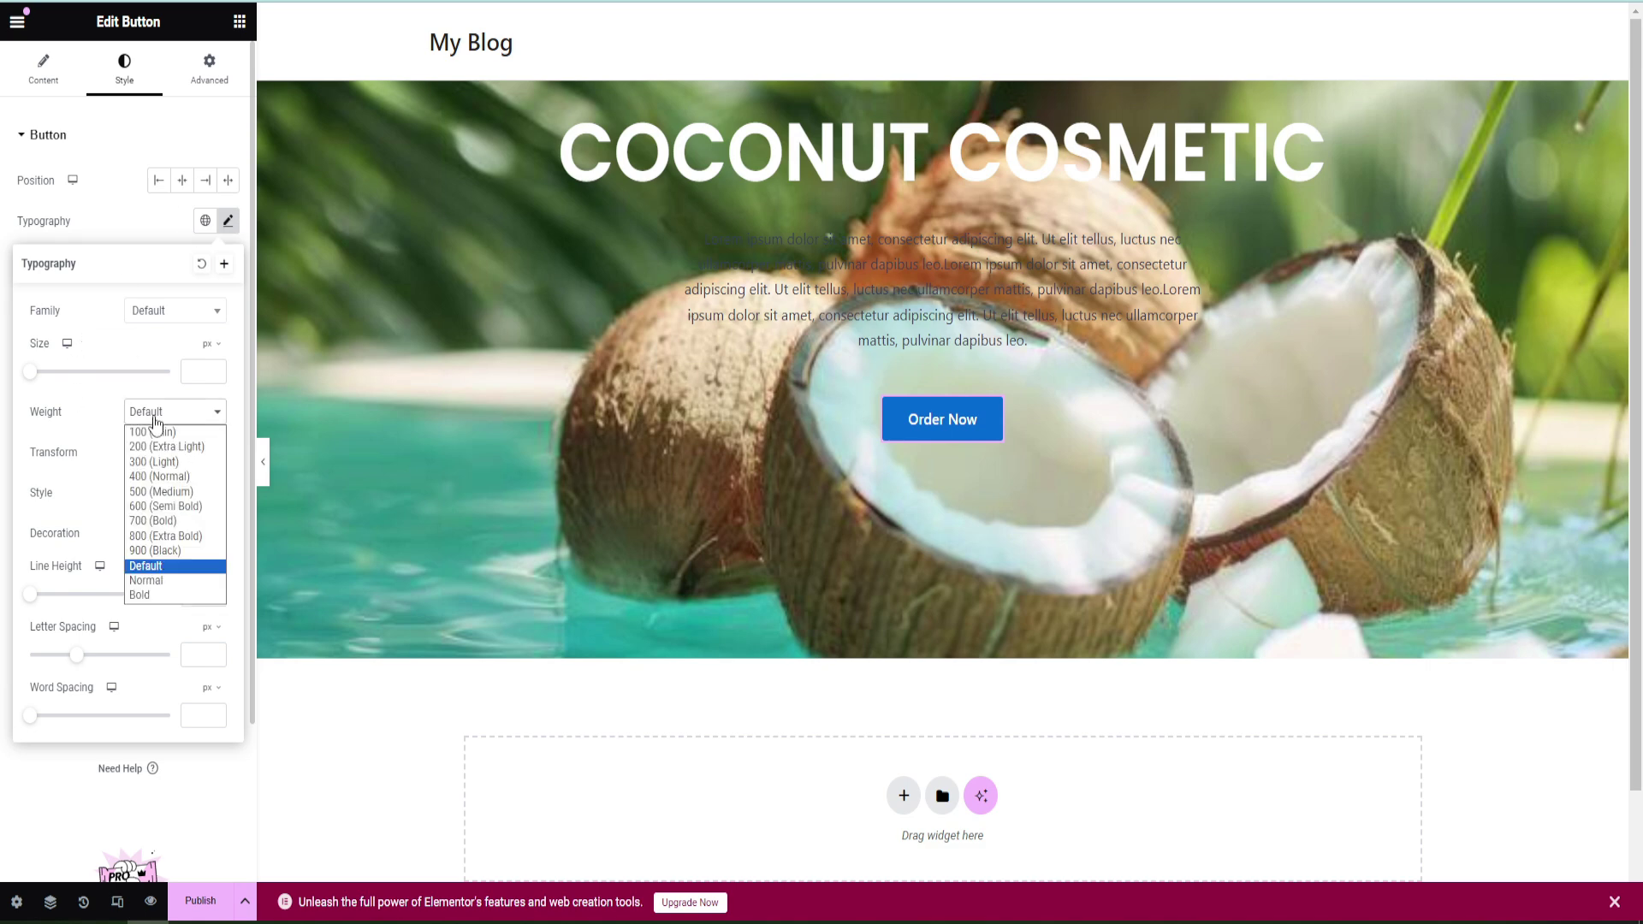
click(137, 522)
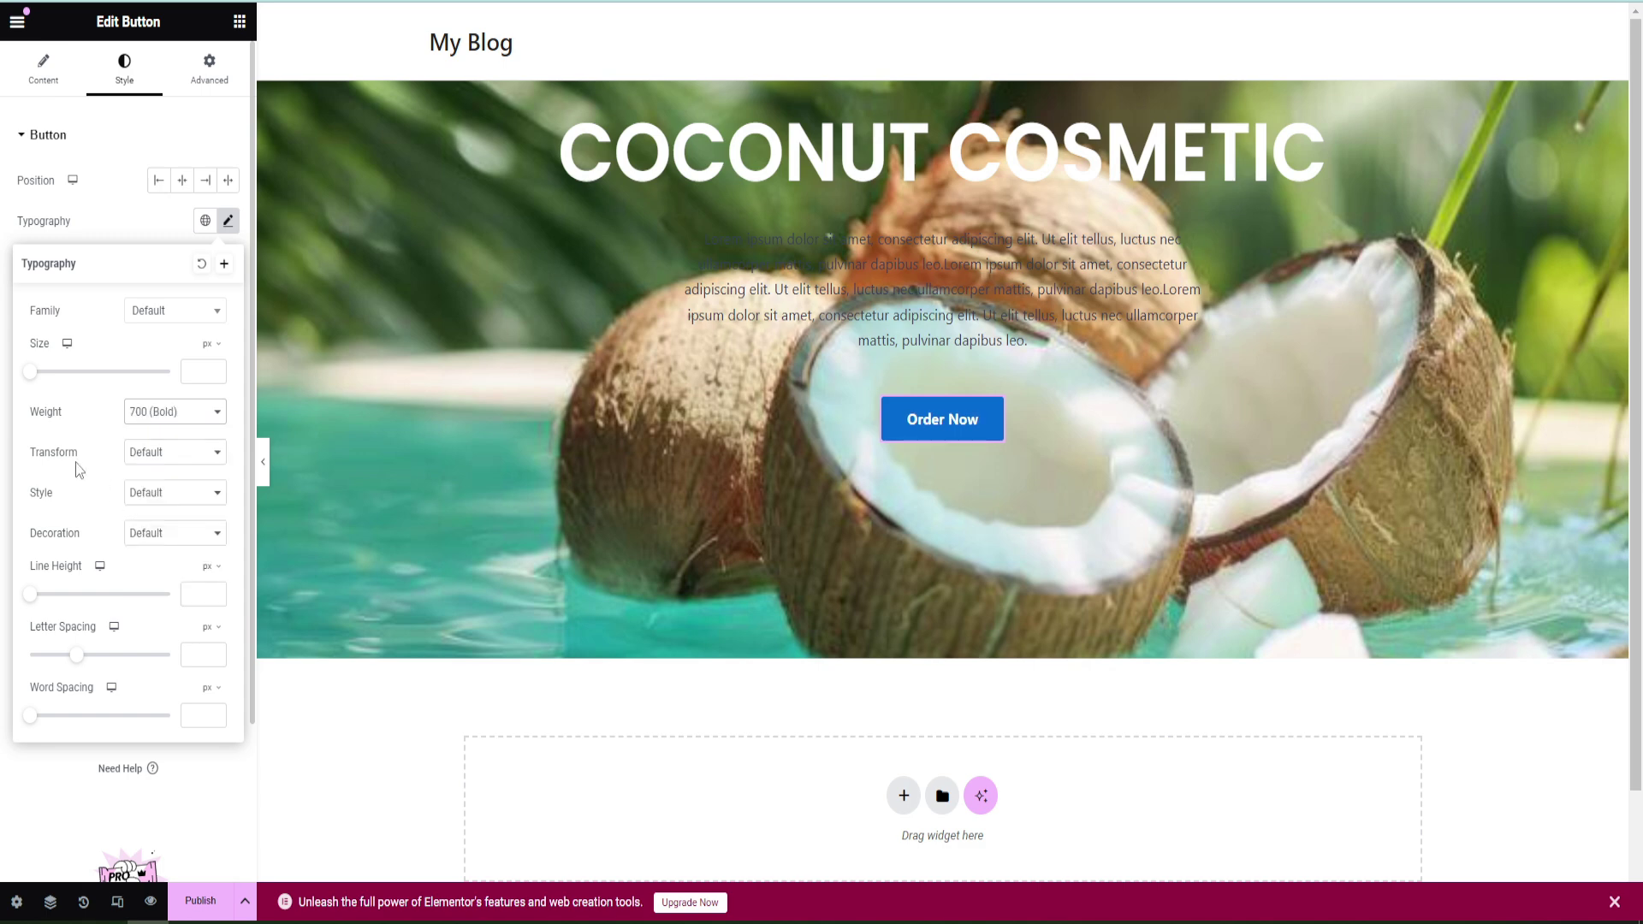
click(137, 454)
click(154, 489)
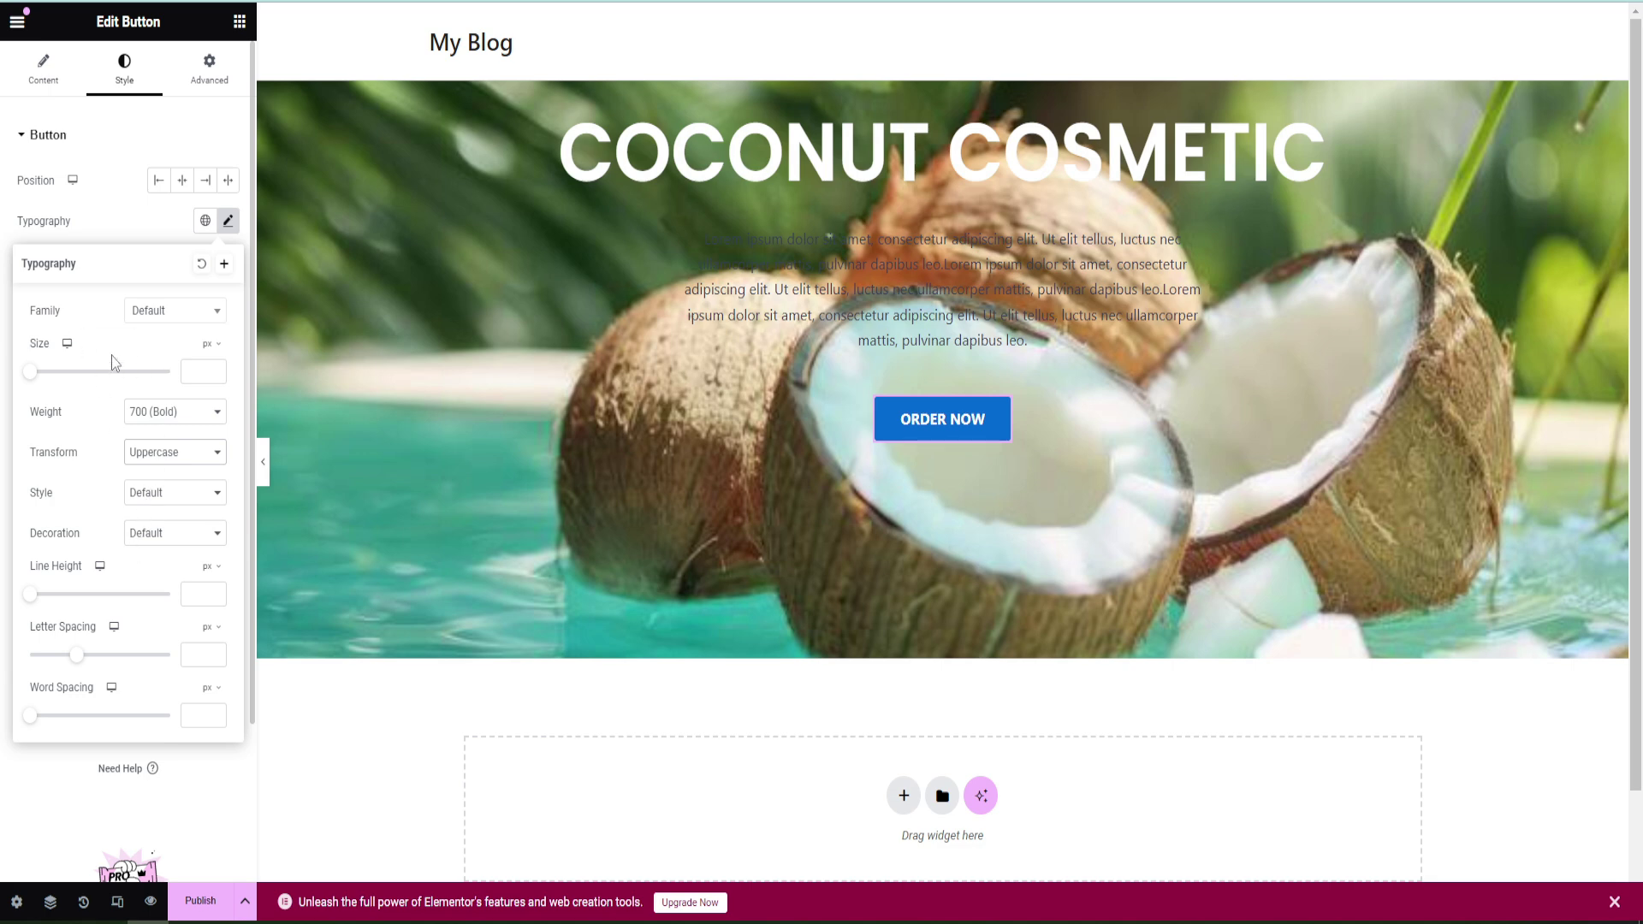
click(118, 152)
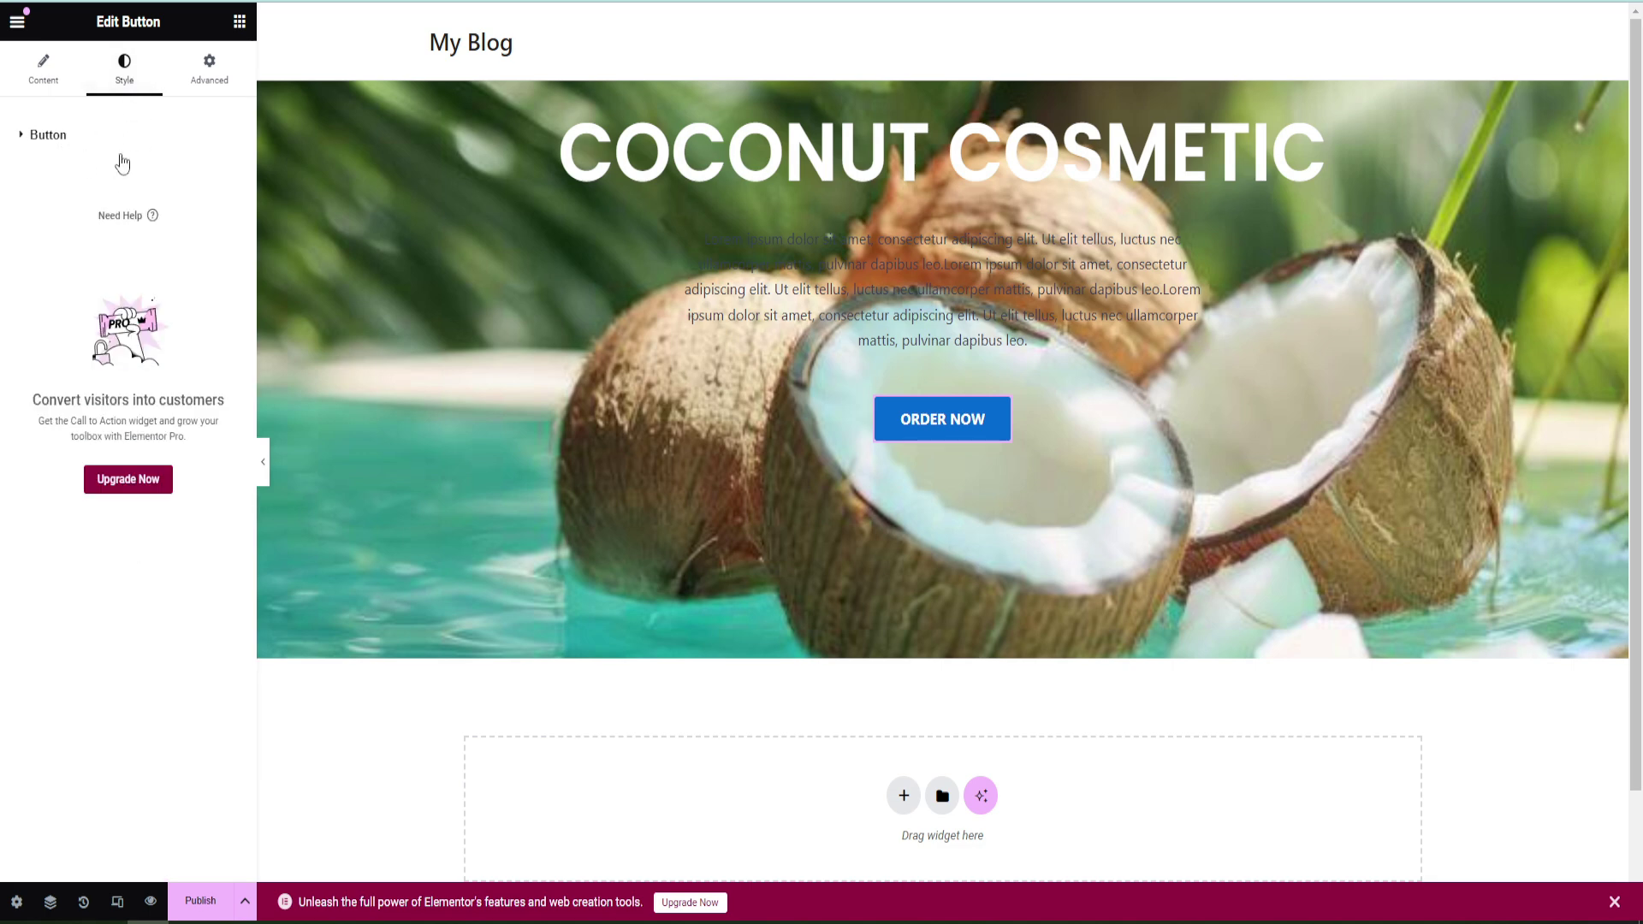
click(65, 144)
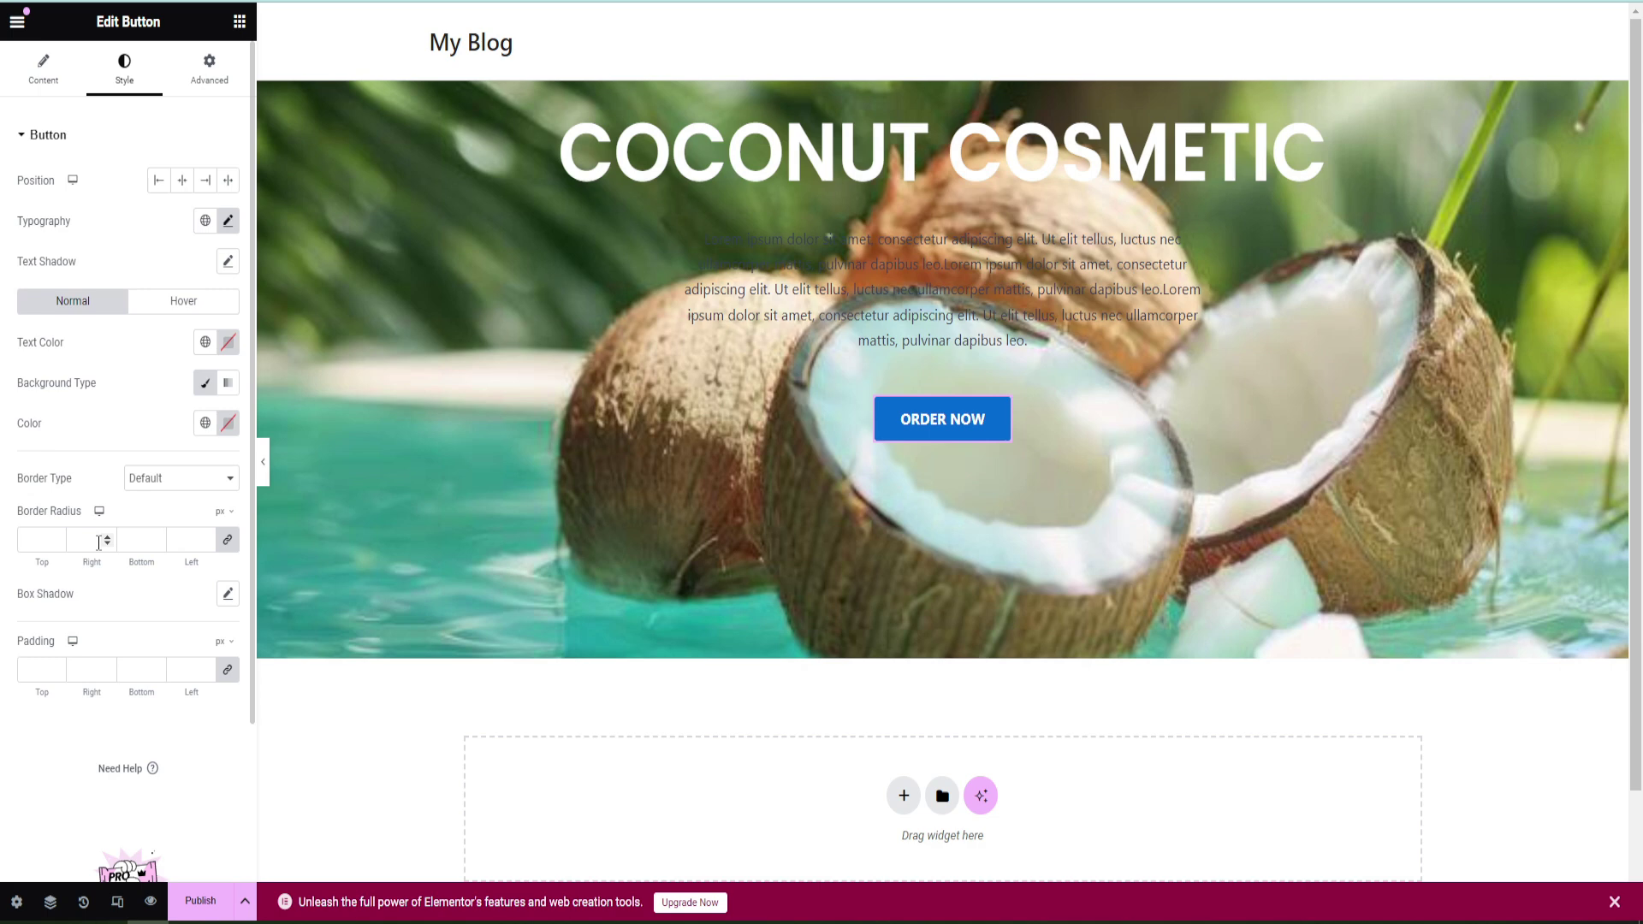
Set the button's background color to white (#FFFFFF) and its text color to black
click(201, 83)
click(131, 77)
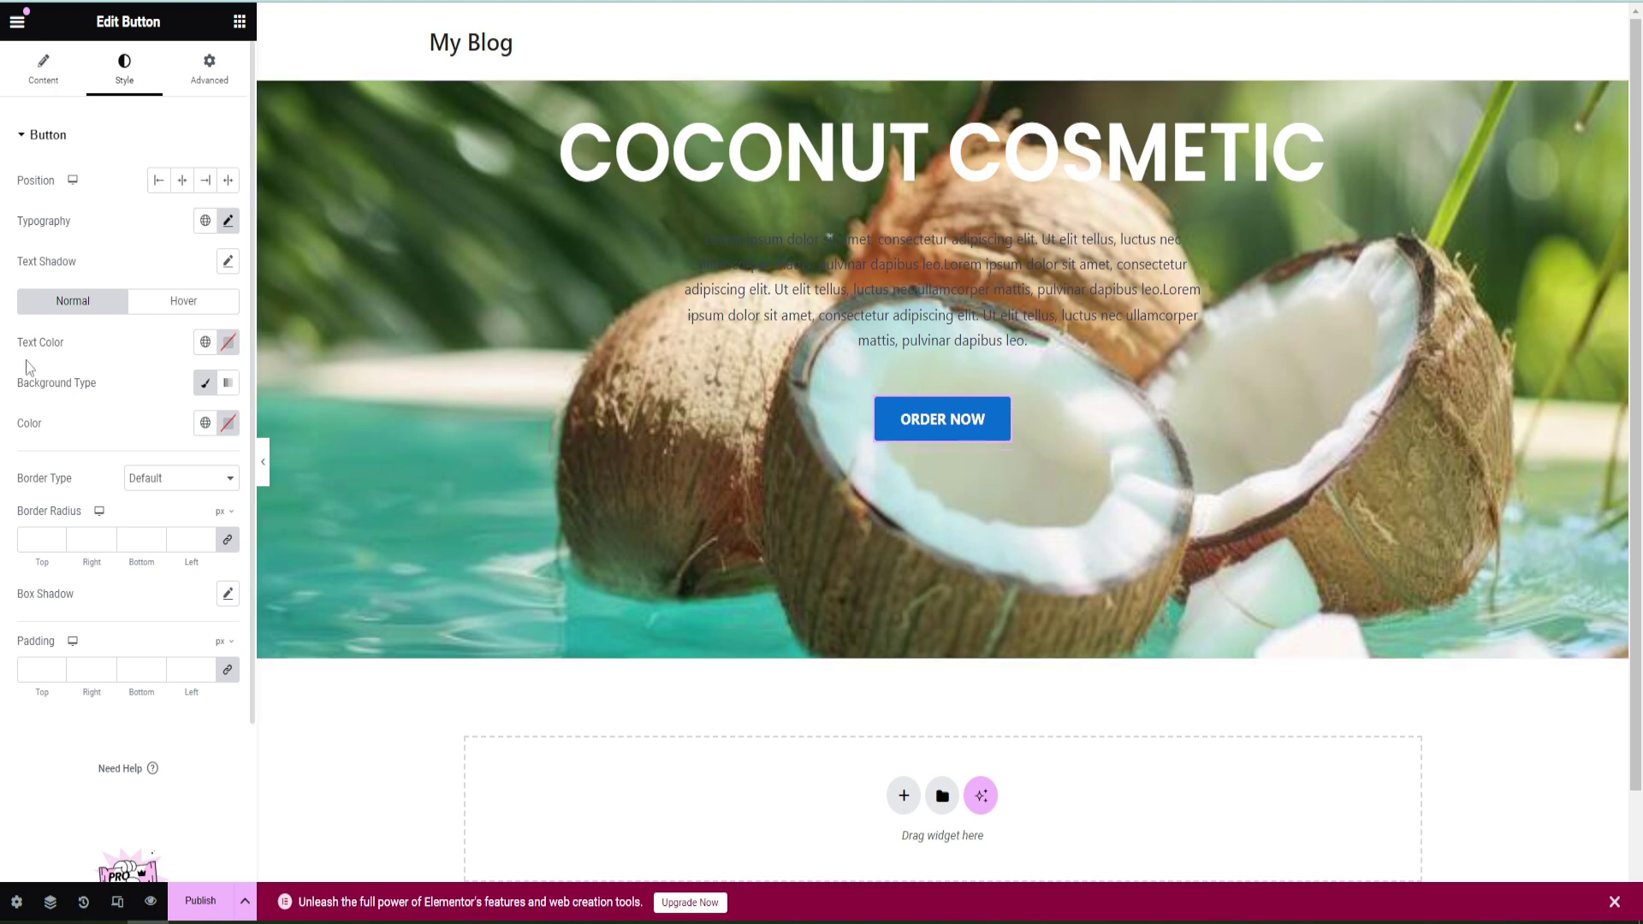
click(228, 426)
text(#FFFFFF)
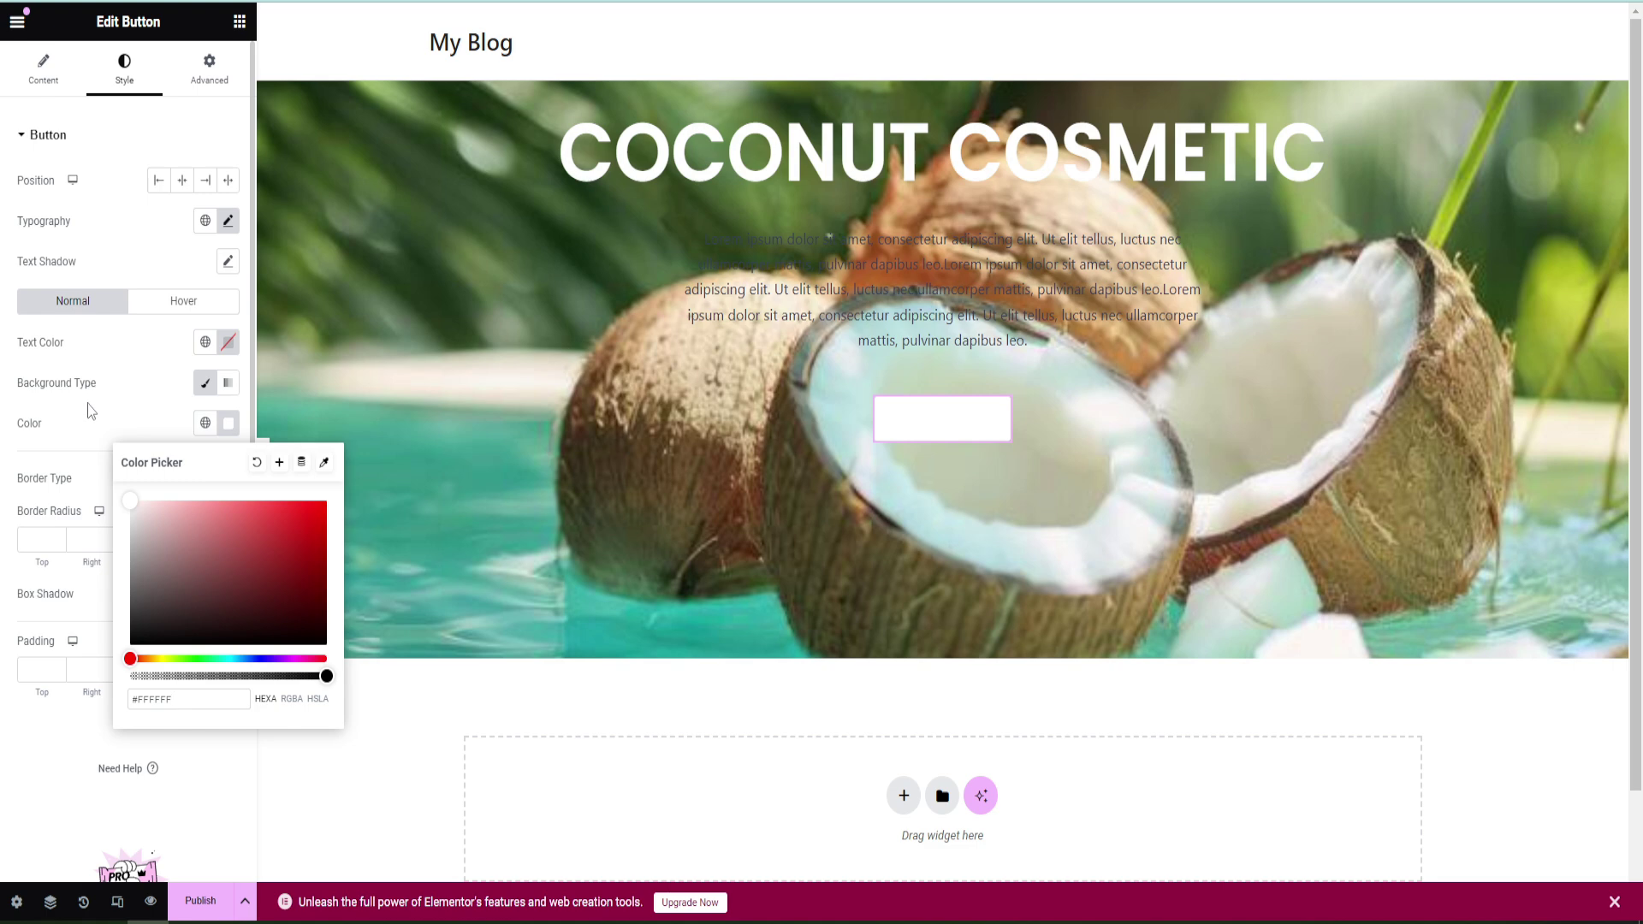
click(227, 343)
drag(157, 514, 133, 569)
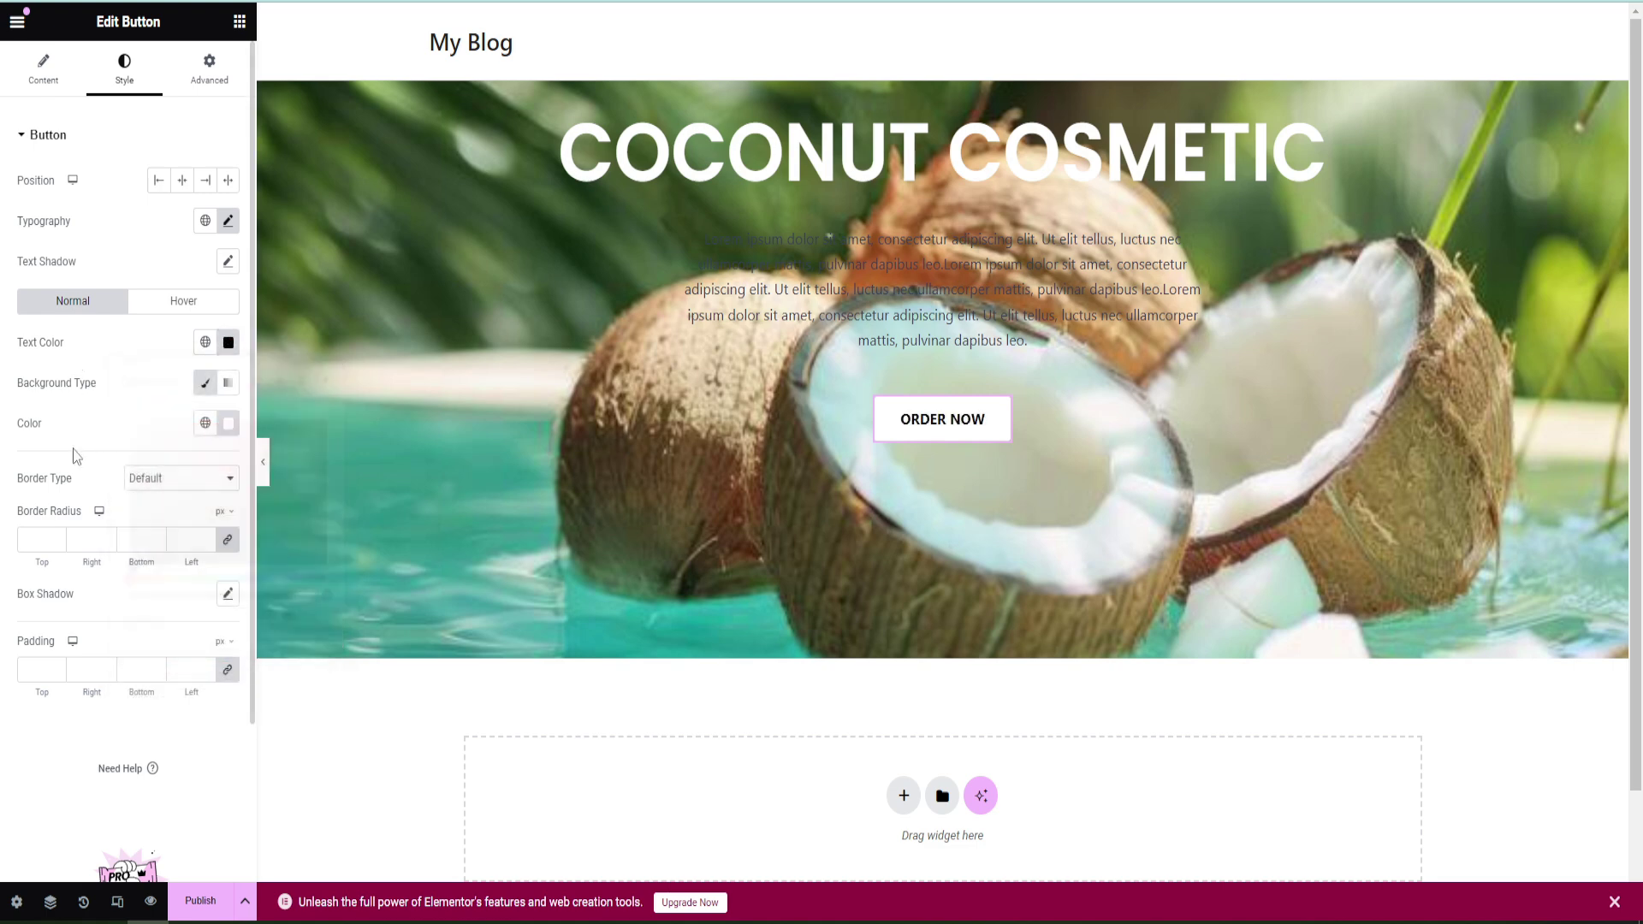
click(90, 402)
Give the button a solid 2 px border in black (#000000) with a border radius of 5 px on all corners
click(146, 484)
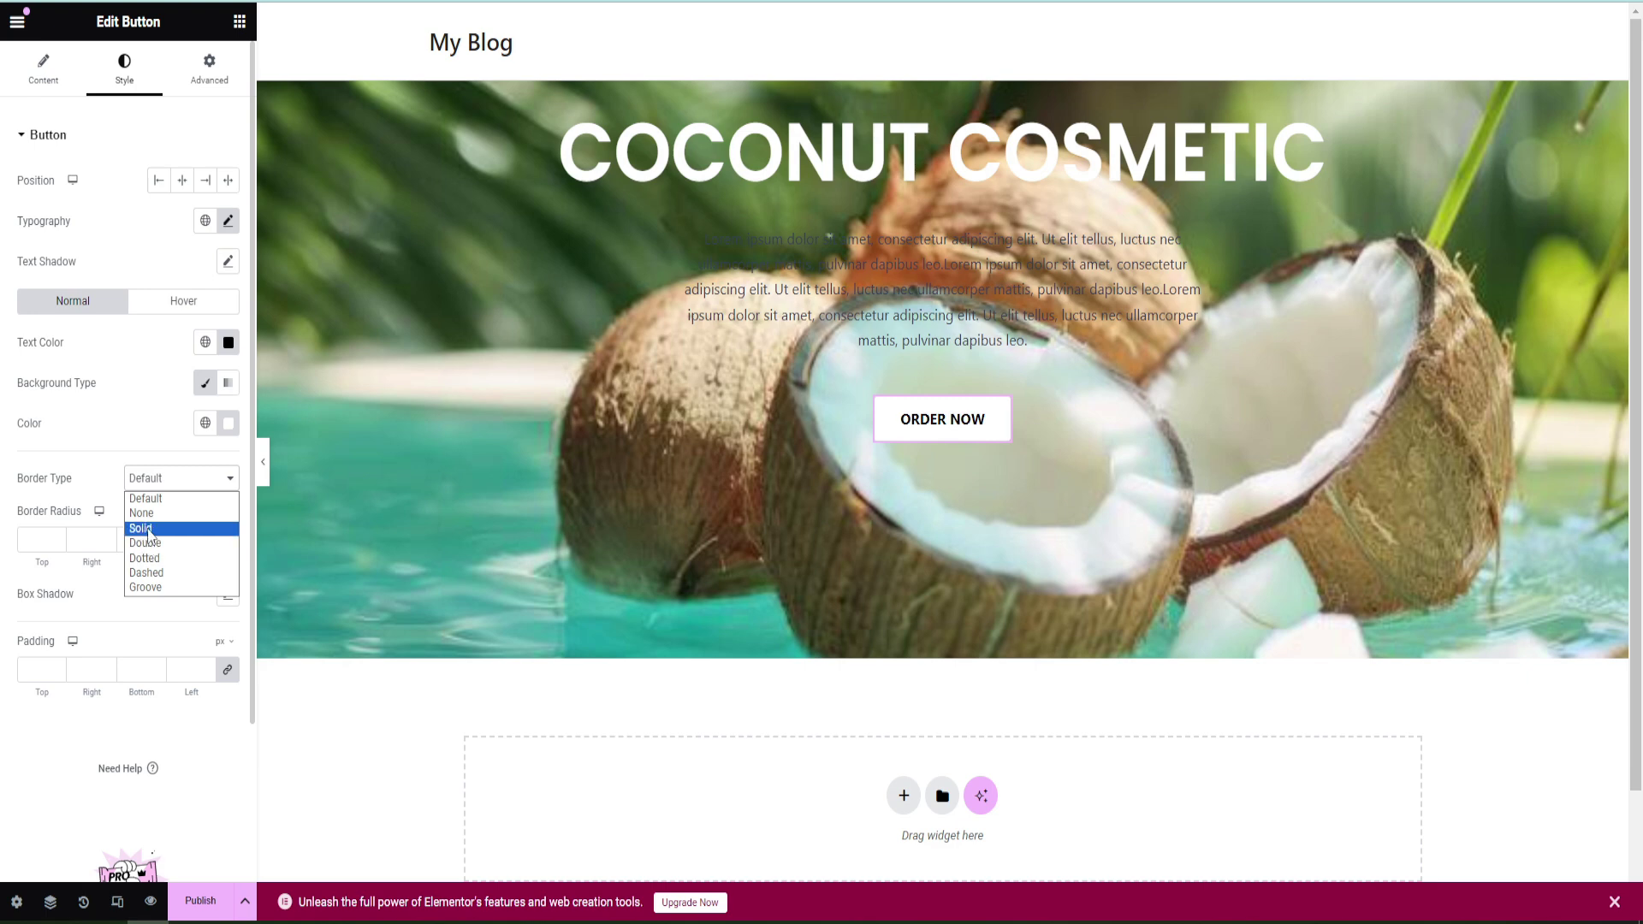
click(147, 528)
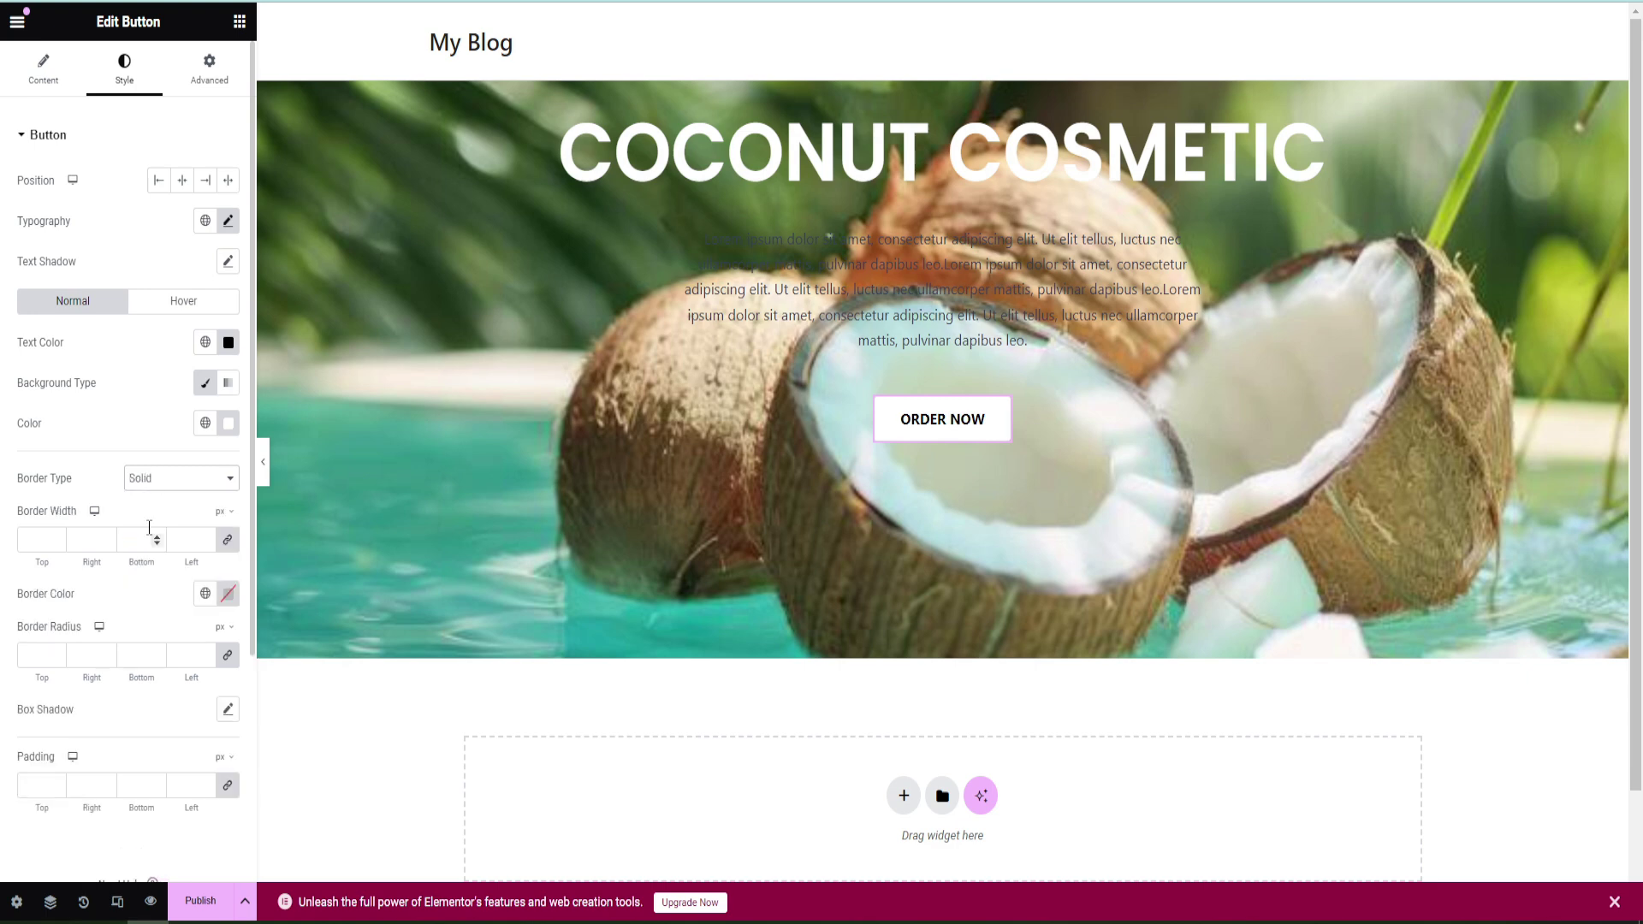
click(56, 536)
click(57, 537)
click(227, 594)
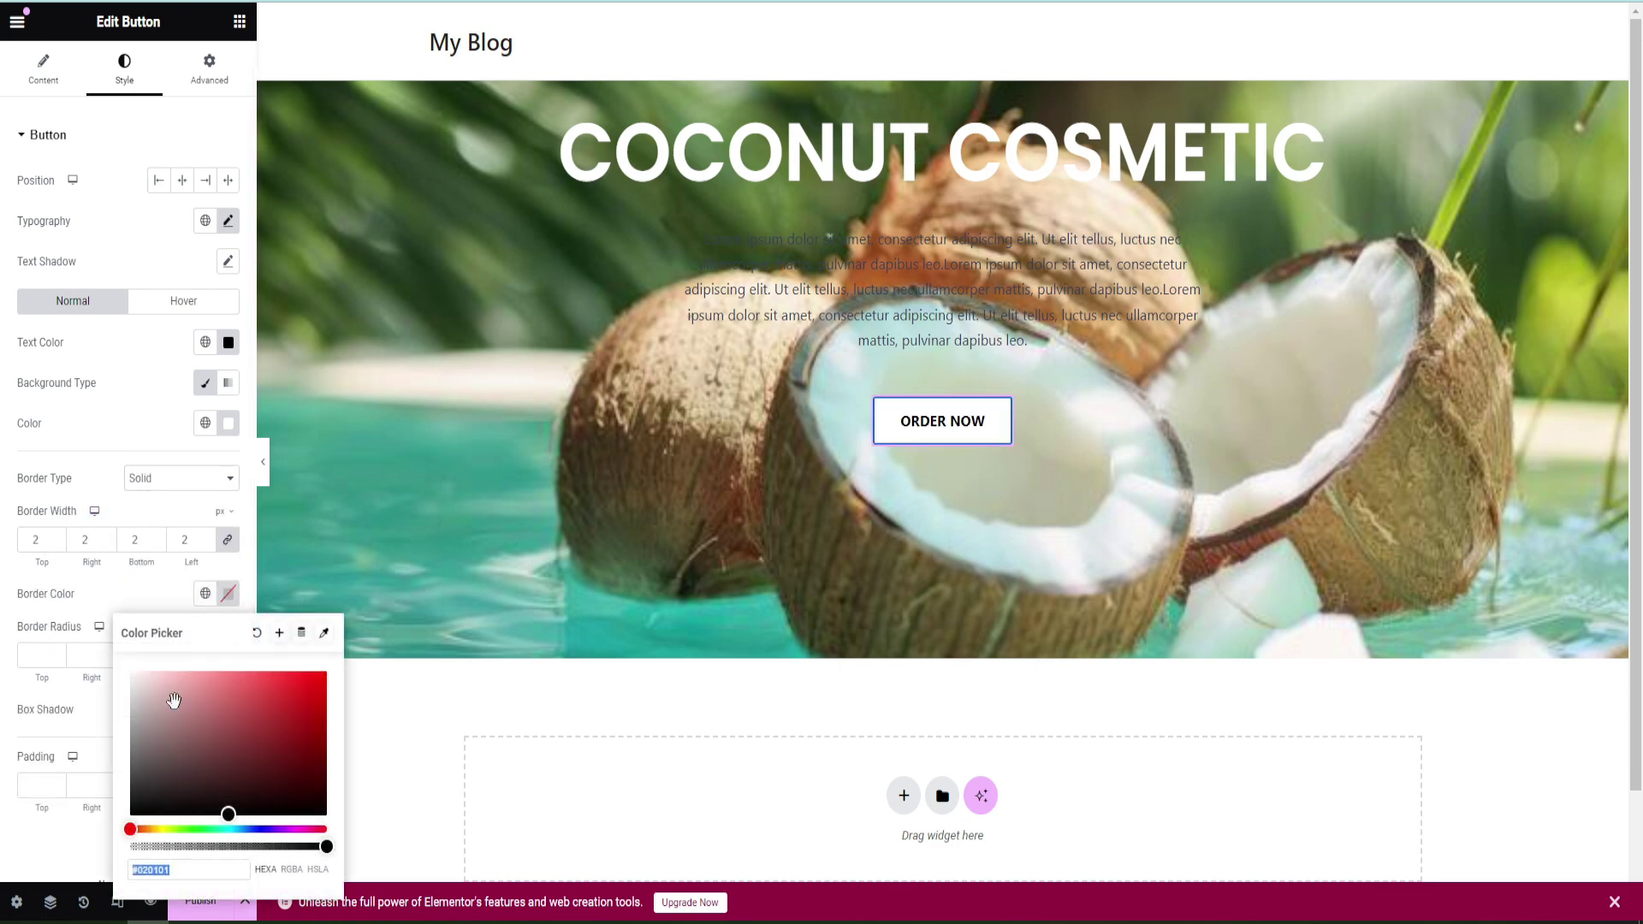
drag(227, 814, 120, 846)
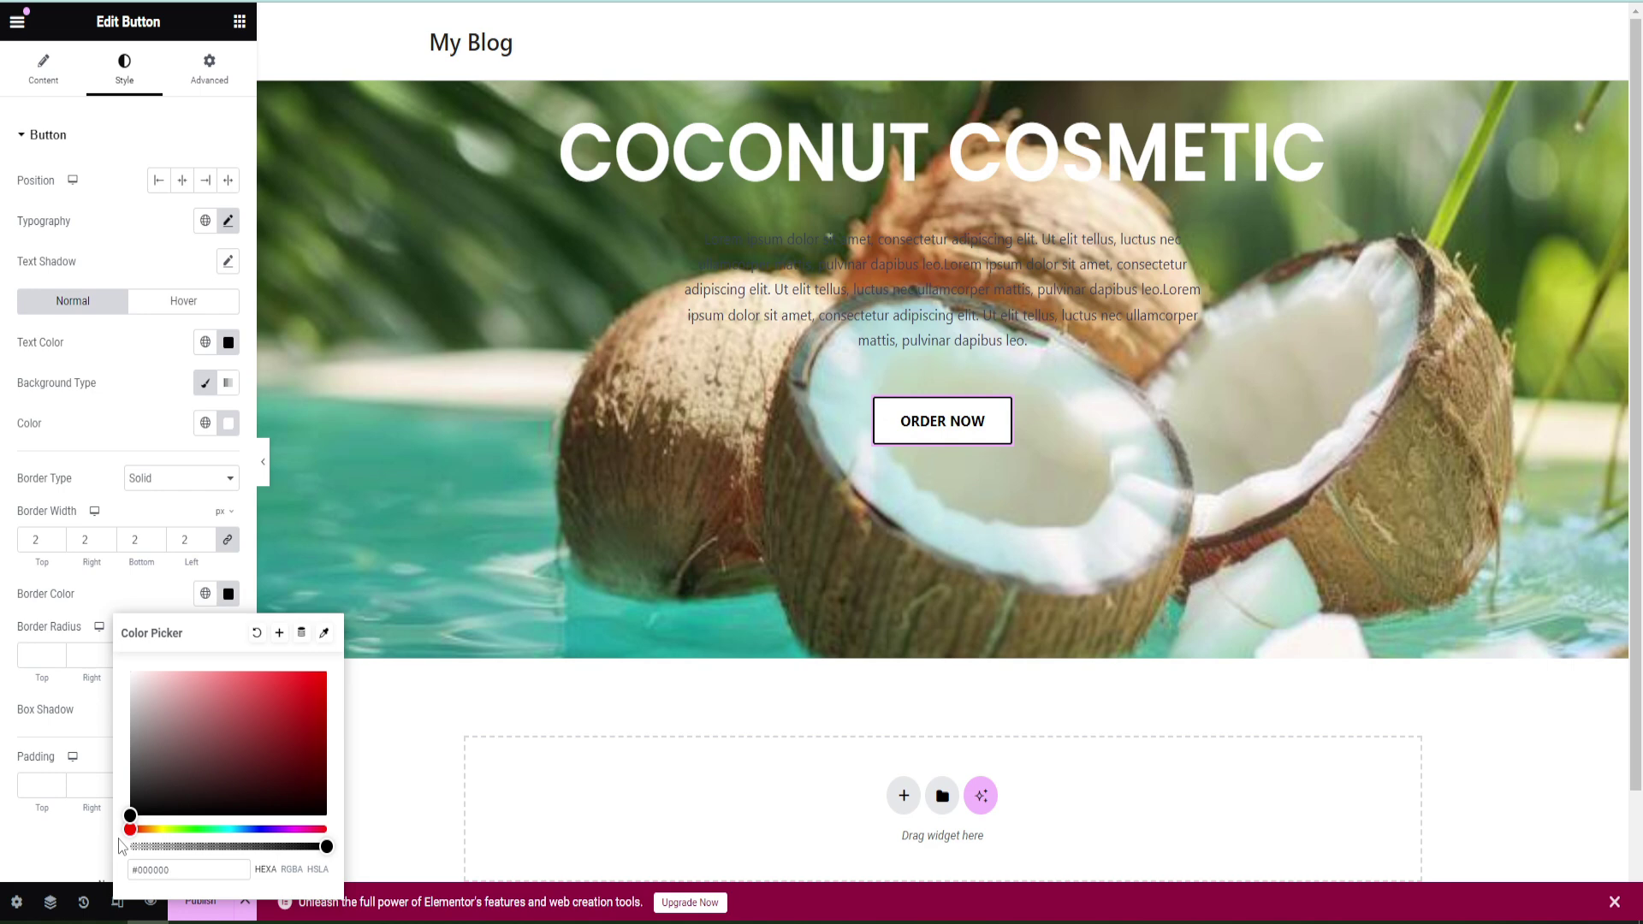
click(32, 657)
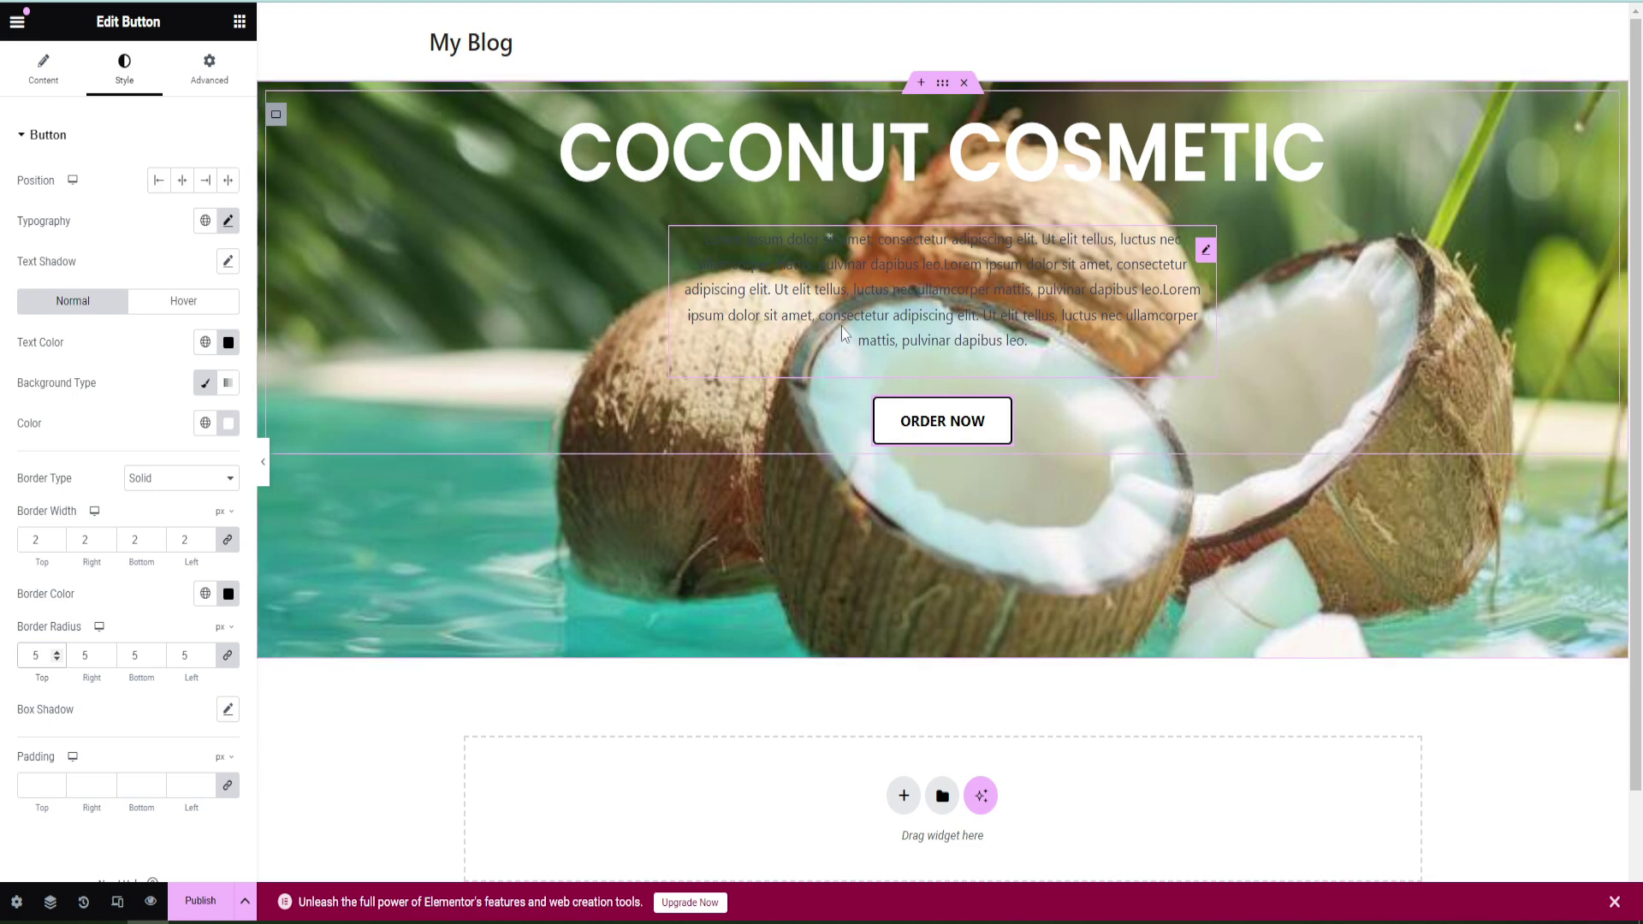
Change the text color of the paragraph under the heading to light gray (#ECECEC)
click(1205, 252)
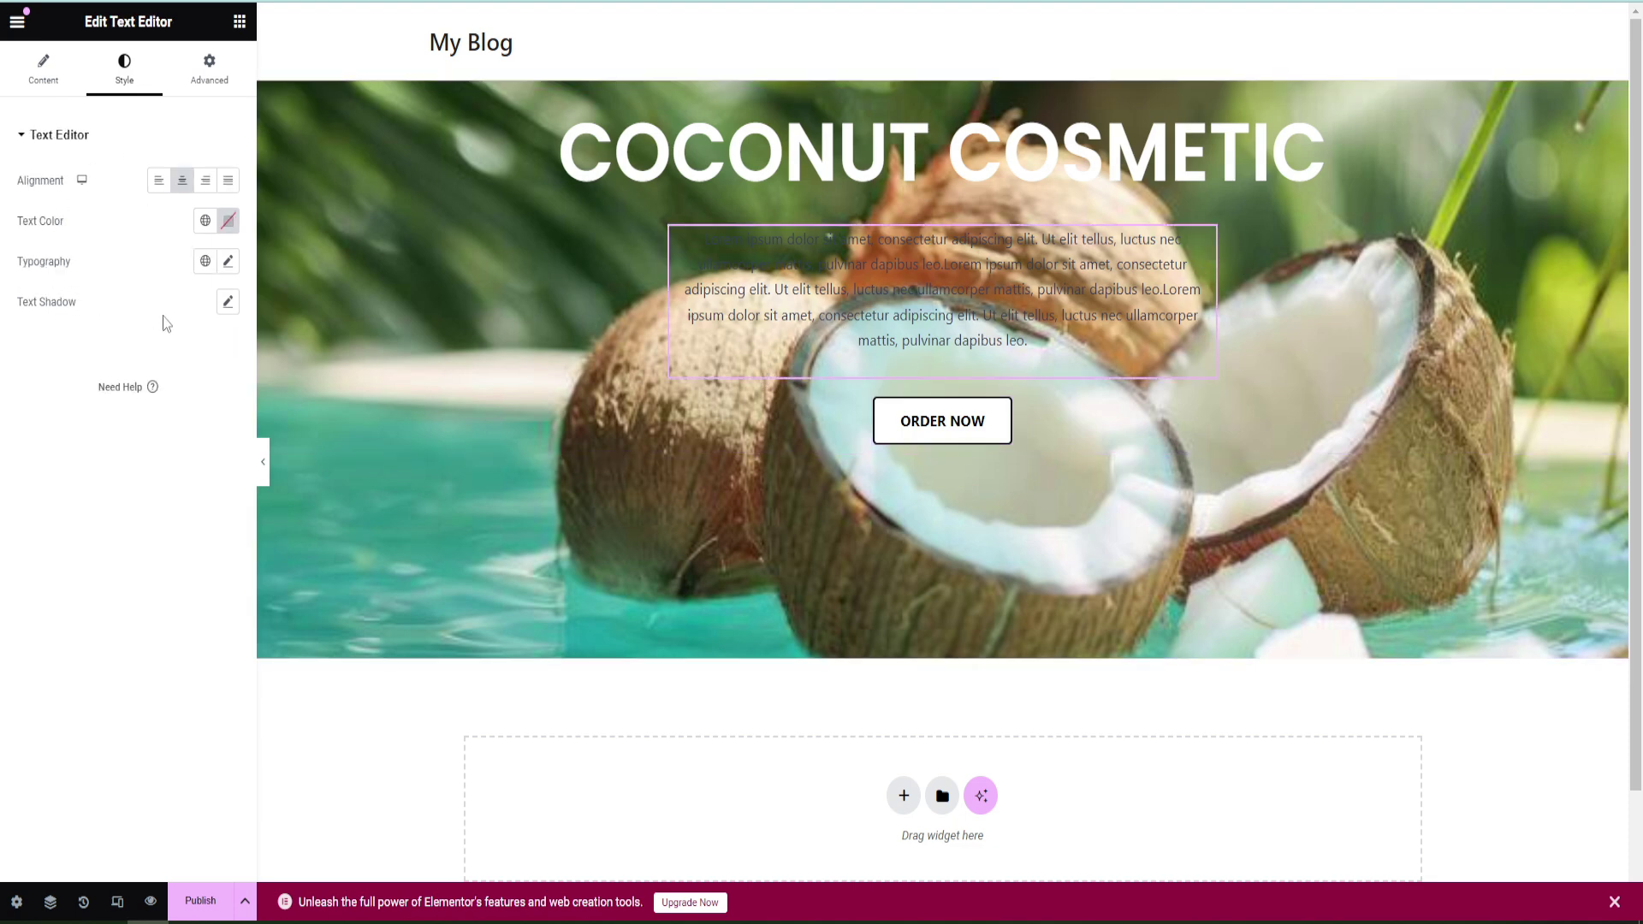
click(227, 221)
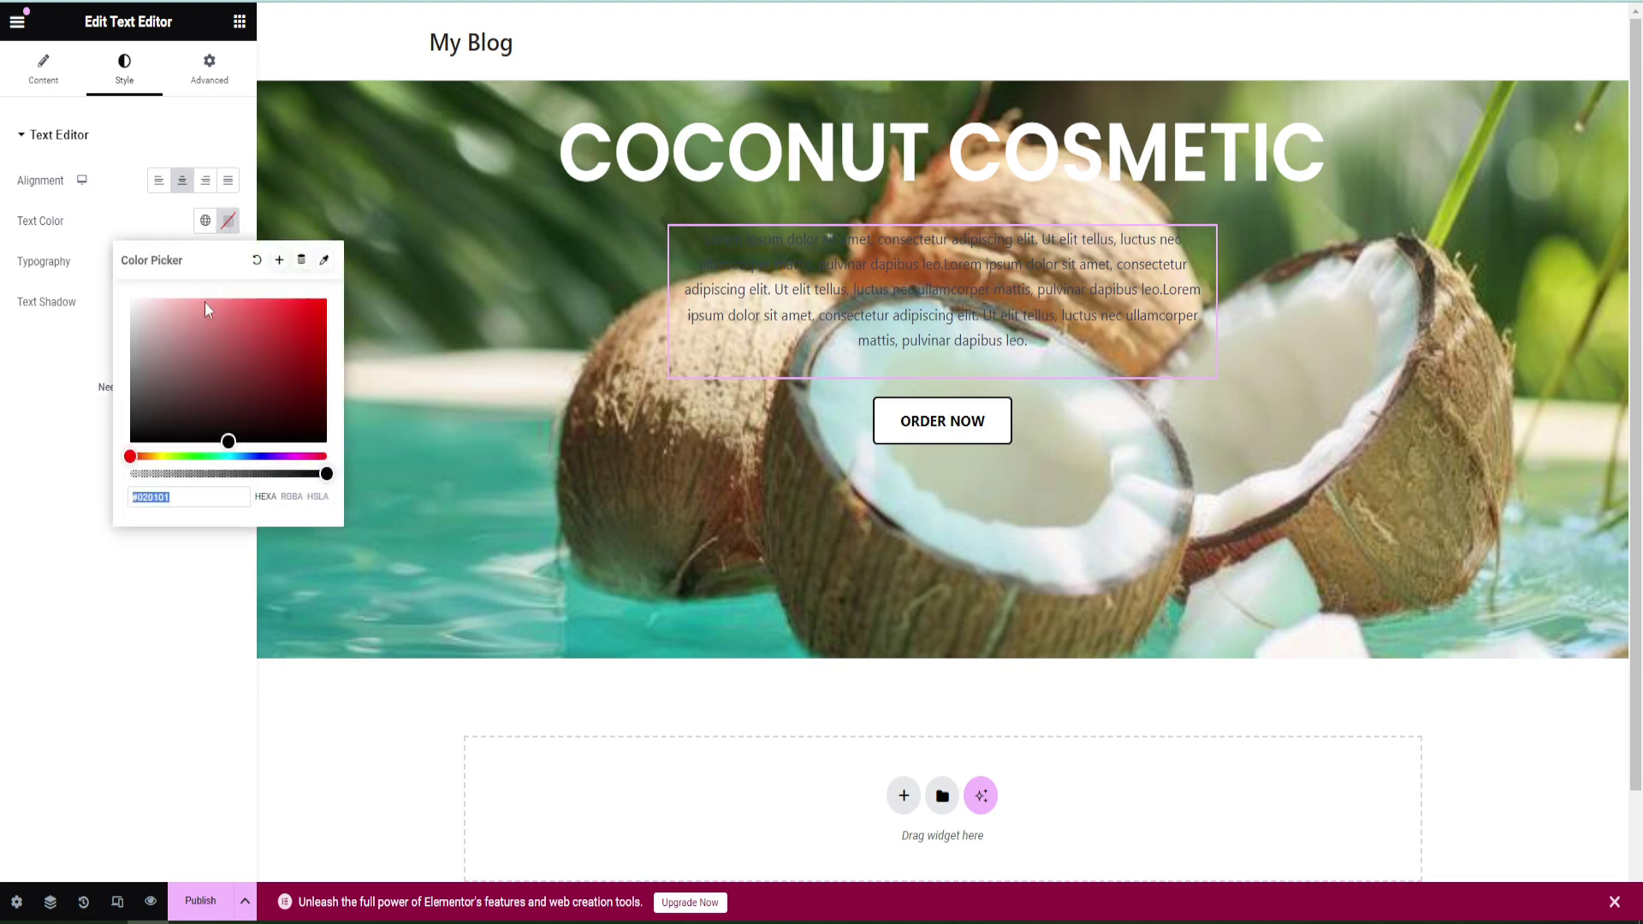
click(149, 384)
drag(148, 384, 118, 321)
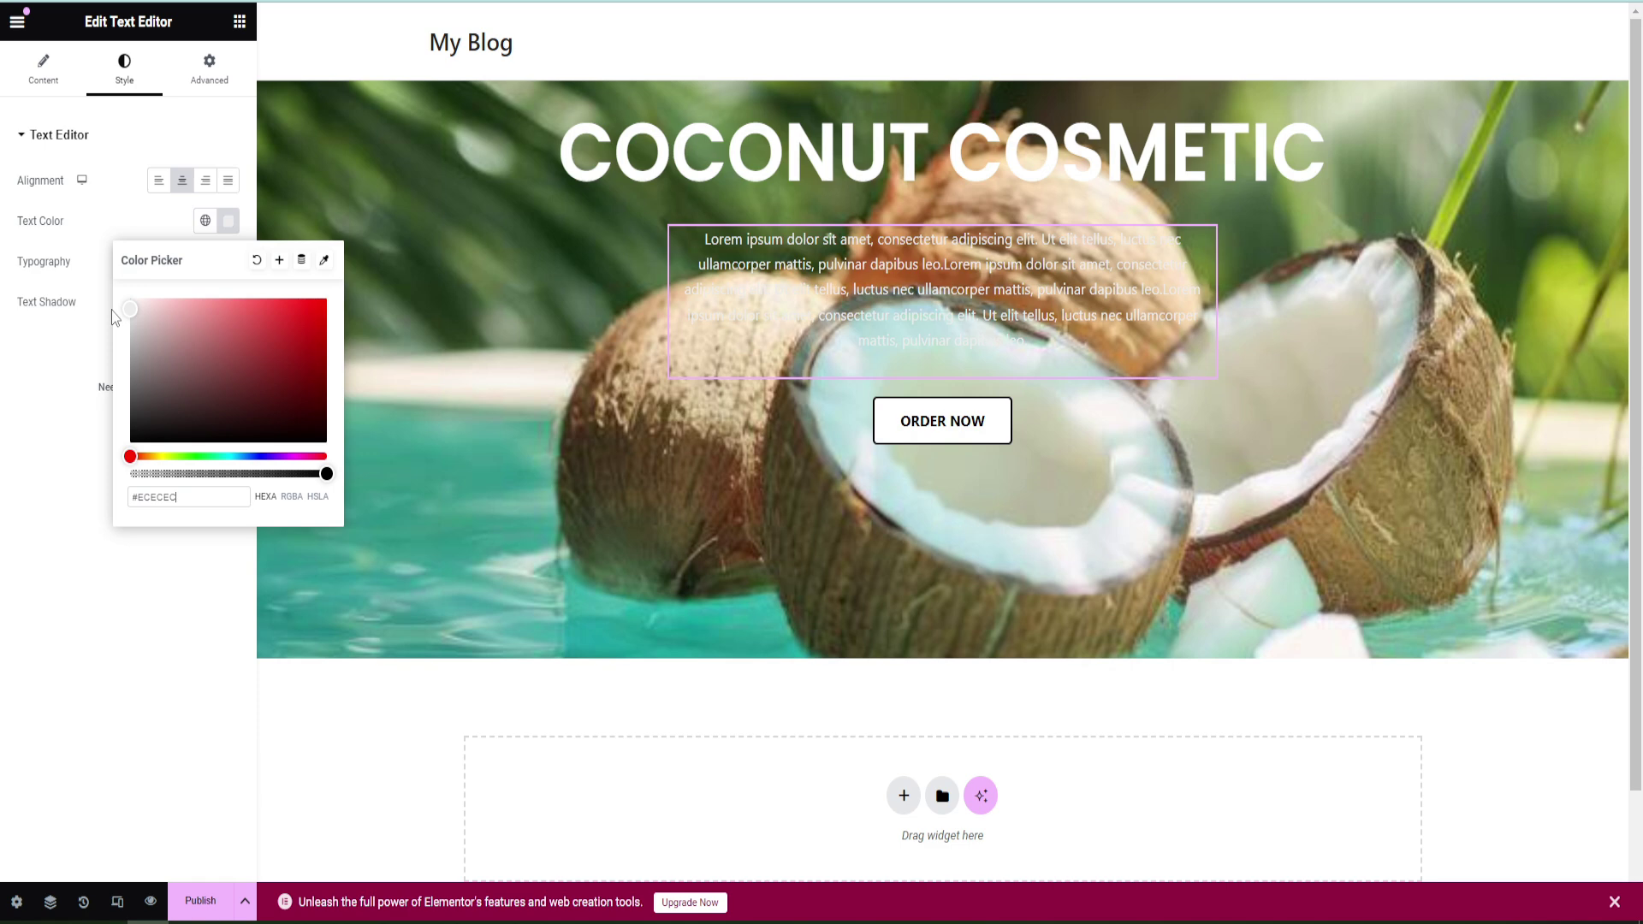
mouse_move(942, 88)
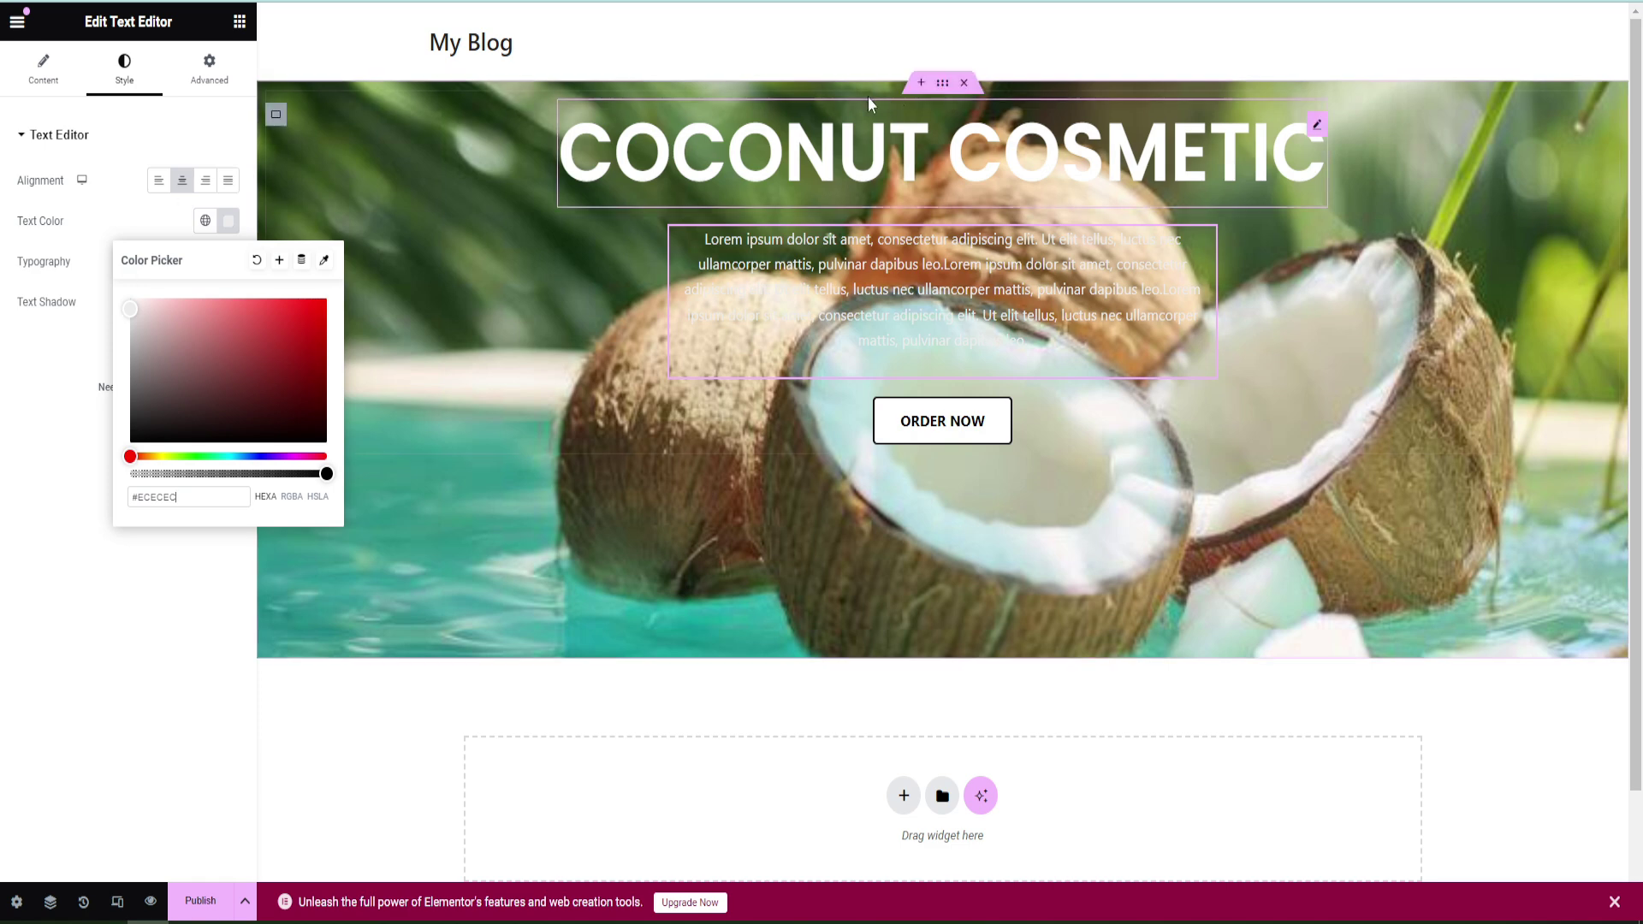
key(Escape)
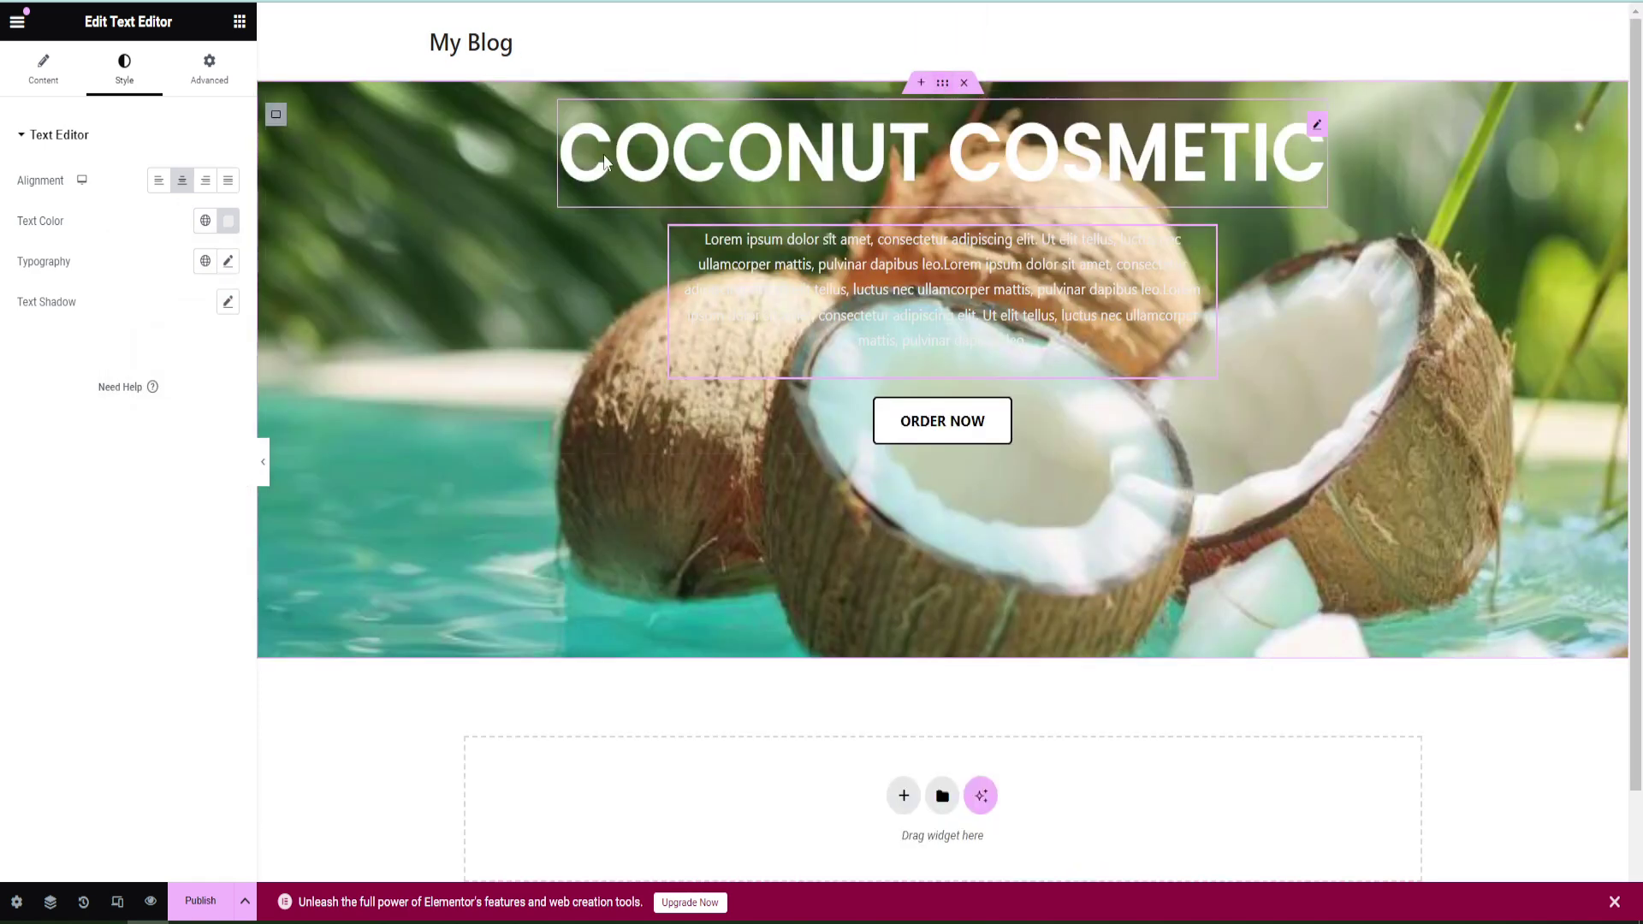
Add a classic black (#000000) background overlay to the outer banner container and set its opacity to 0.54
click(942, 83)
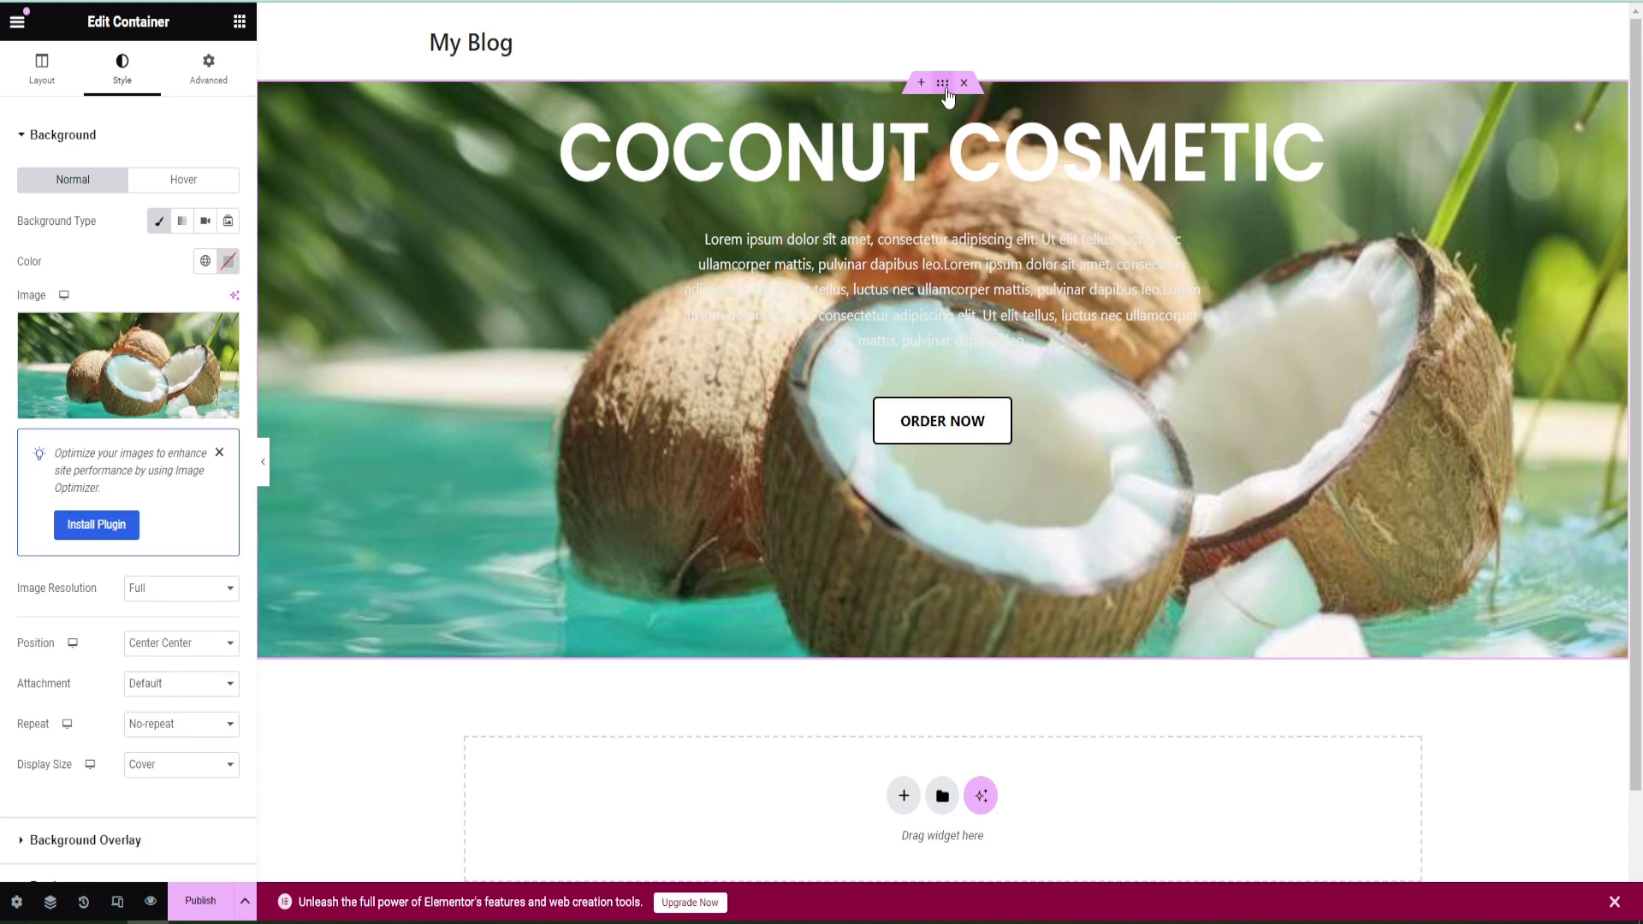
mouse_move(58, 366)
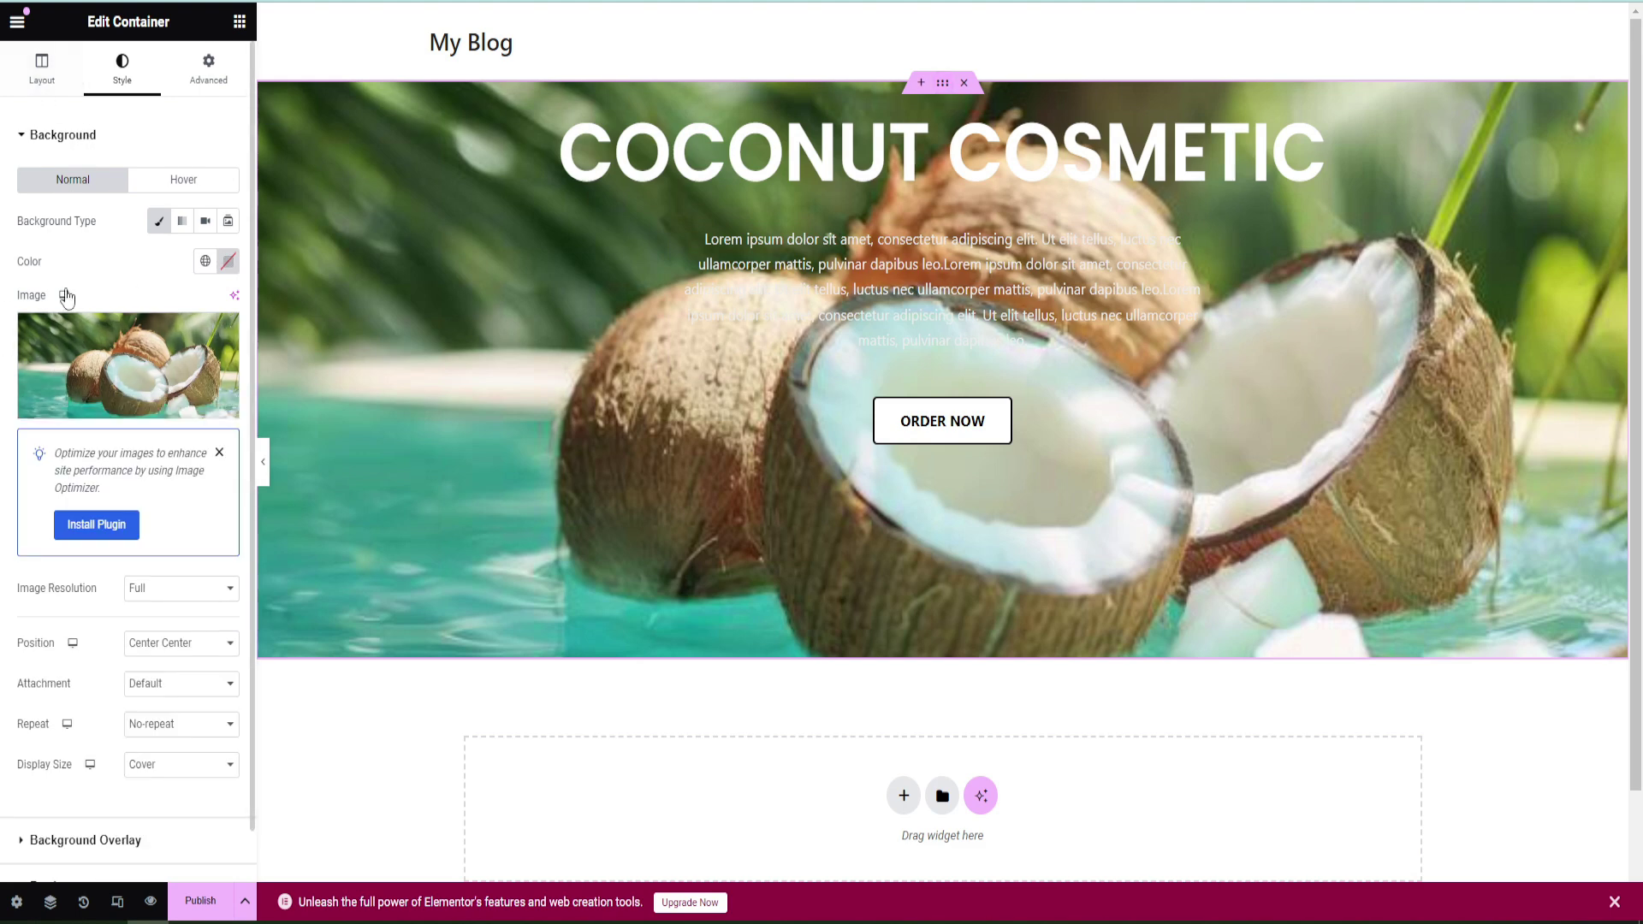
scroll(97, 650, down, 2)
click(51, 650)
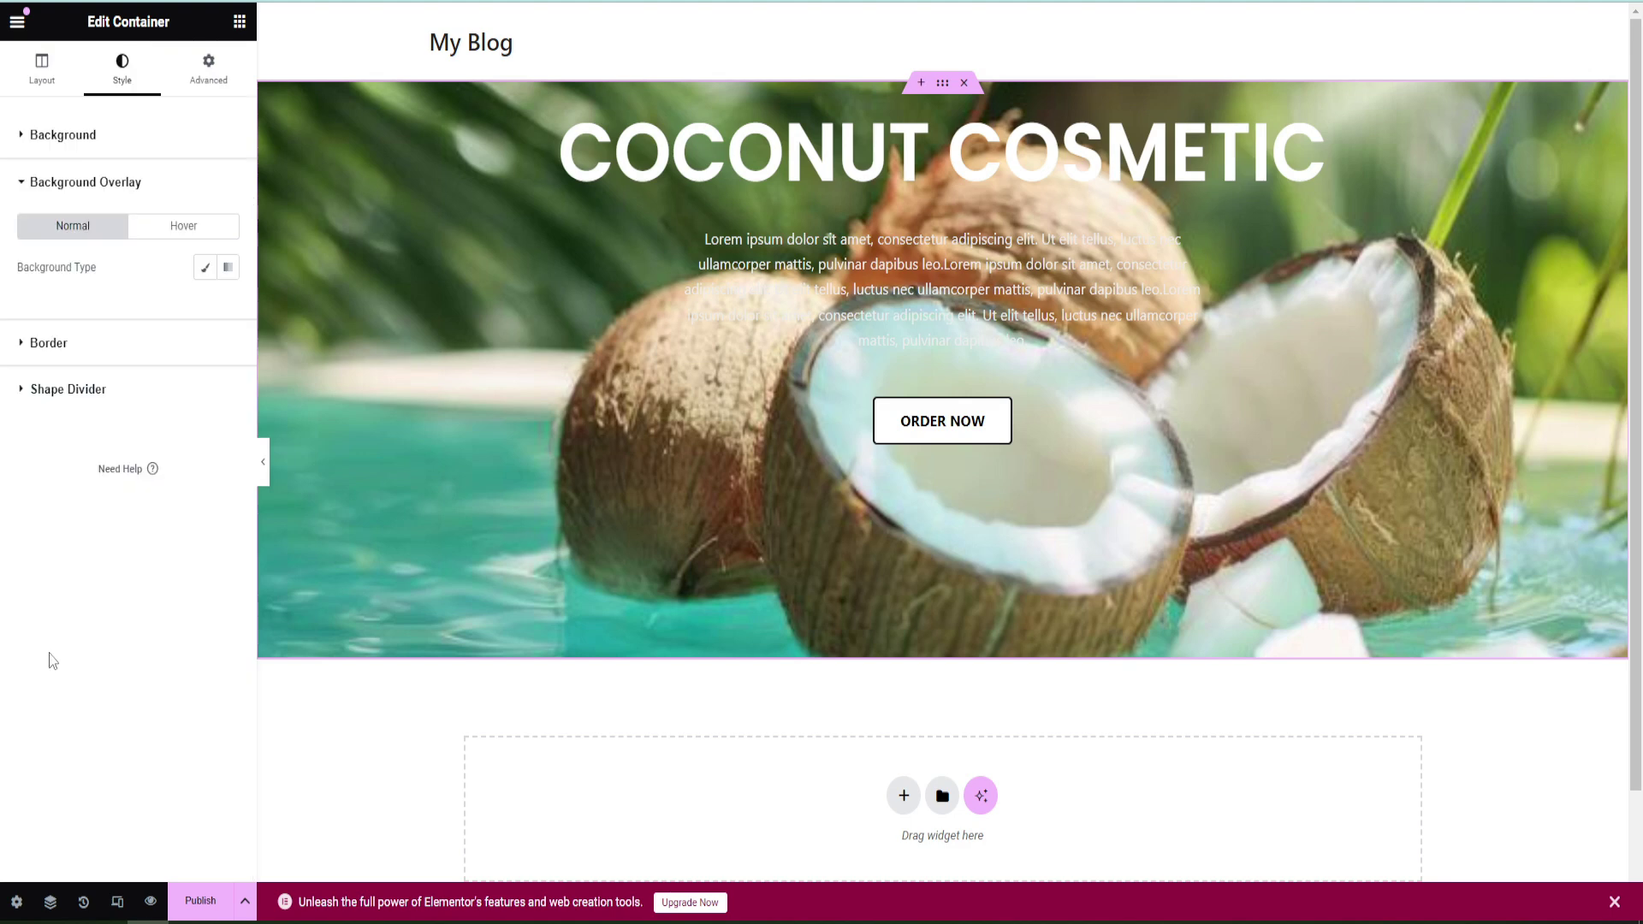
click(208, 269)
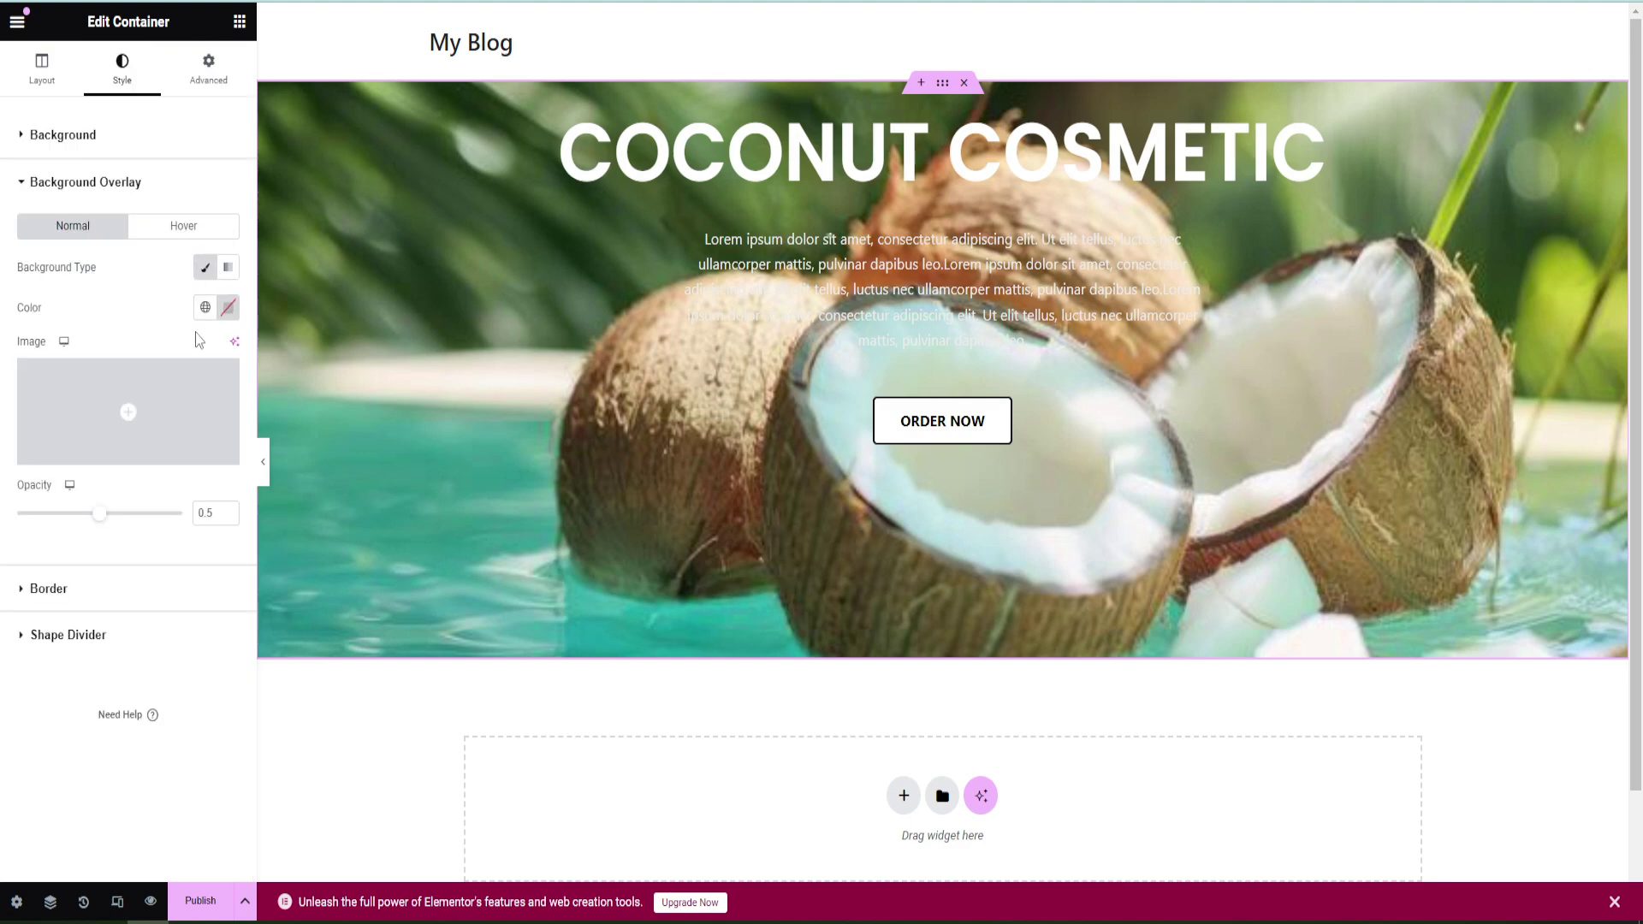
click(226, 308)
drag(177, 426, 122, 562)
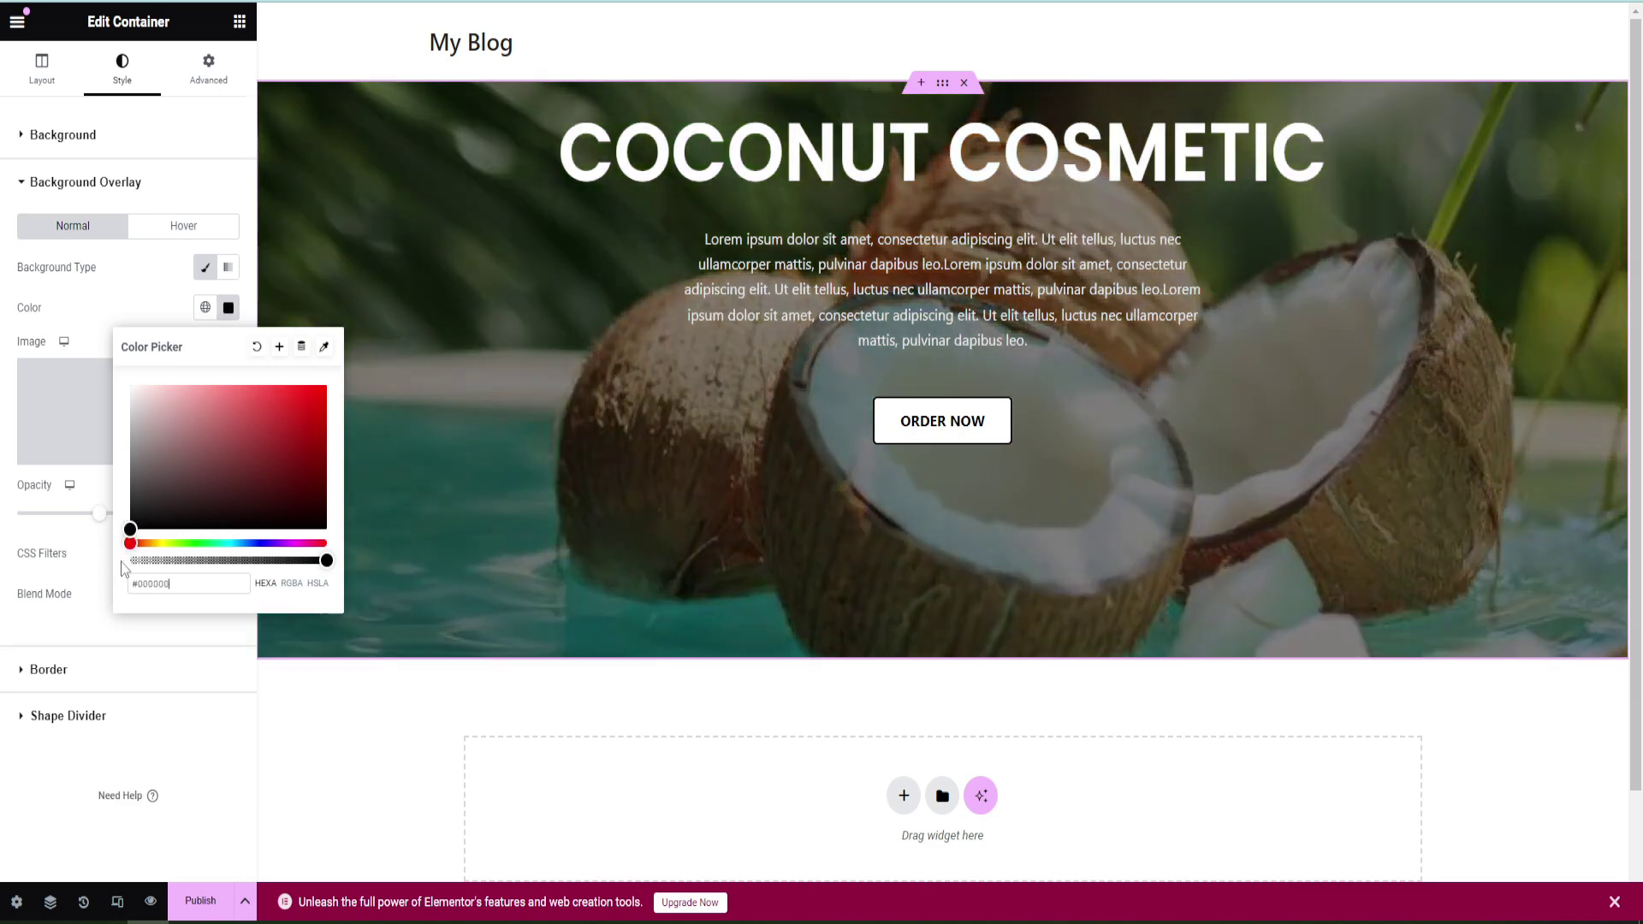
click(64, 545)
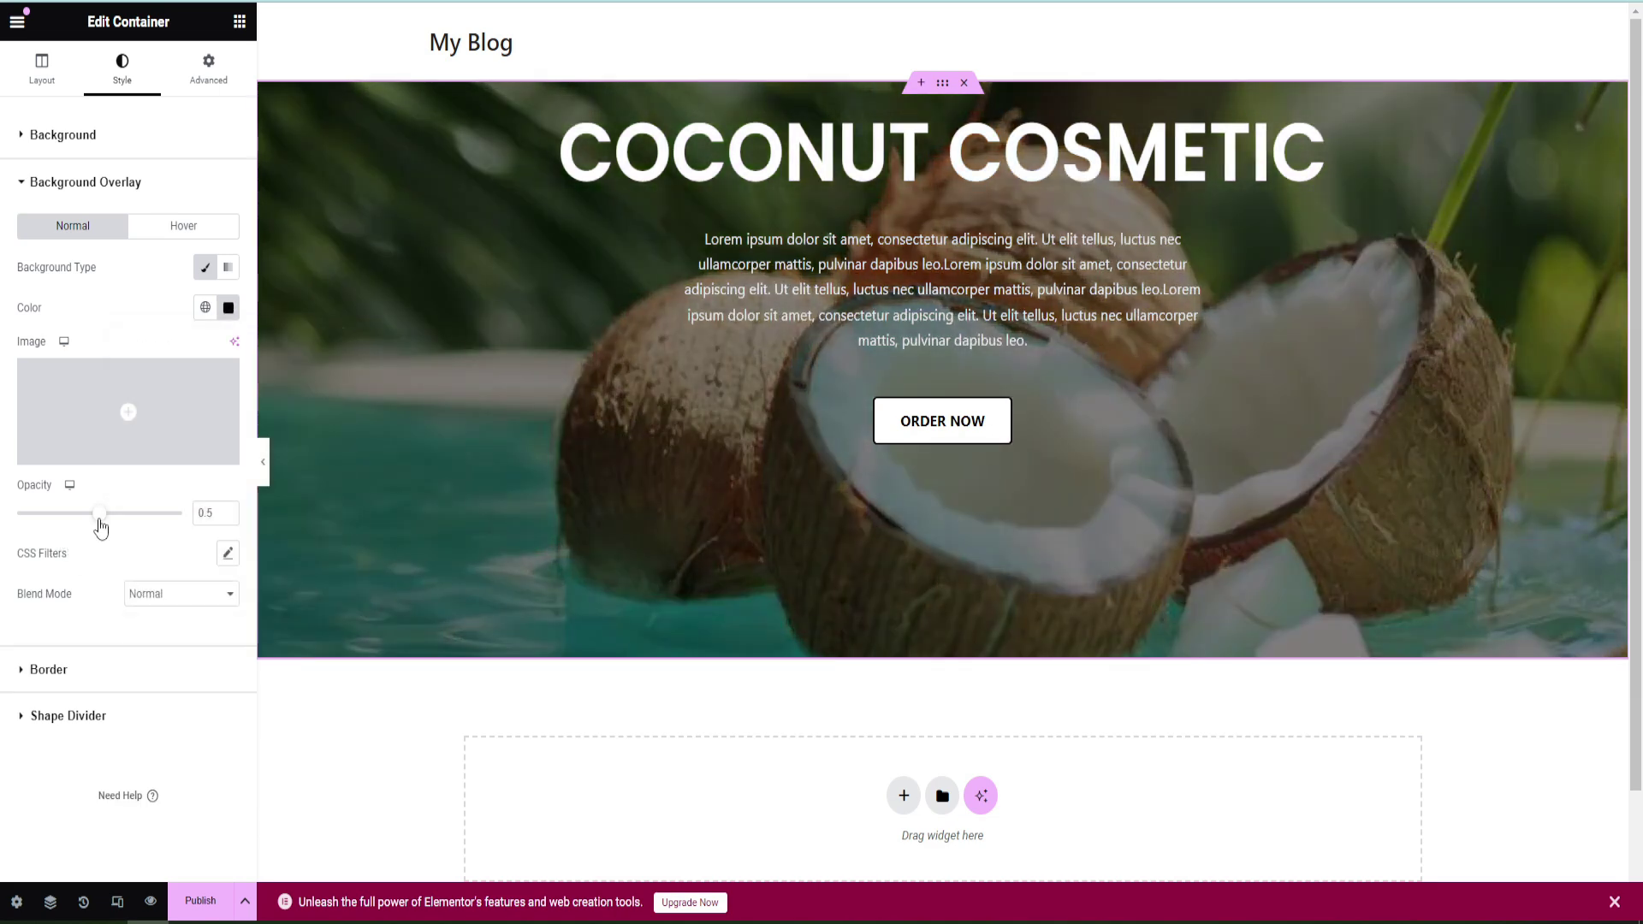
drag(106, 517, 103, 517)
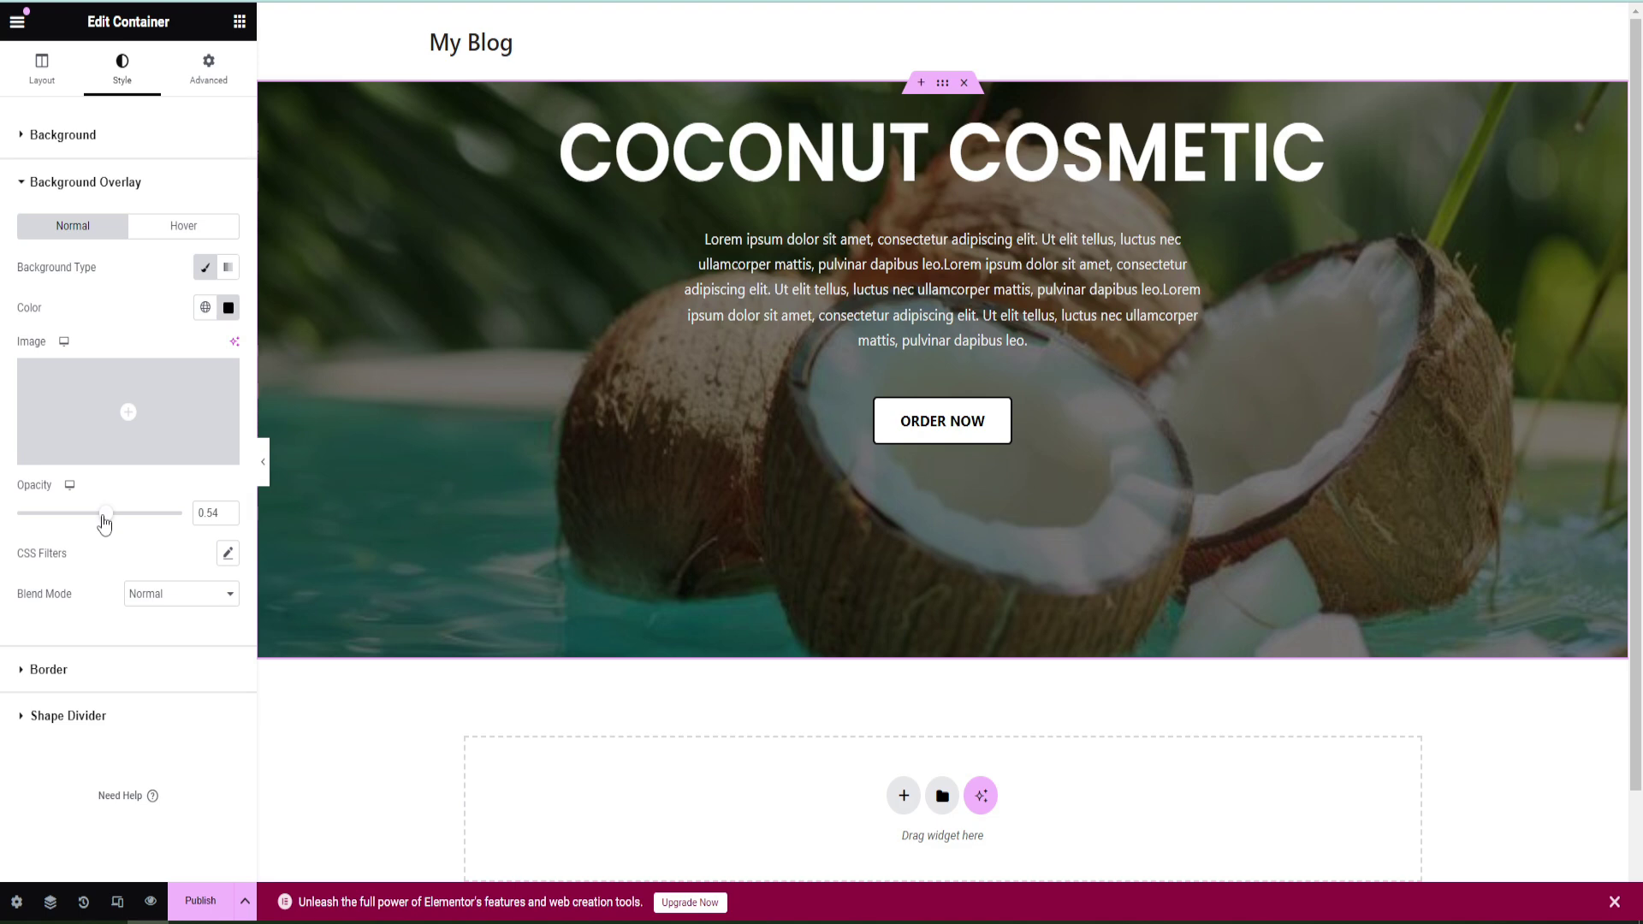
Center the outer banner container's items along both axes and set the inner container's column and row gaps to 0 px
click(37, 96)
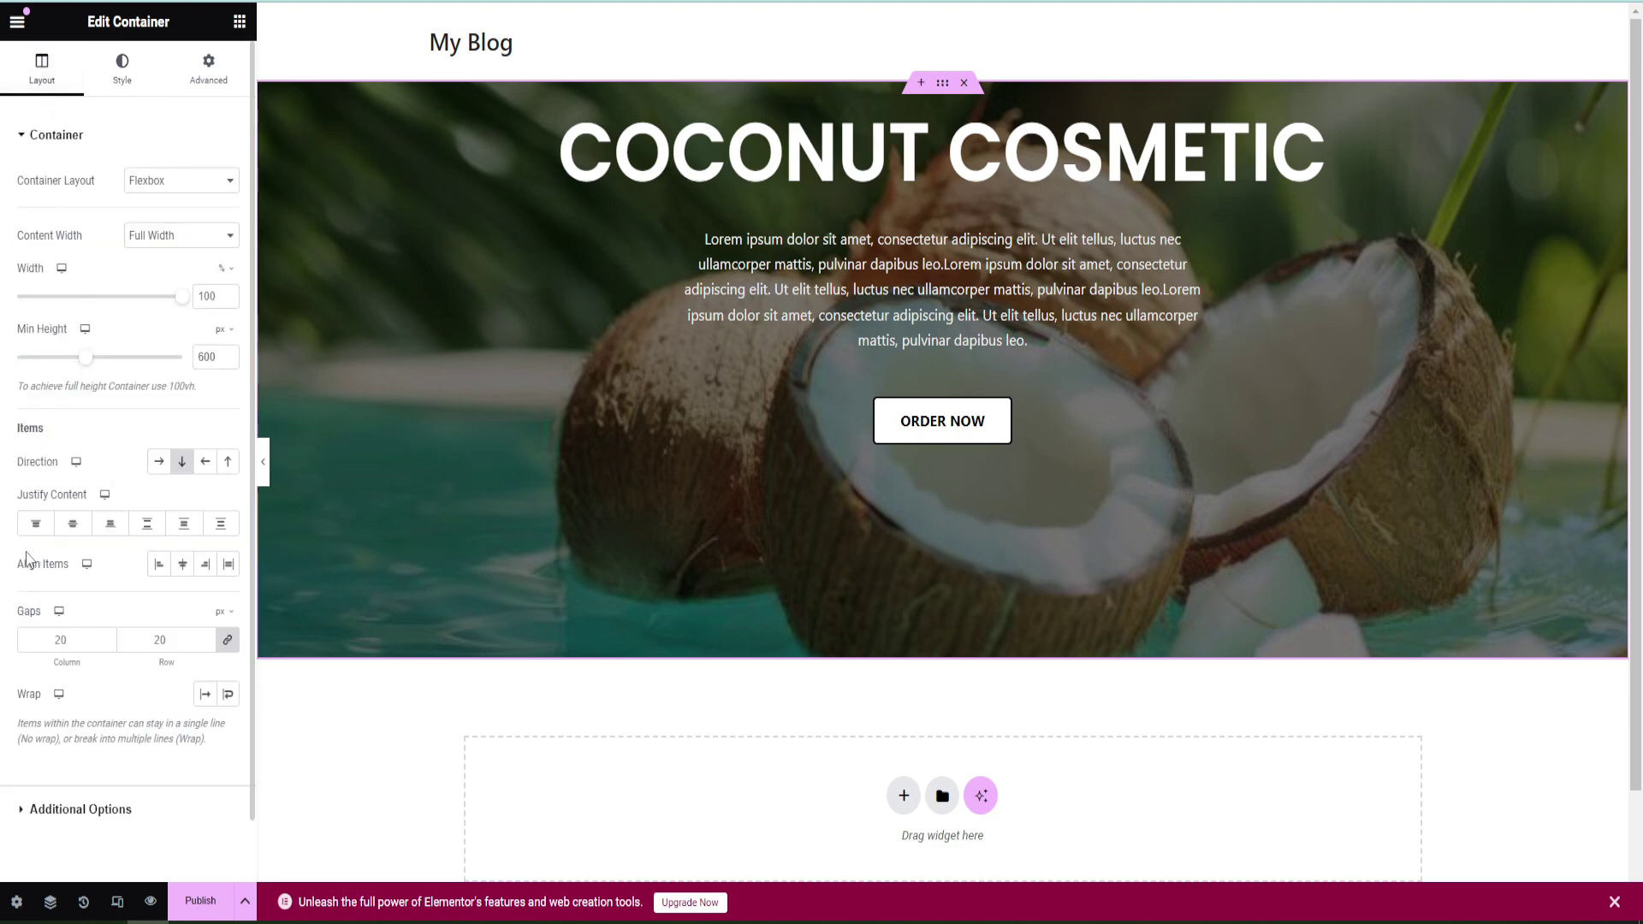
click(73, 529)
click(183, 570)
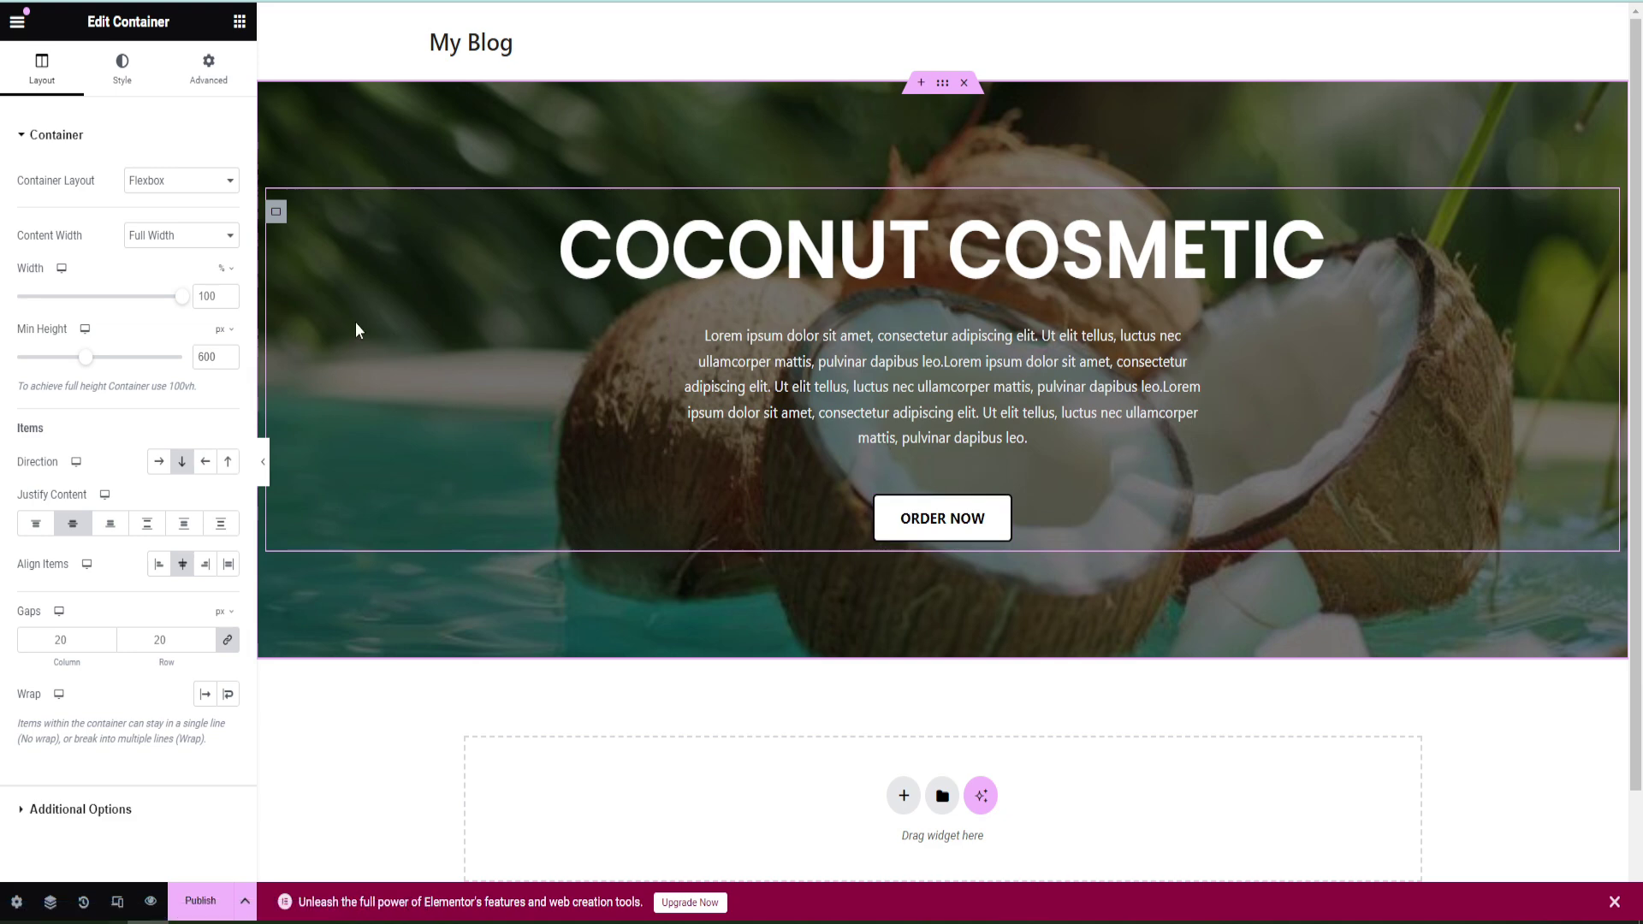
click(277, 214)
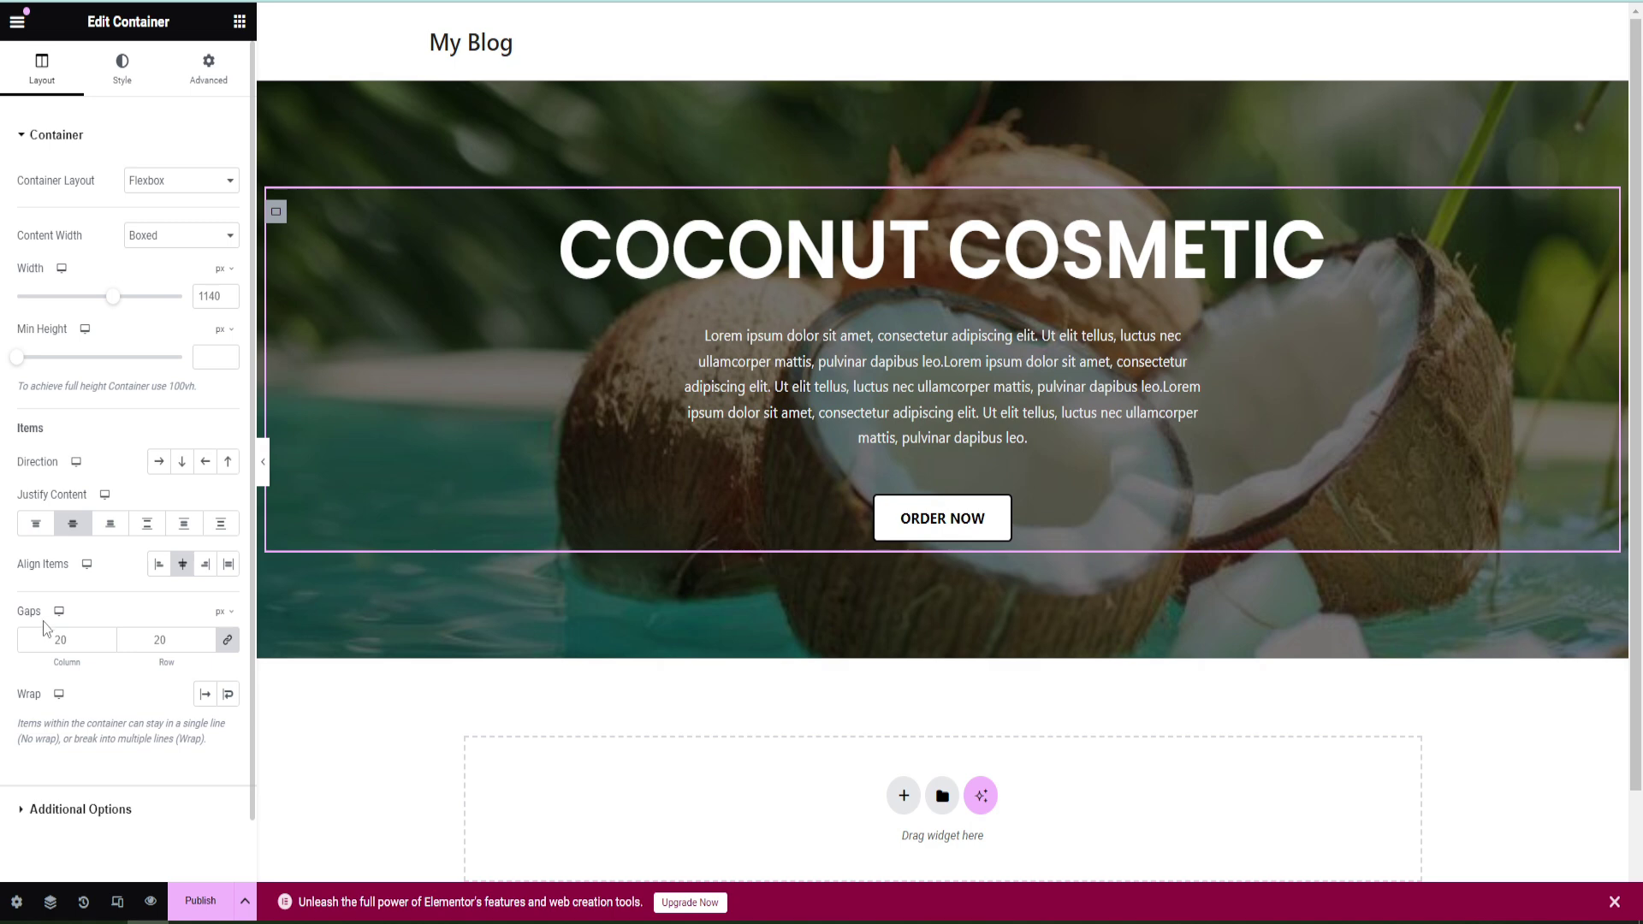
click(207, 645)
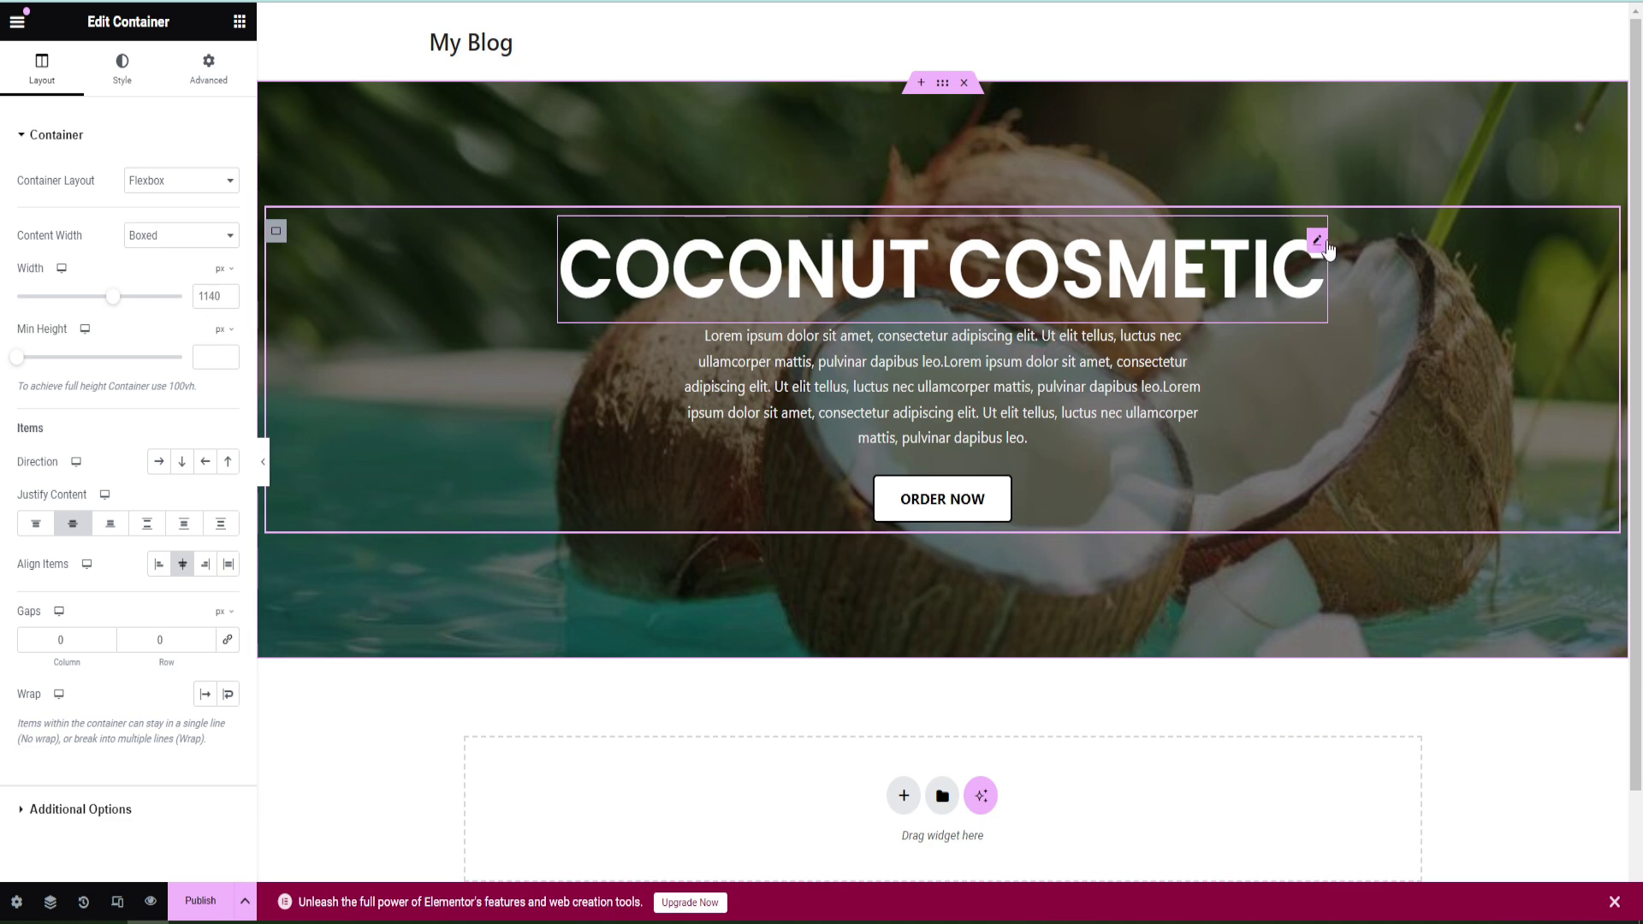
Apply the Bounce entrance animation to the COCONUT COSMETIC heading through its motion effects
click(1318, 240)
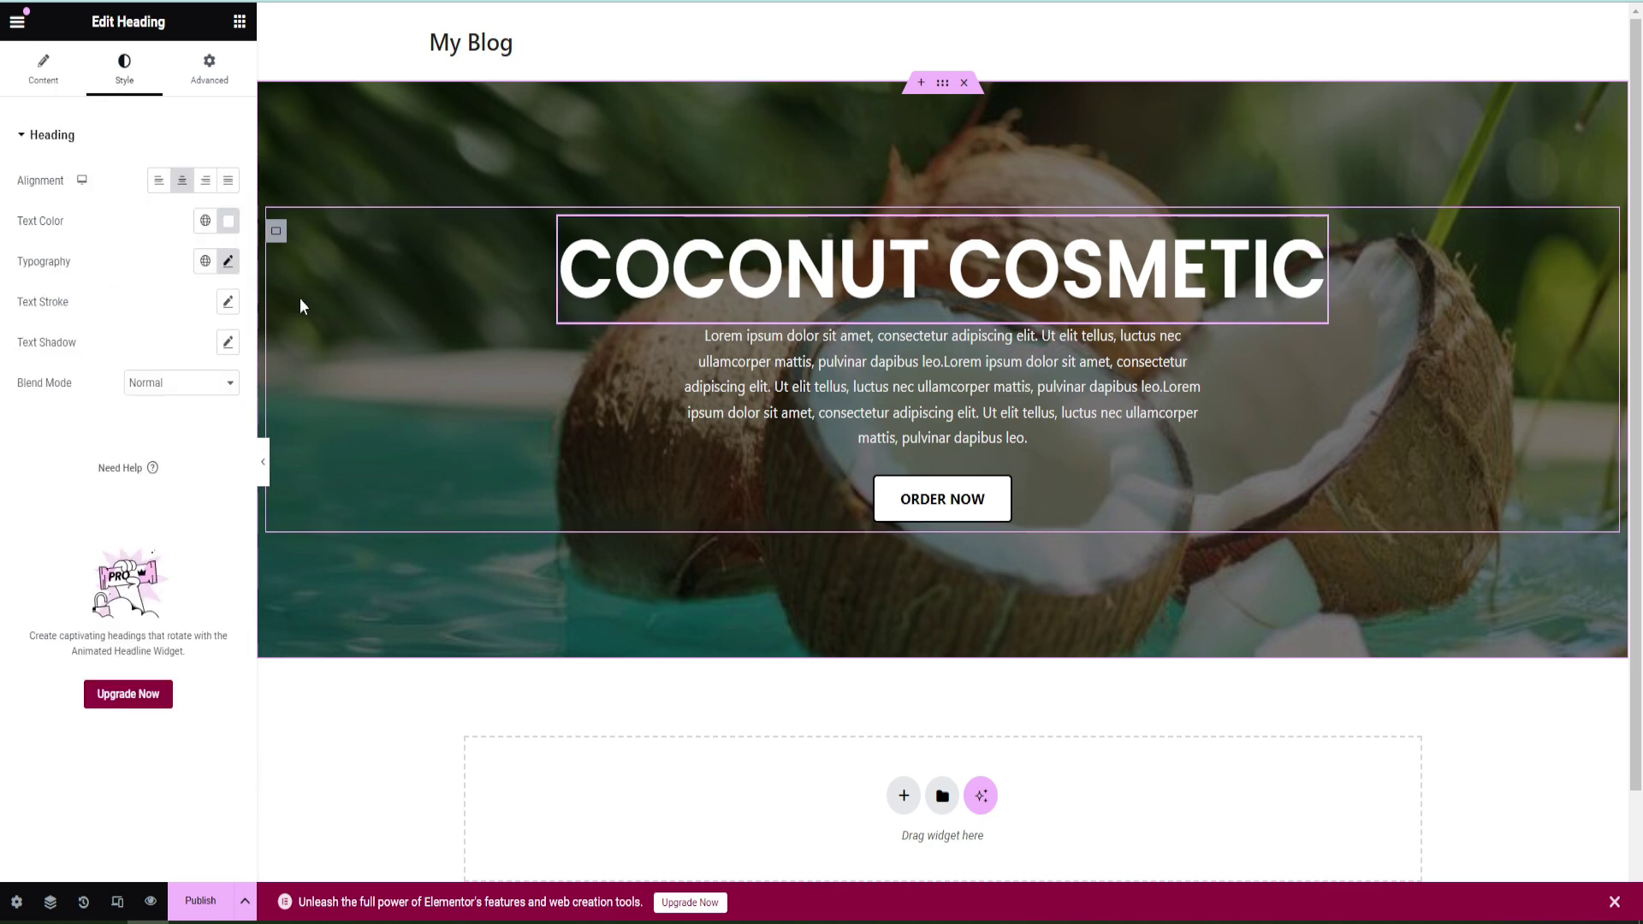
click(202, 83)
scroll(137, 574, down, 3)
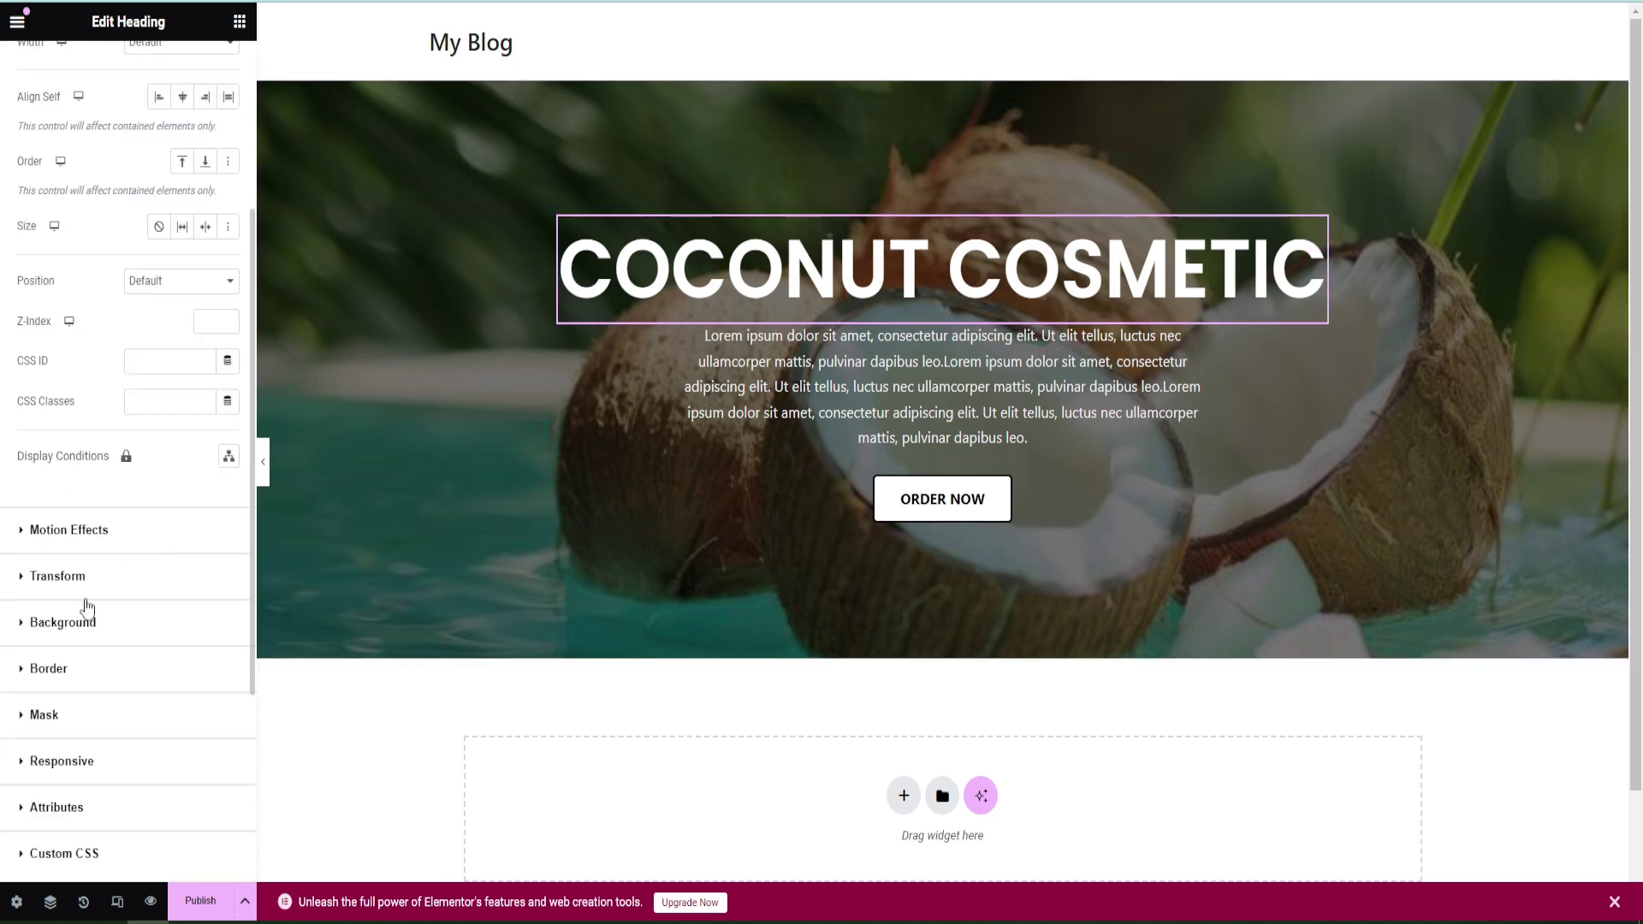
click(53, 524)
click(44, 414)
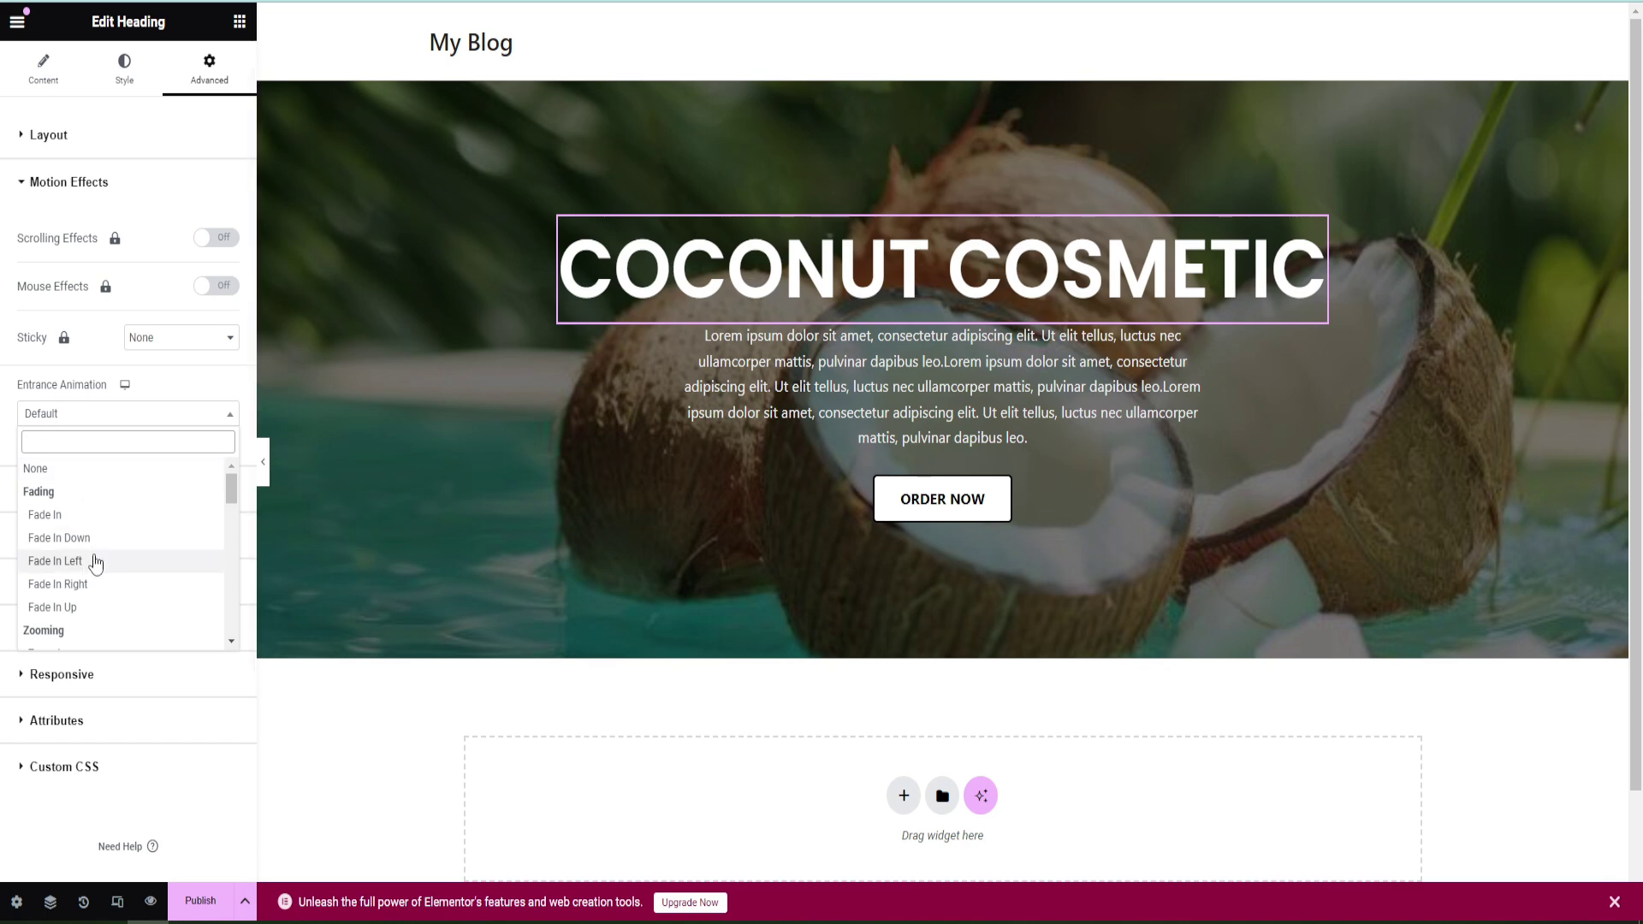
scroll(101, 591, down, 5)
scroll(103, 620, down, 3)
scroll(101, 623, up, 3)
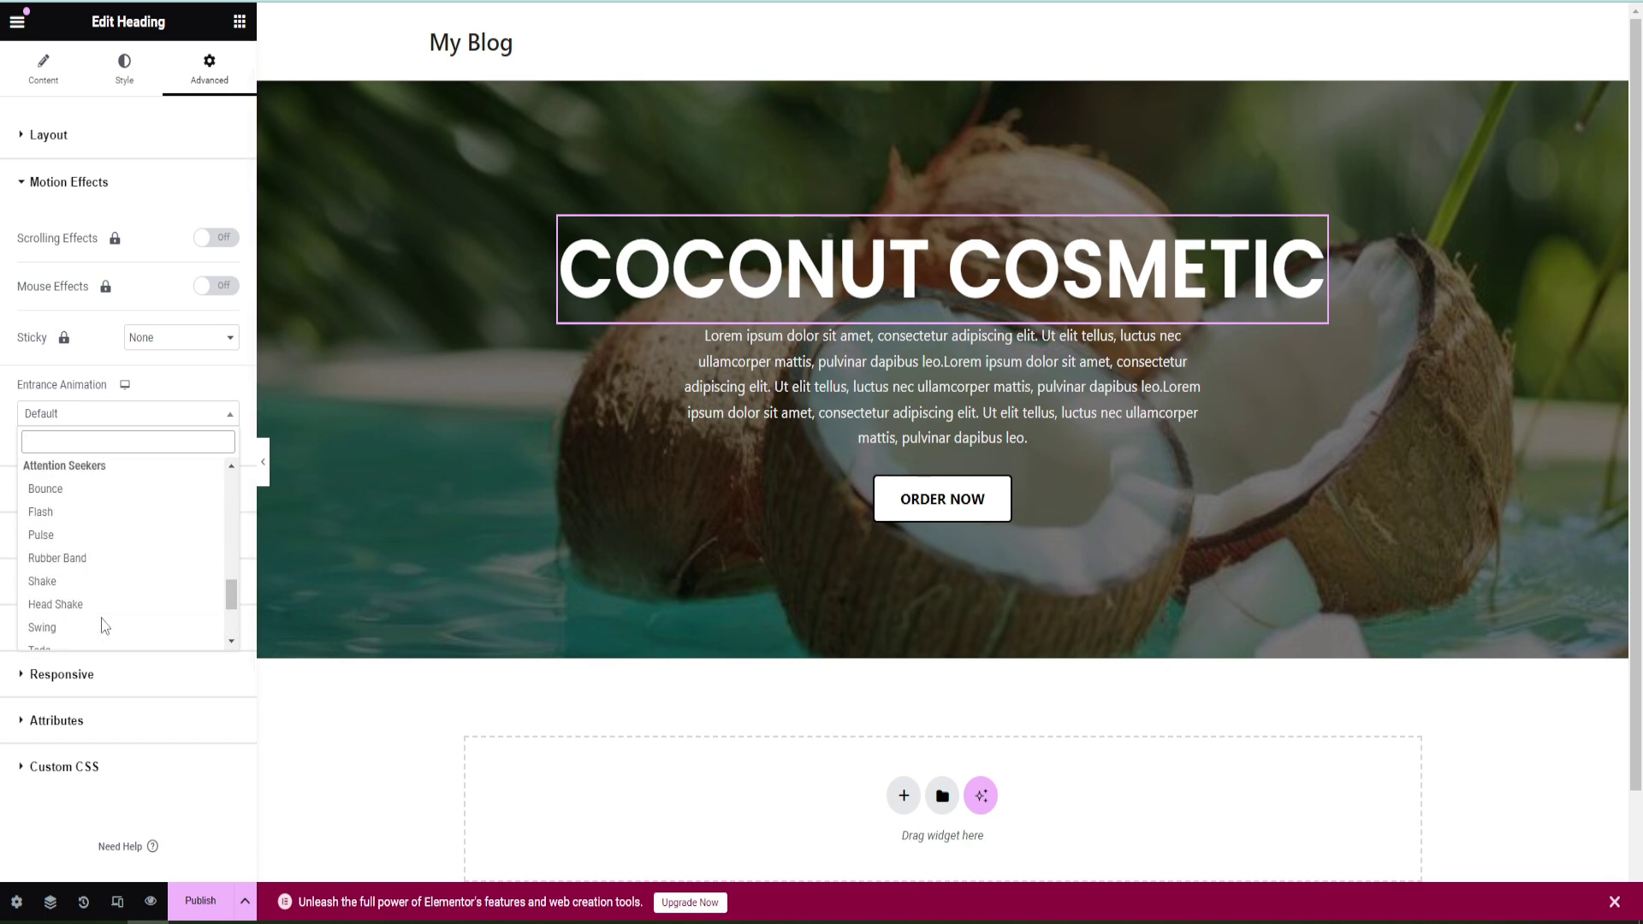
scroll(146, 549, down, 3)
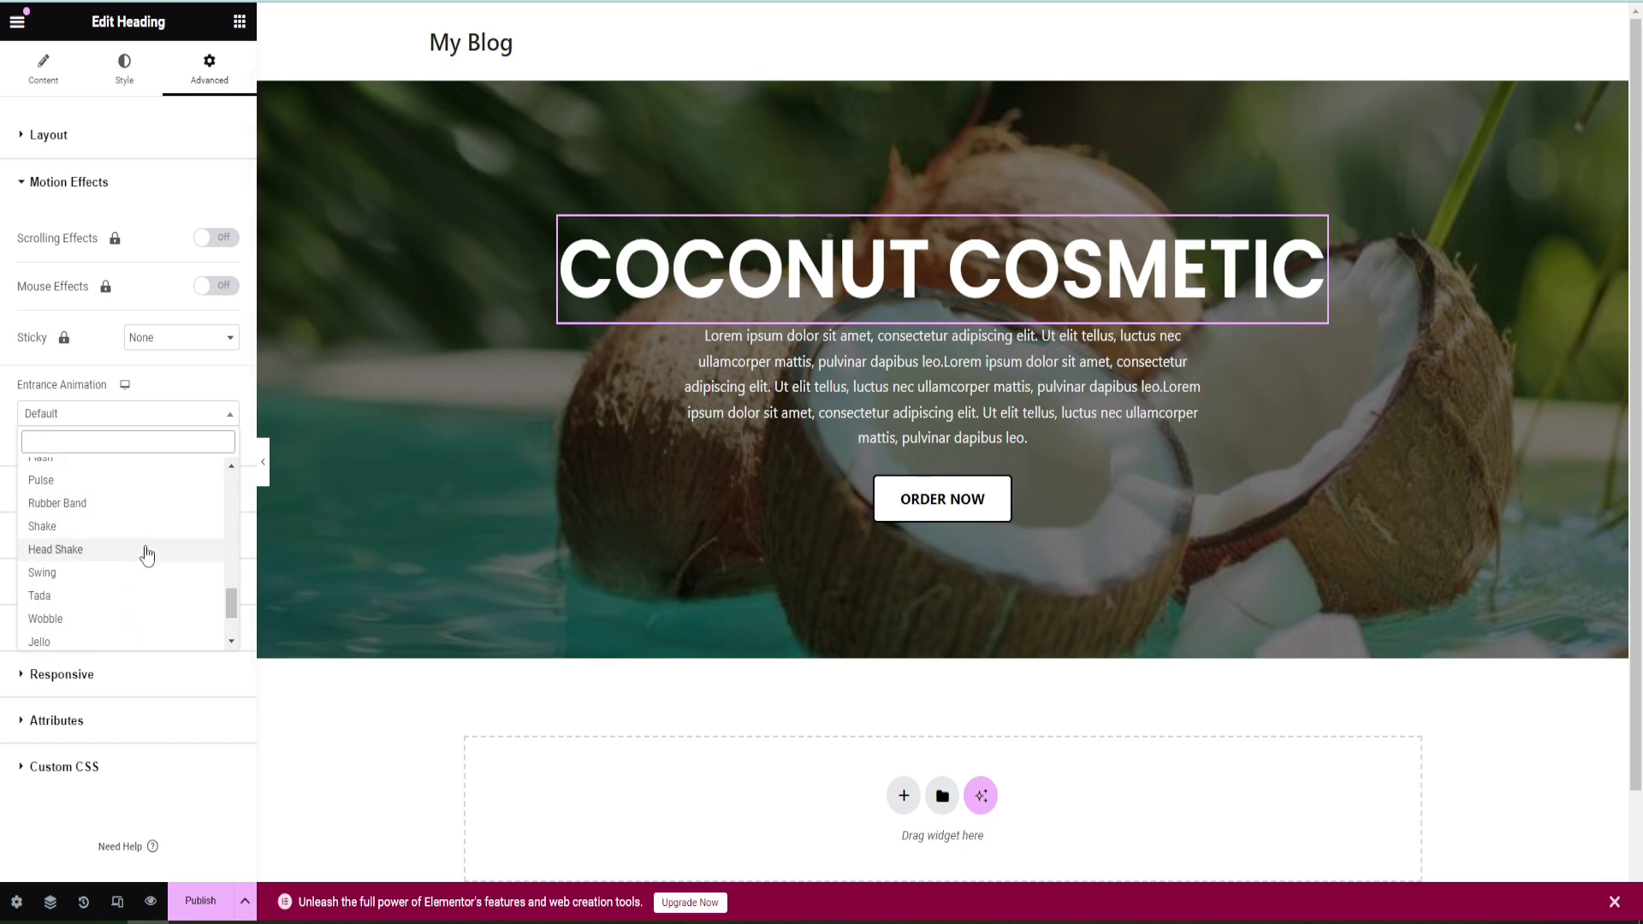
scroll(128, 552, up, 3)
click(62, 535)
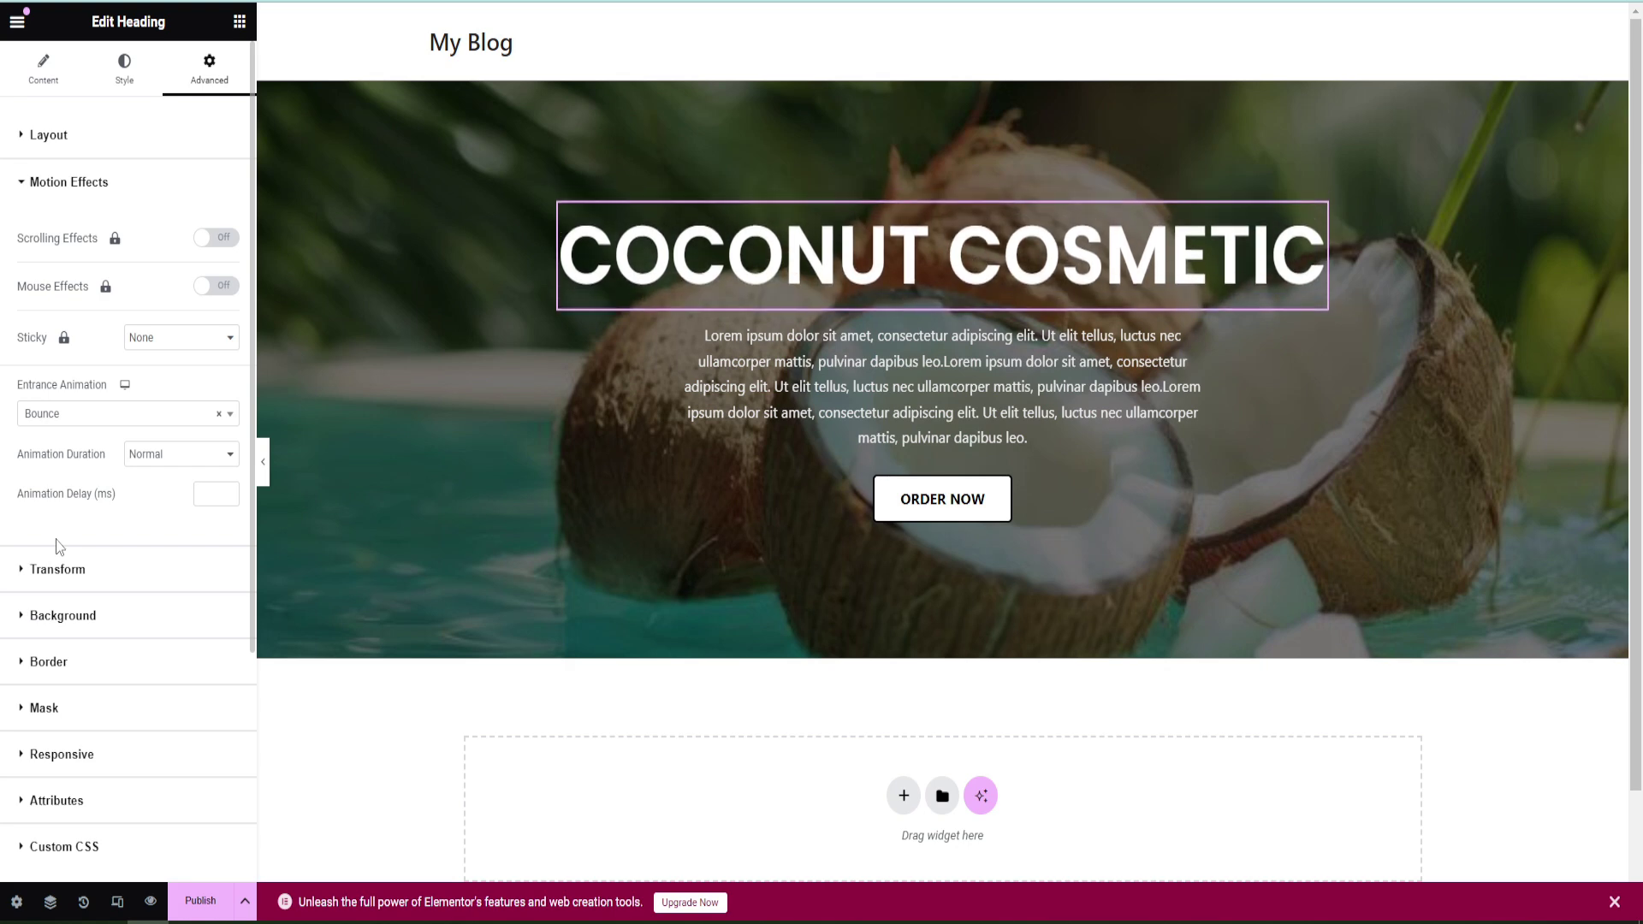
Try the Rubber Band, Wobble, Flash and Swing entrance animations on the heading
click(67, 420)
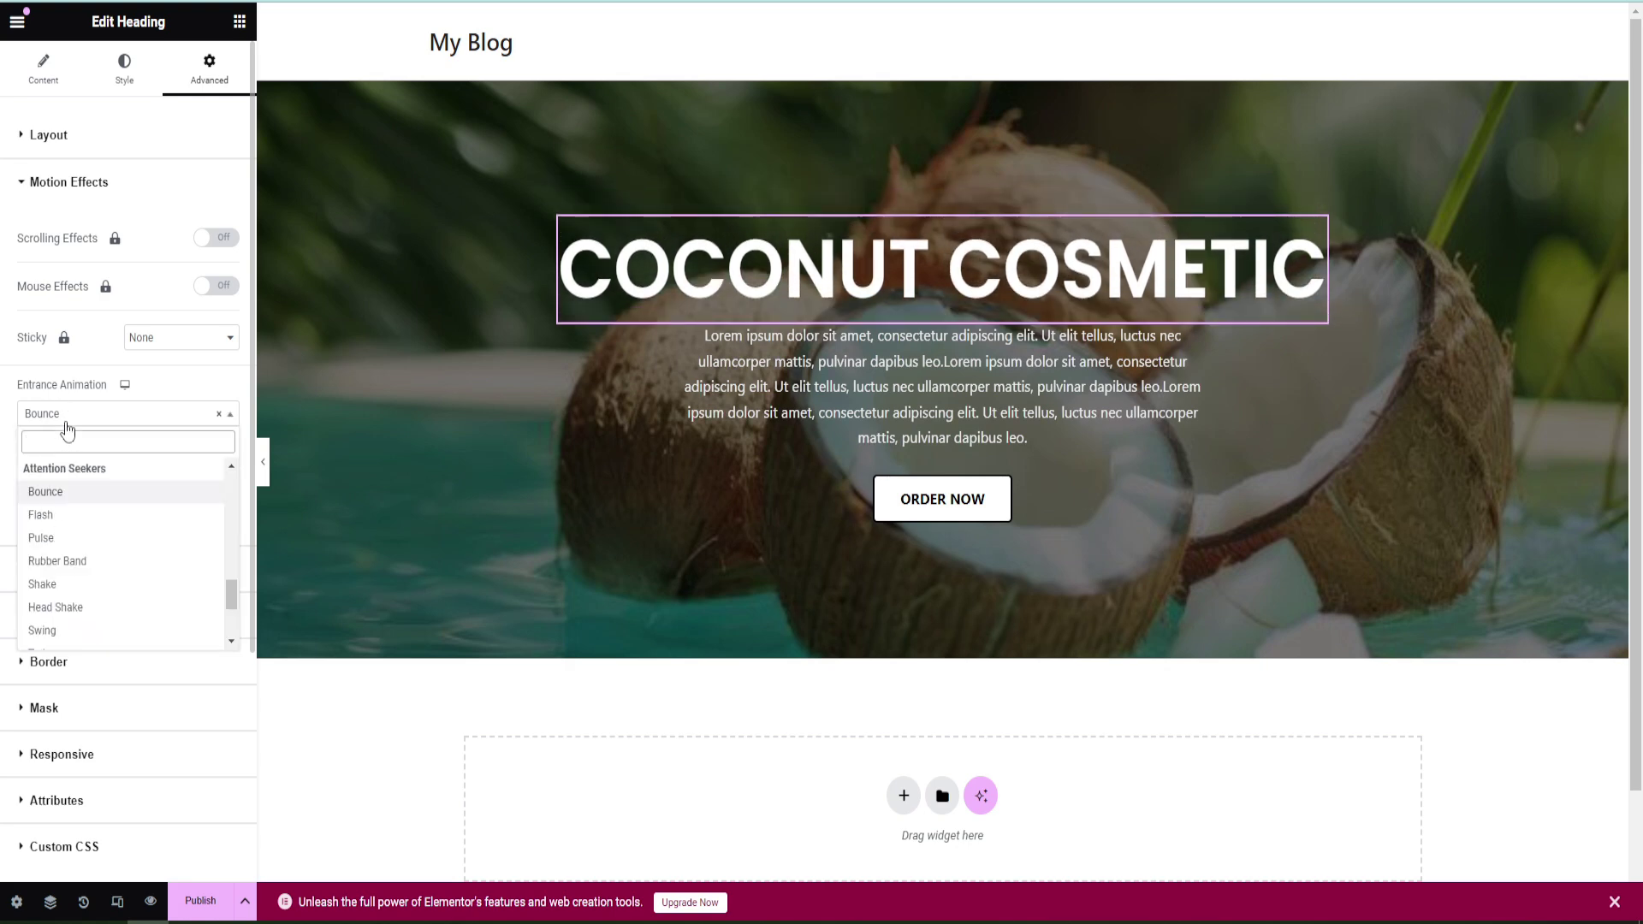
click(72, 565)
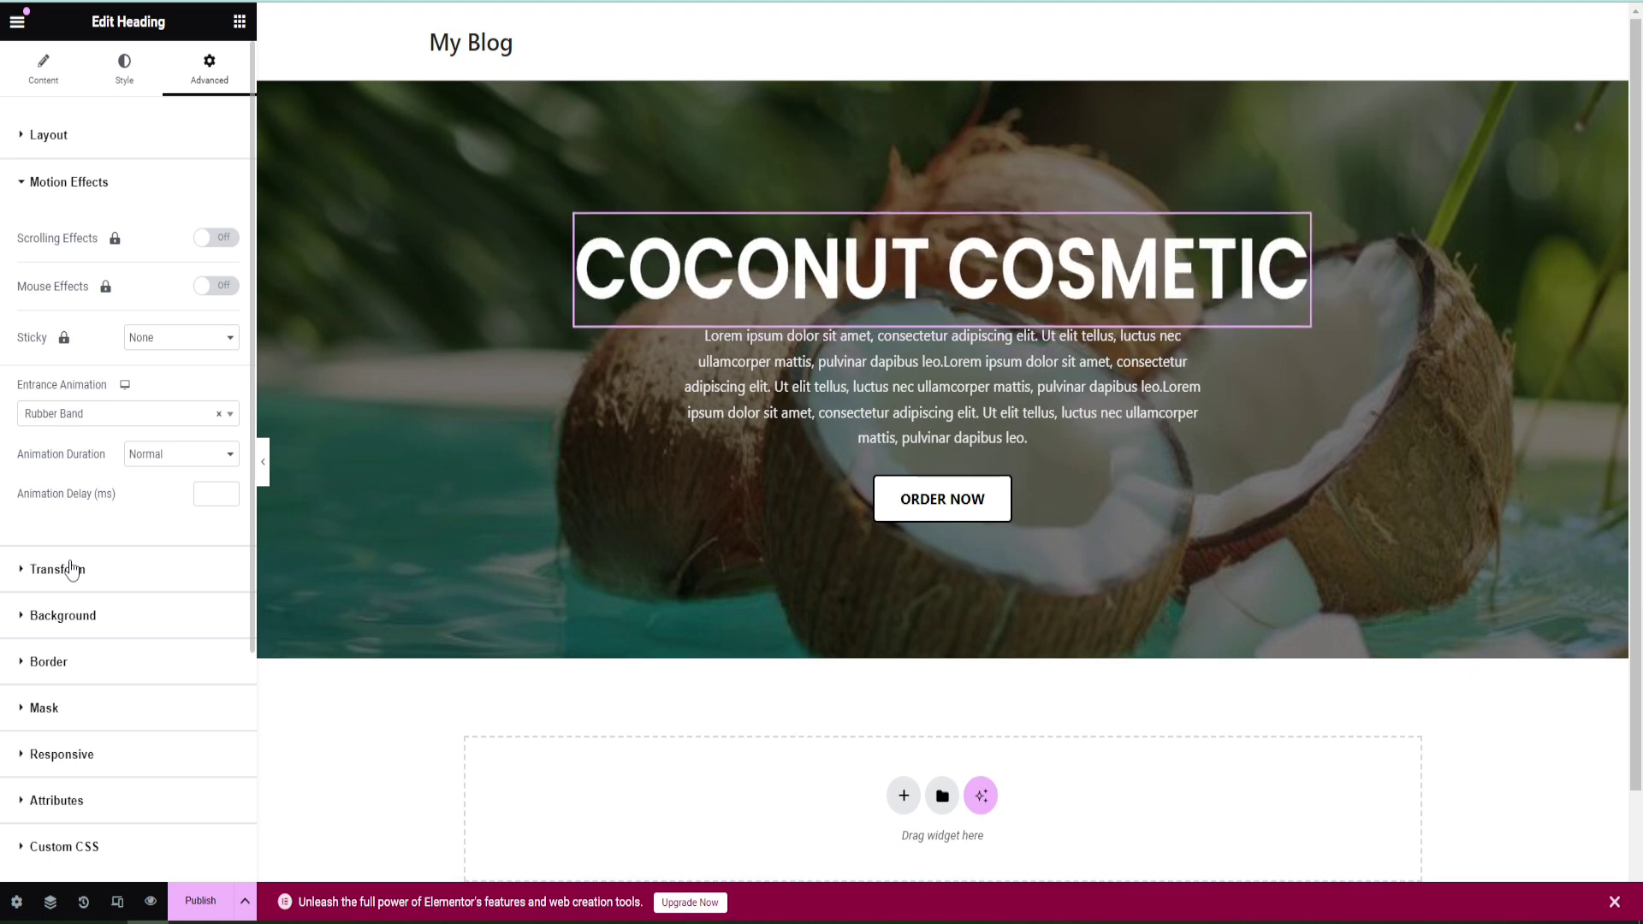
click(66, 414)
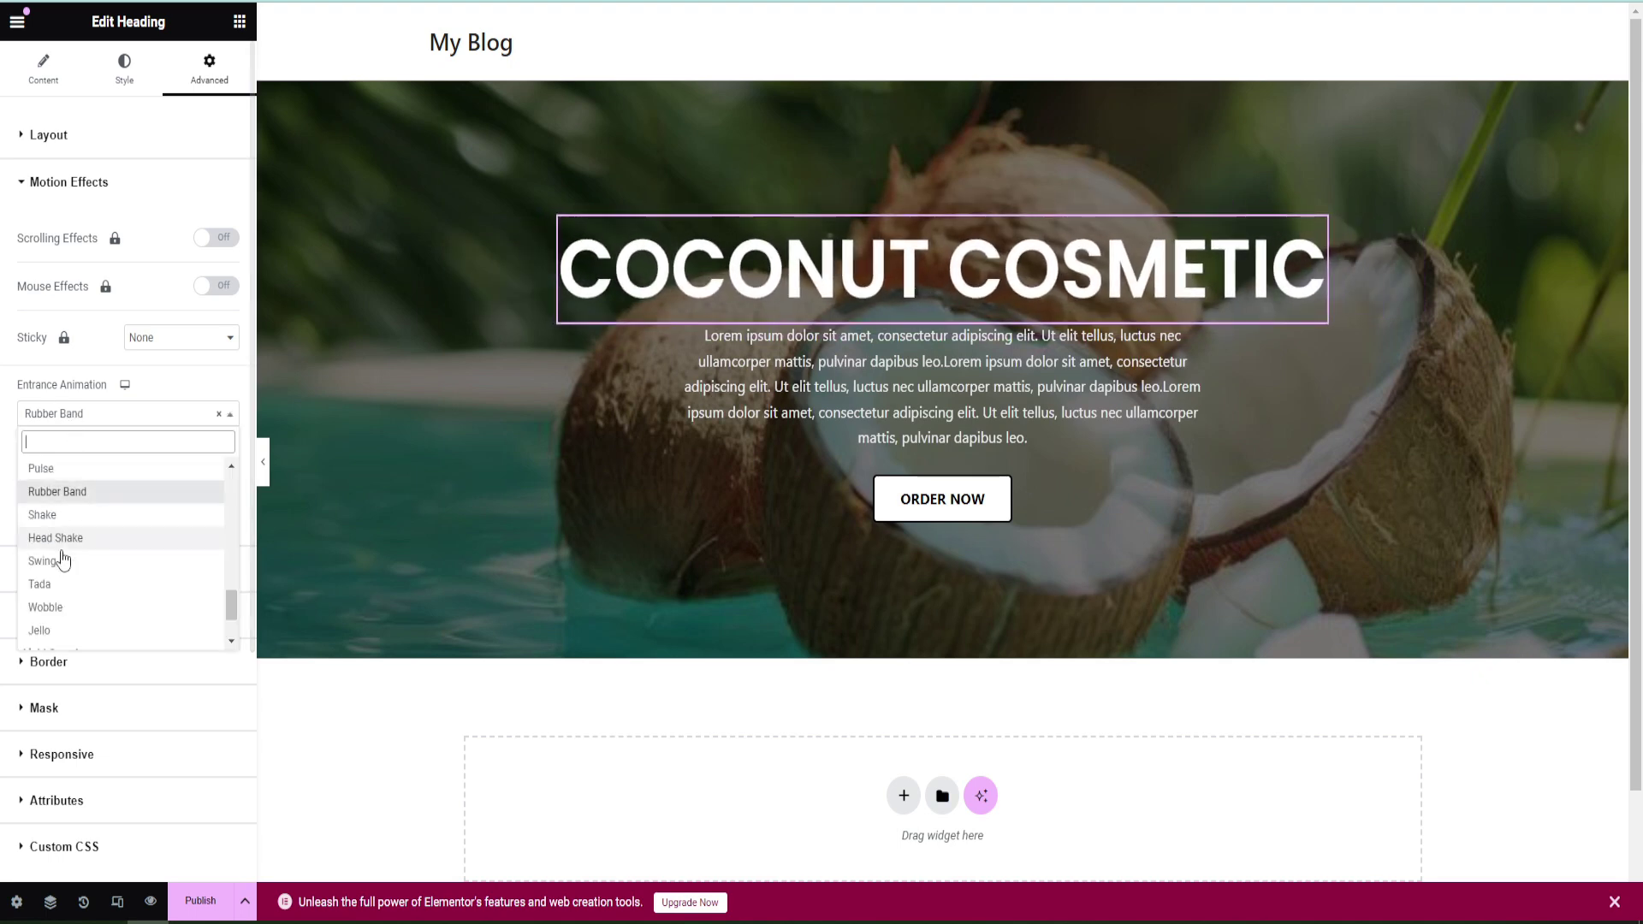
click(46, 608)
click(120, 414)
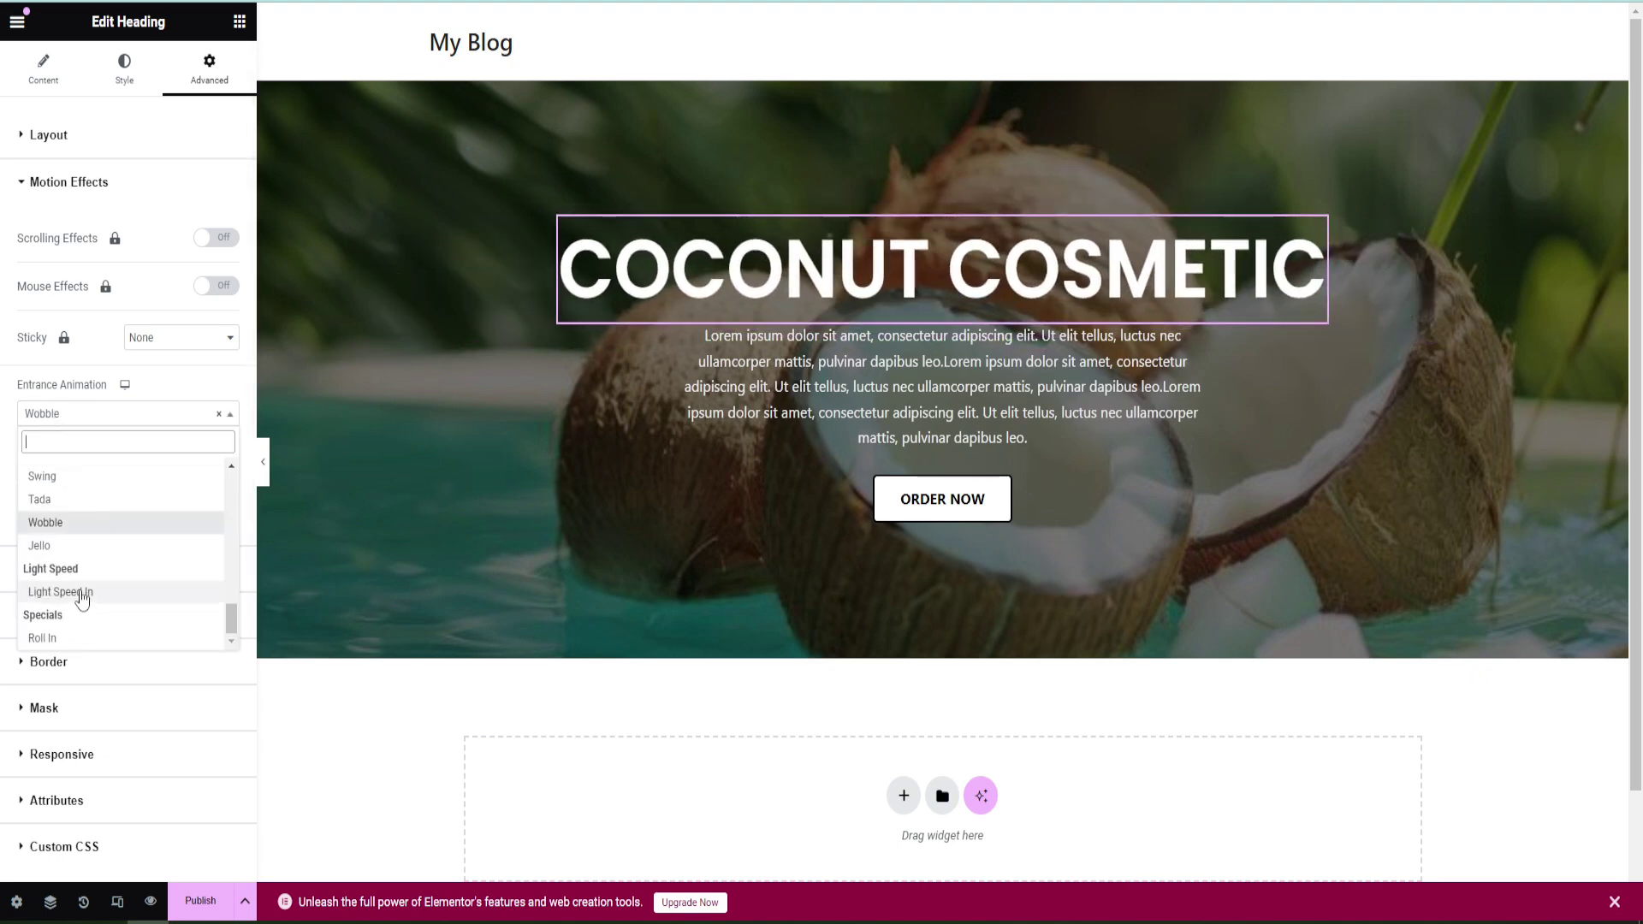
scroll(85, 618, up, 3)
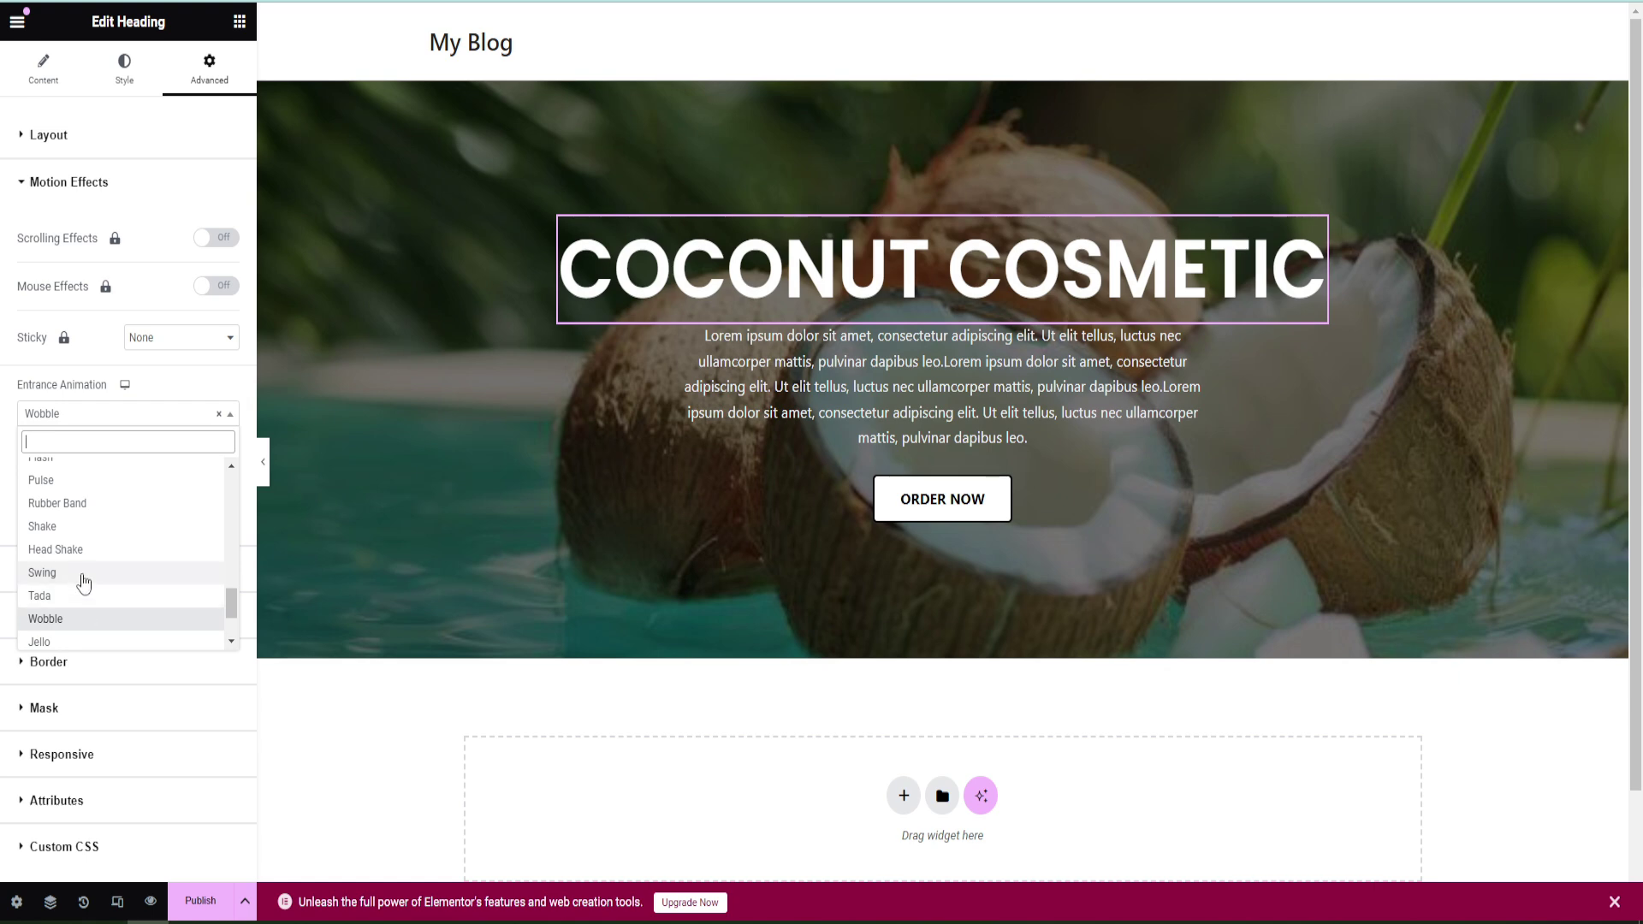
scroll(86, 580, up, 5)
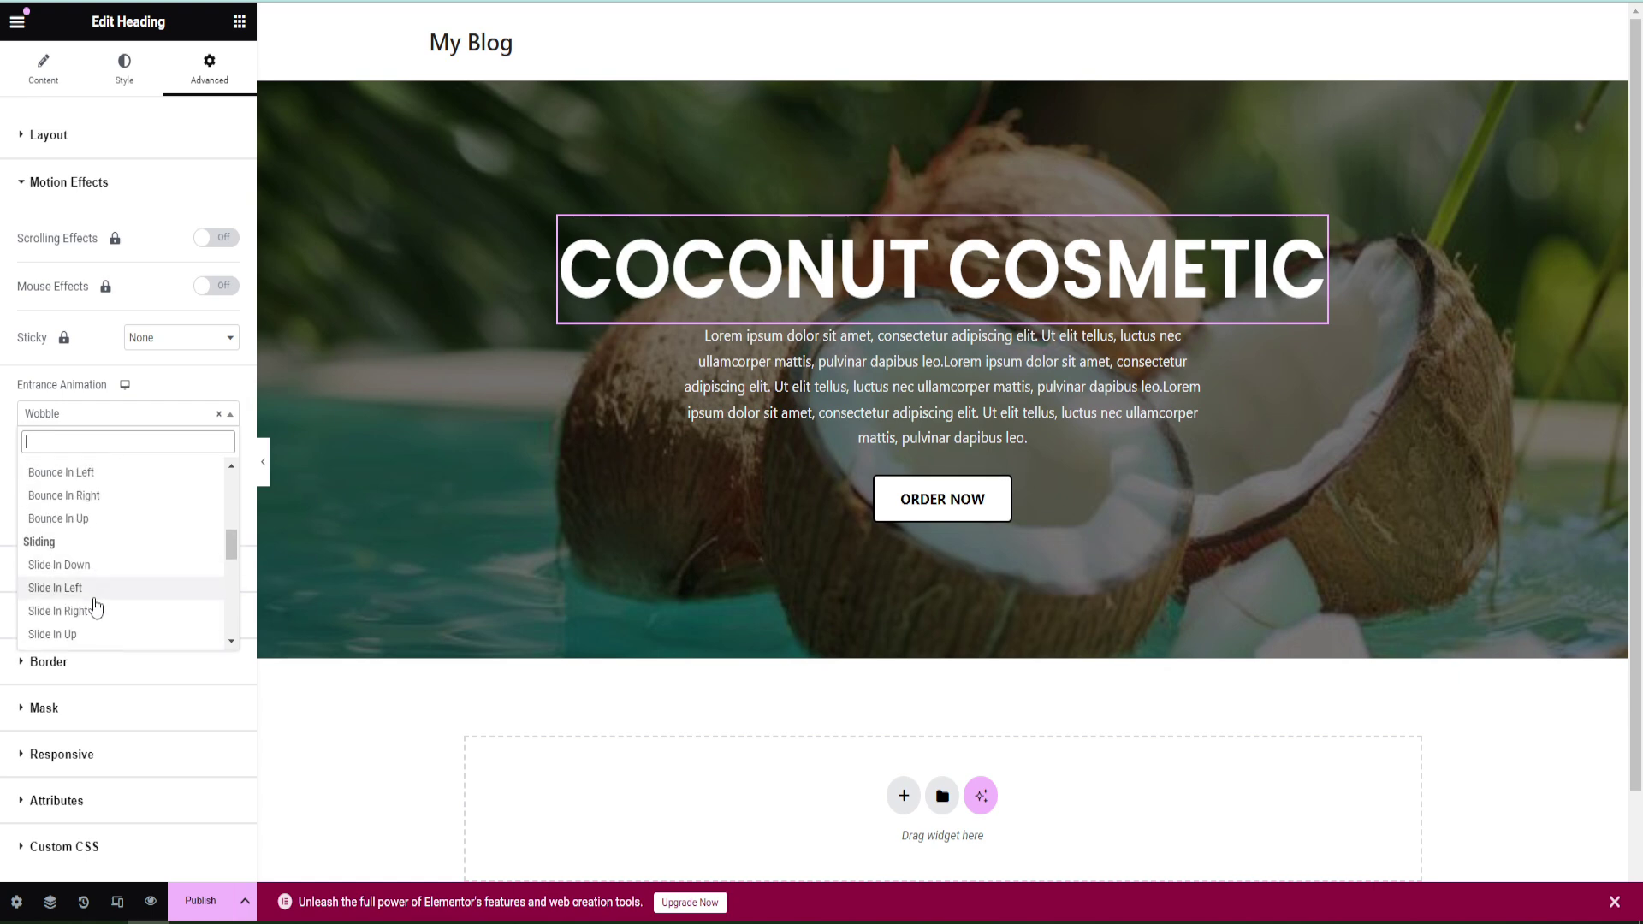
scroll(93, 608, down, 4)
click(73, 570)
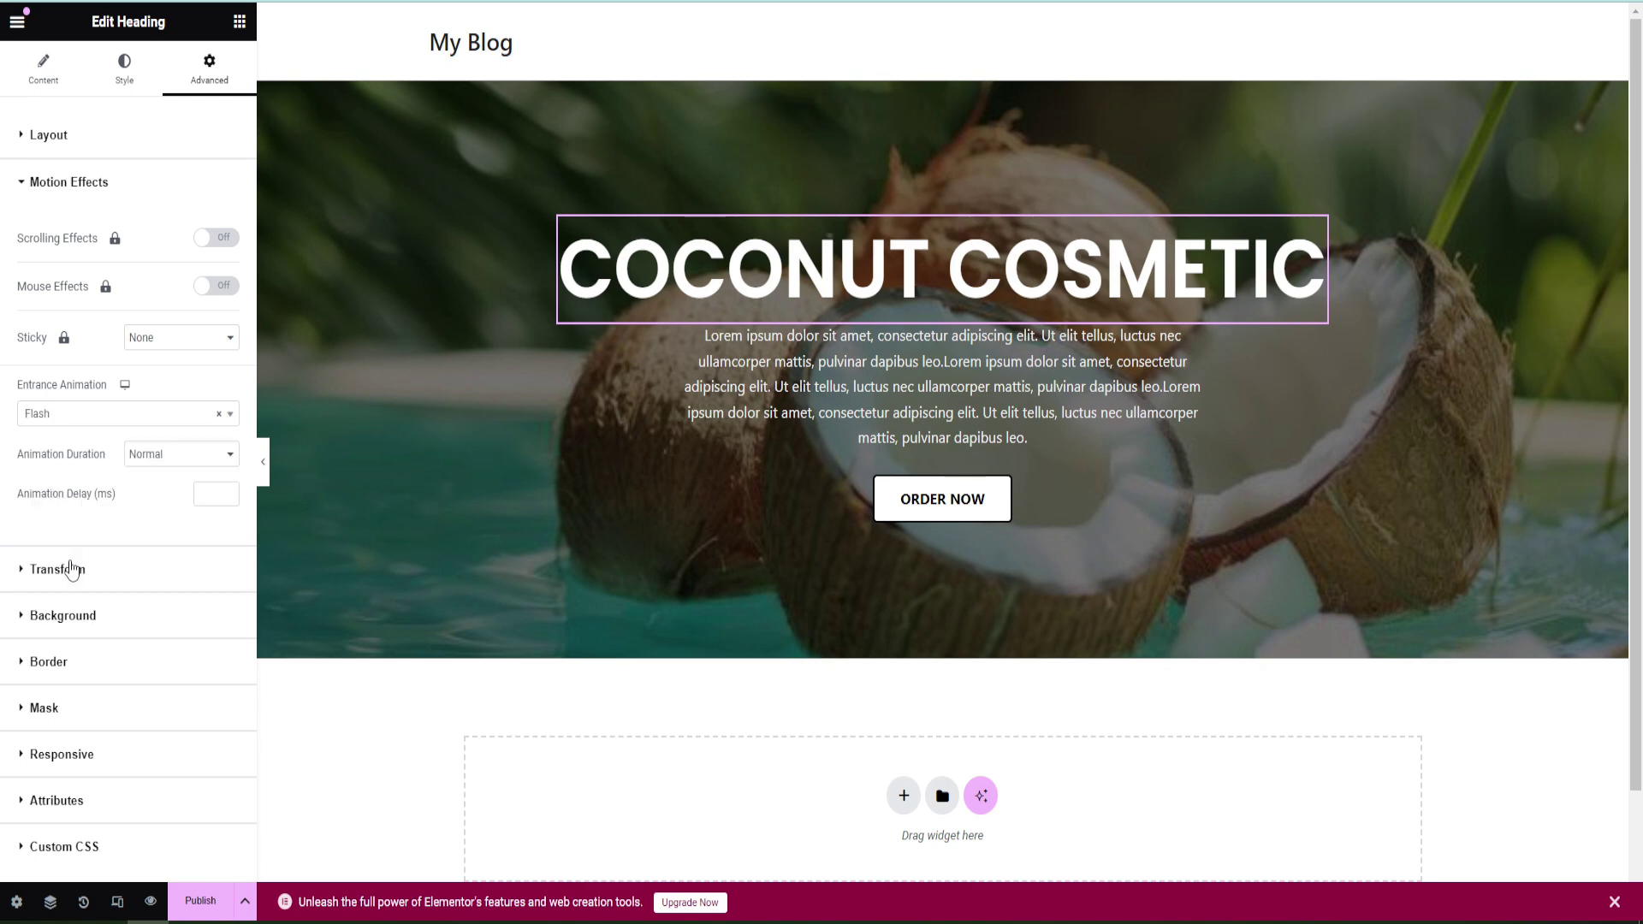
click(57, 417)
scroll(99, 590, down, 2)
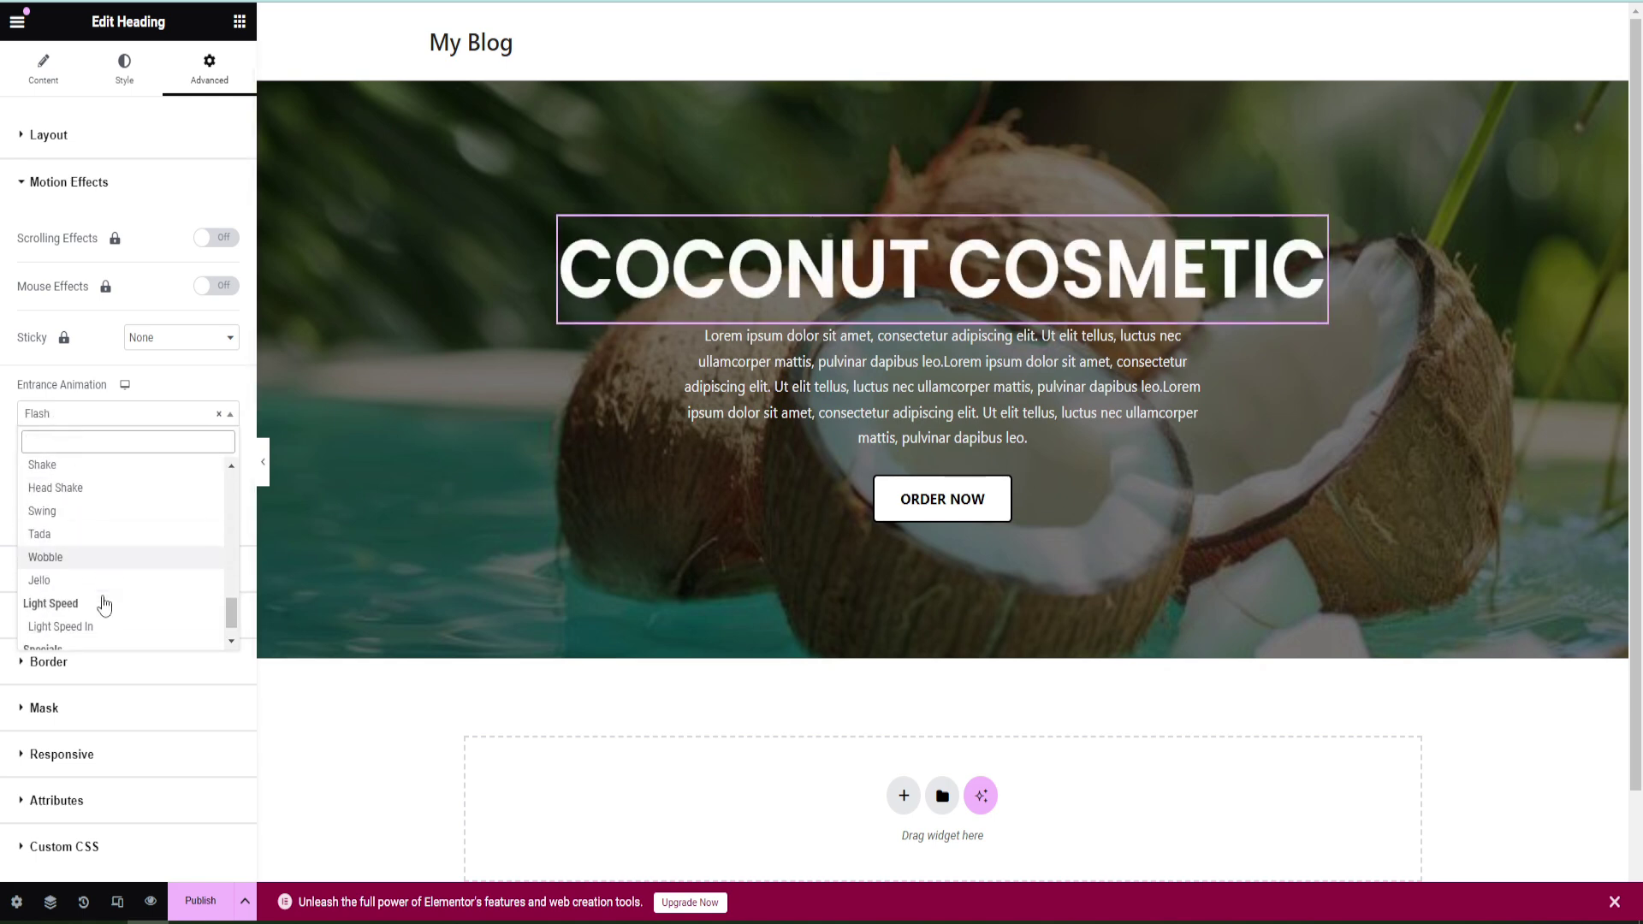
click(73, 511)
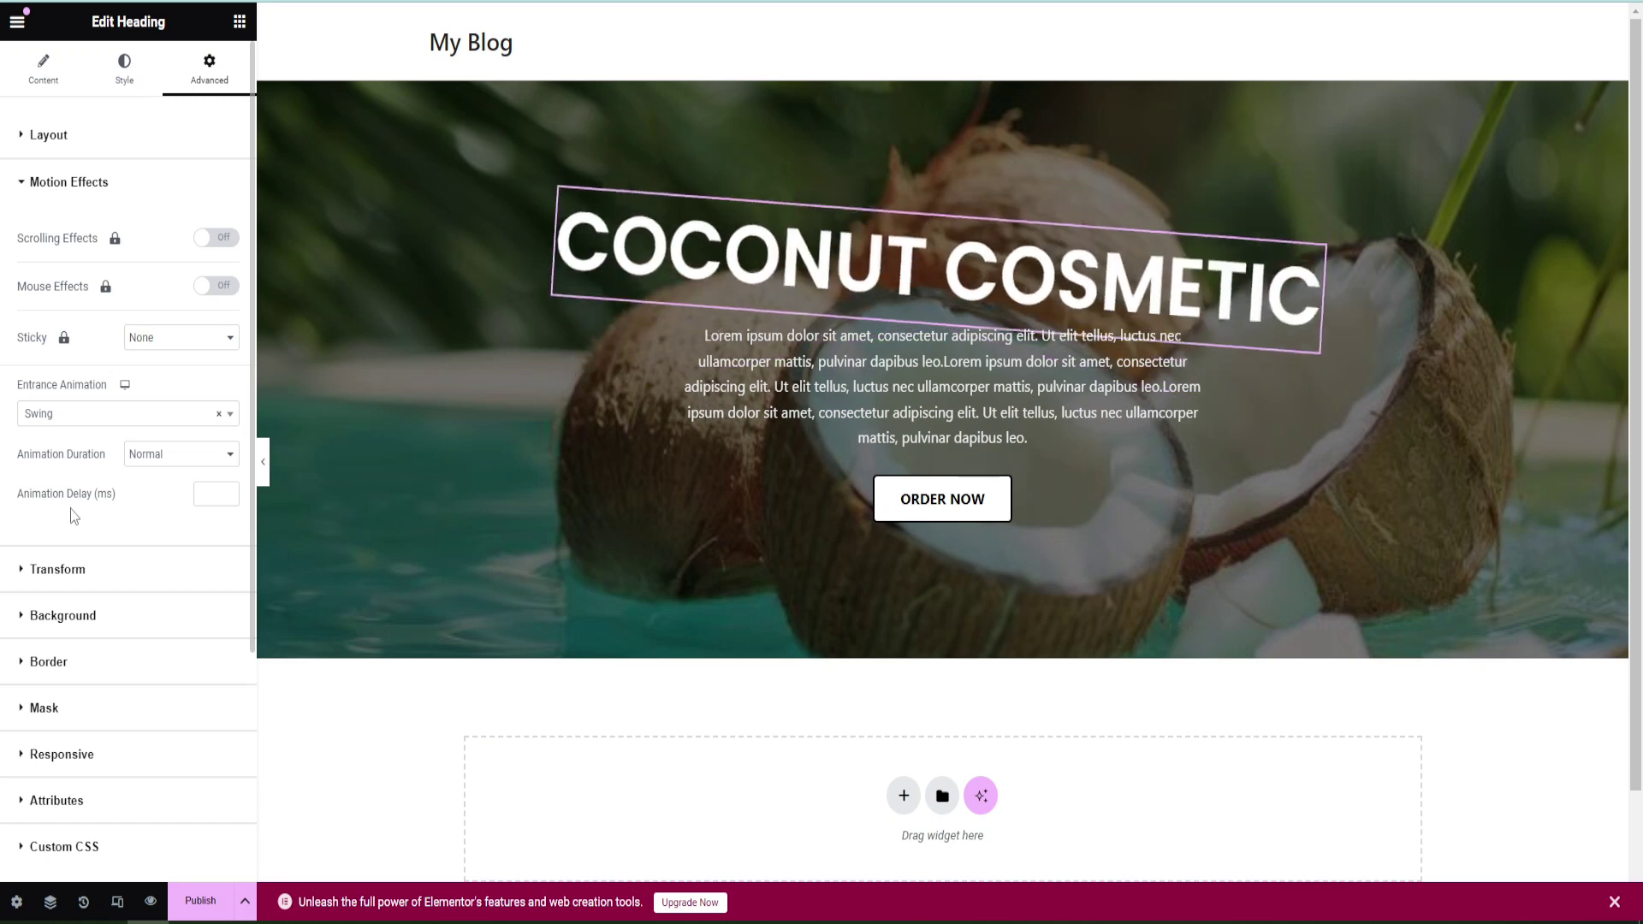
Set the heading's entrance animation to Head Shake
click(71, 419)
scroll(69, 548, up, 2)
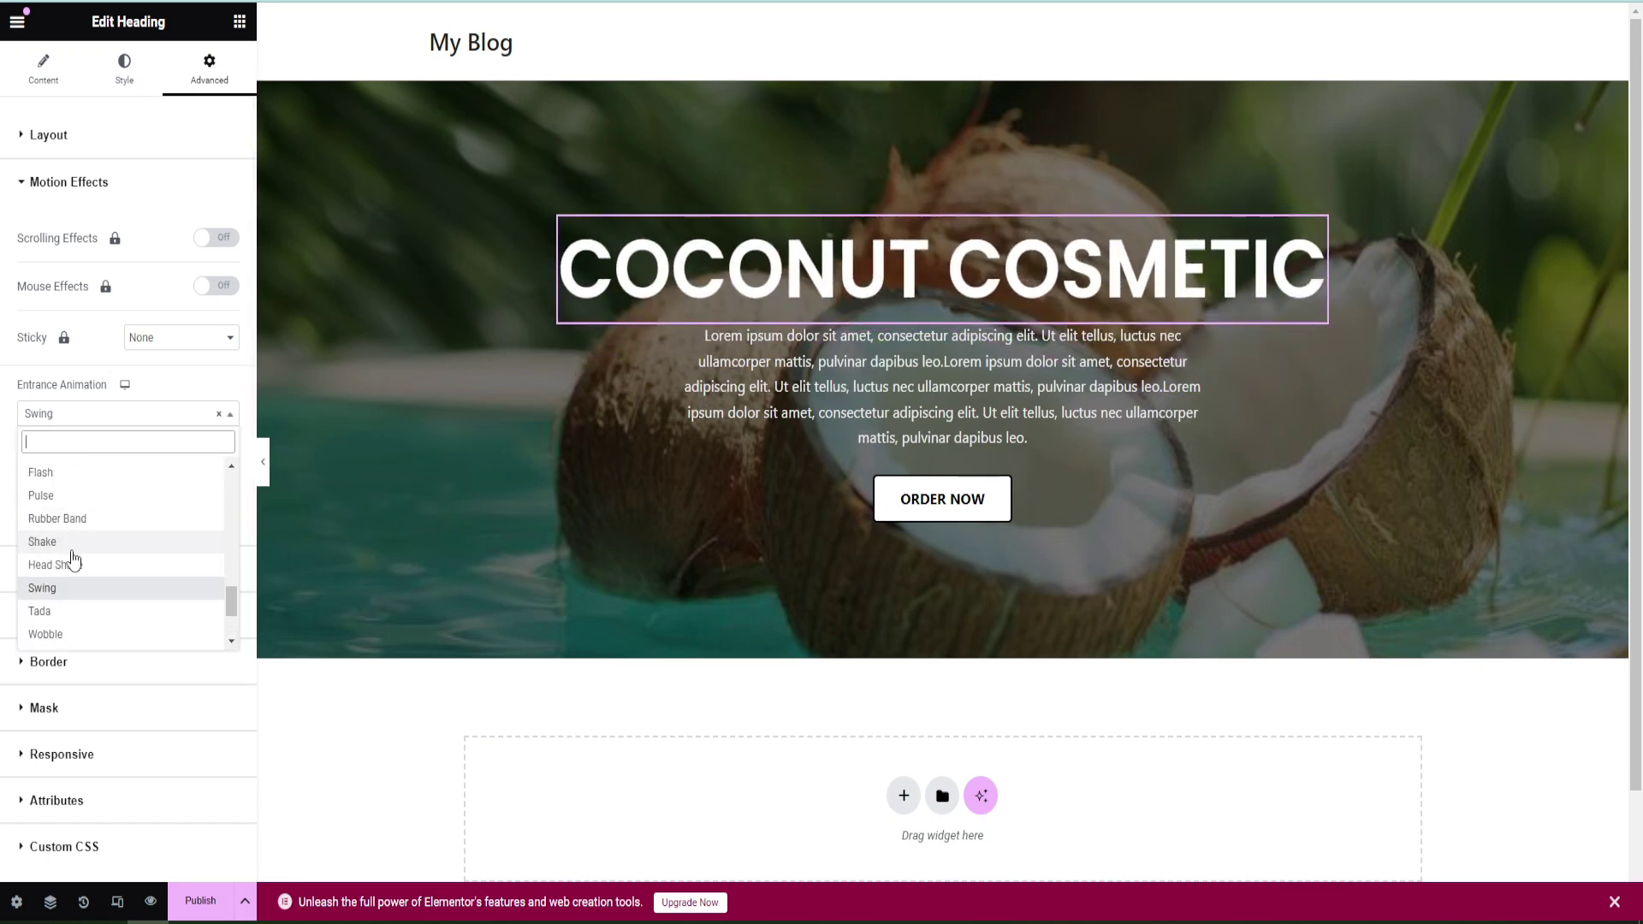
click(74, 567)
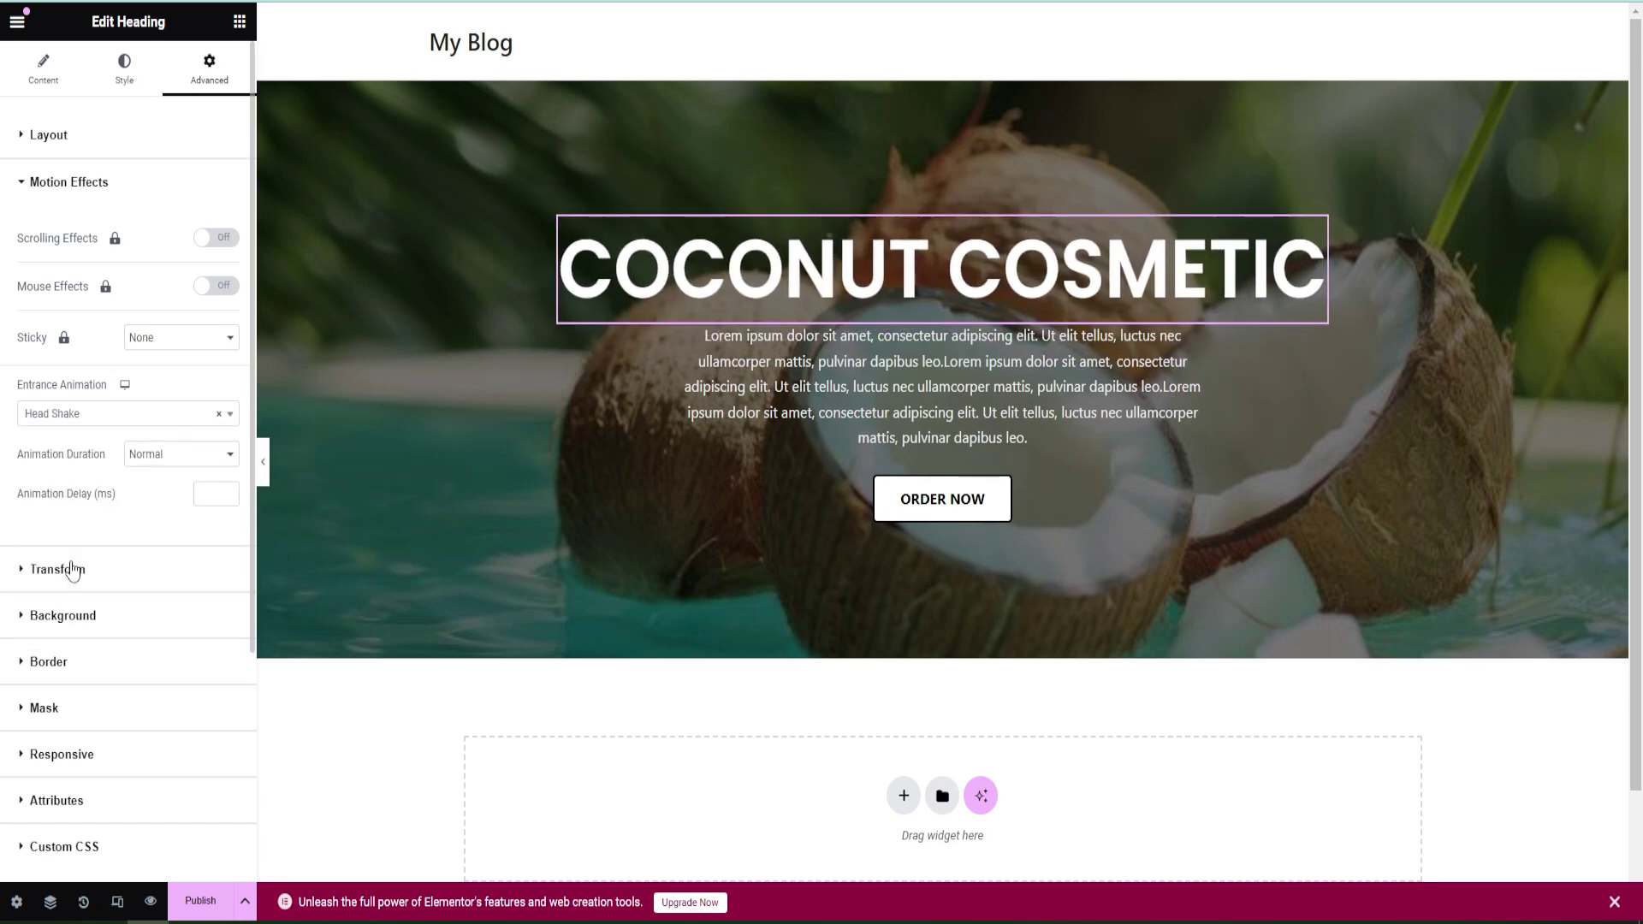
Set the entrance animation of the paragraph under the heading to Fade In Up in its motion effects
click(771, 382)
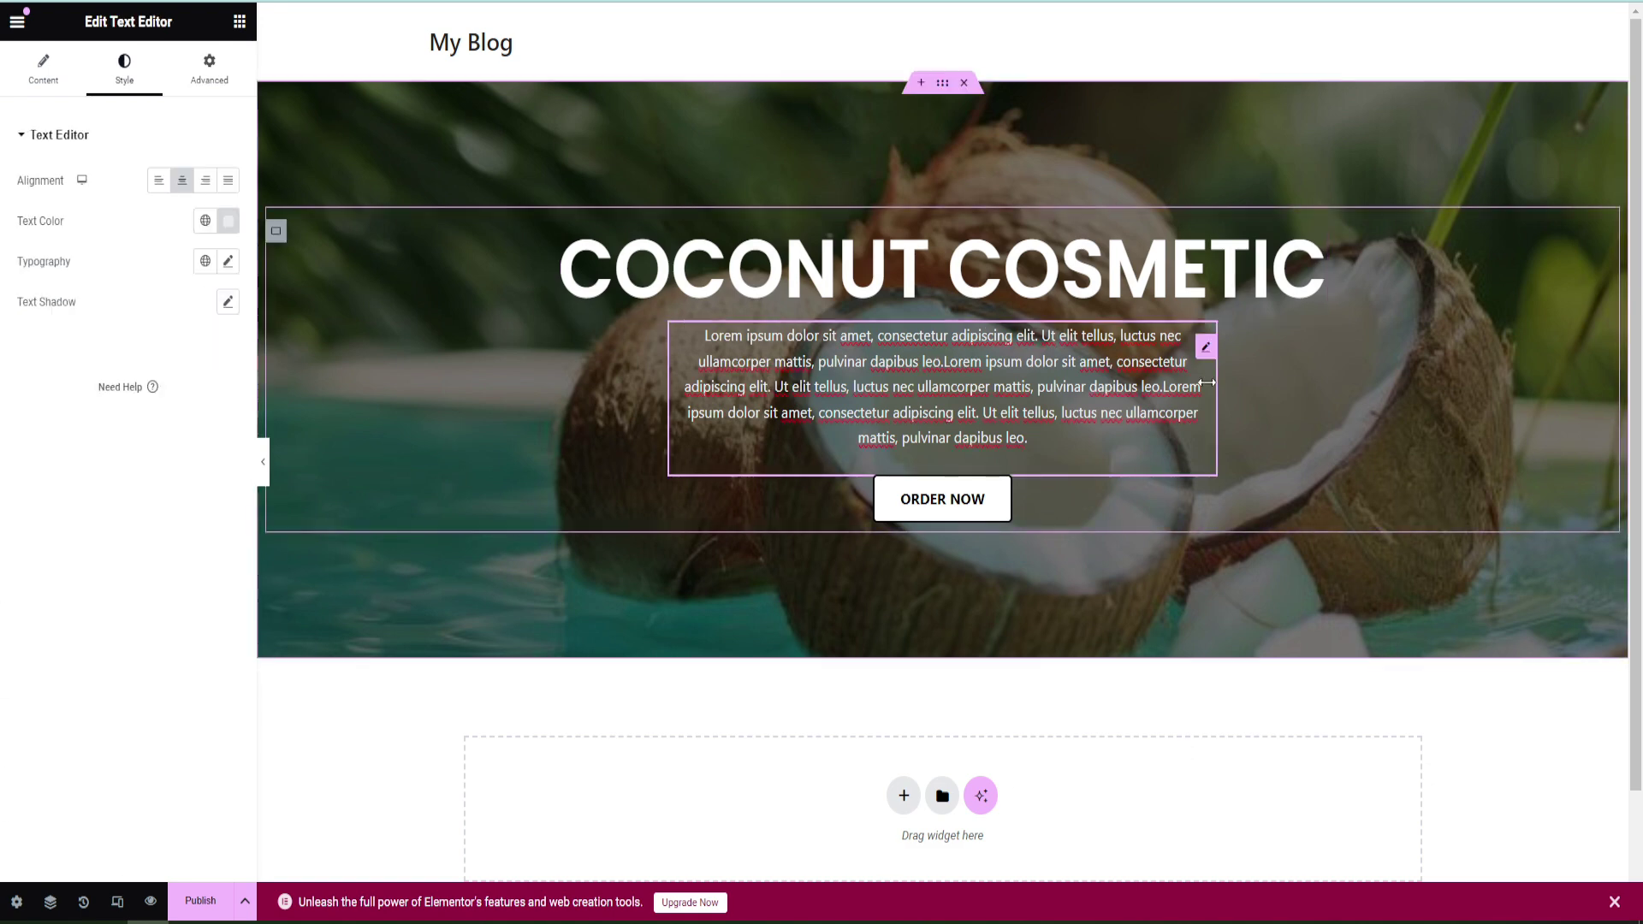
click(211, 68)
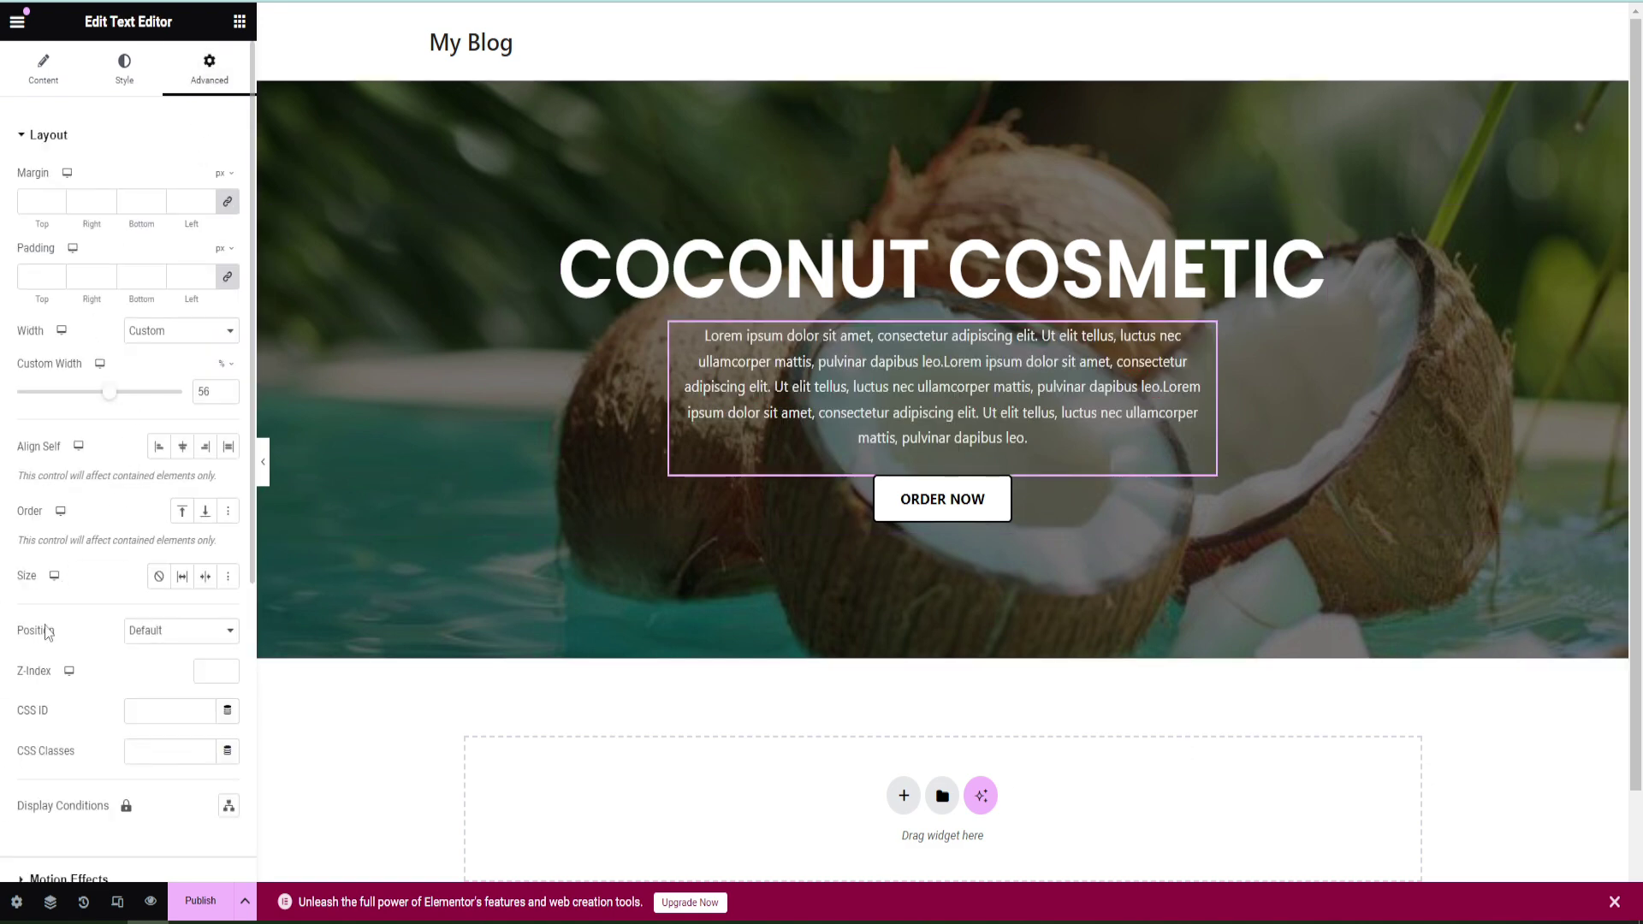
scroll(51, 634, down, 3)
click(54, 593)
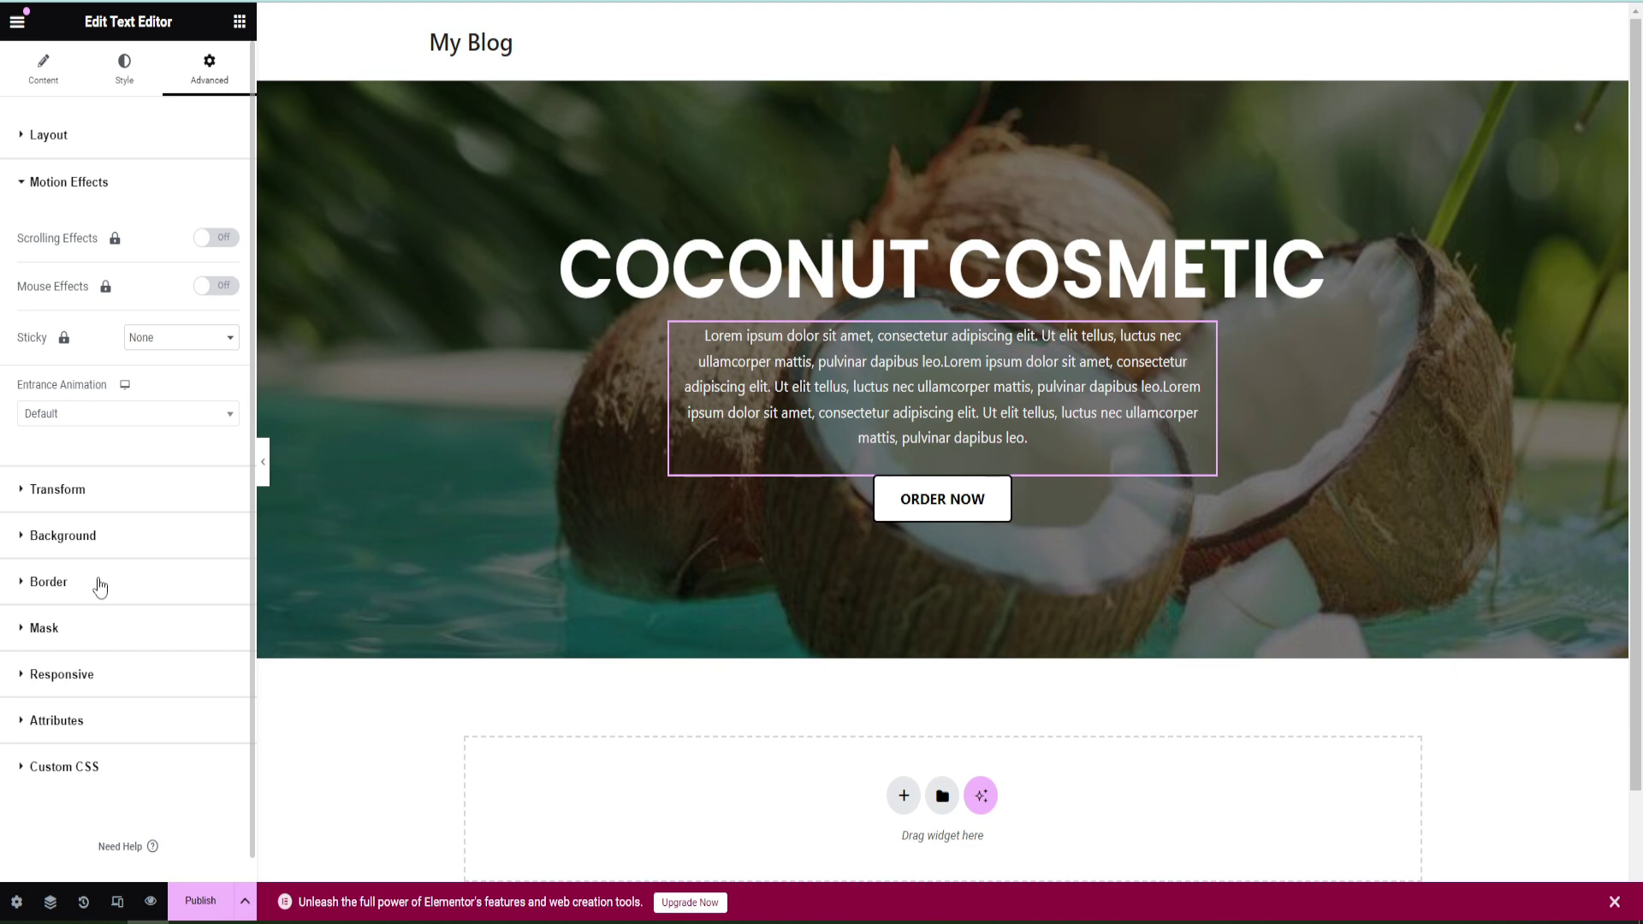
click(92, 493)
click(47, 182)
click(56, 416)
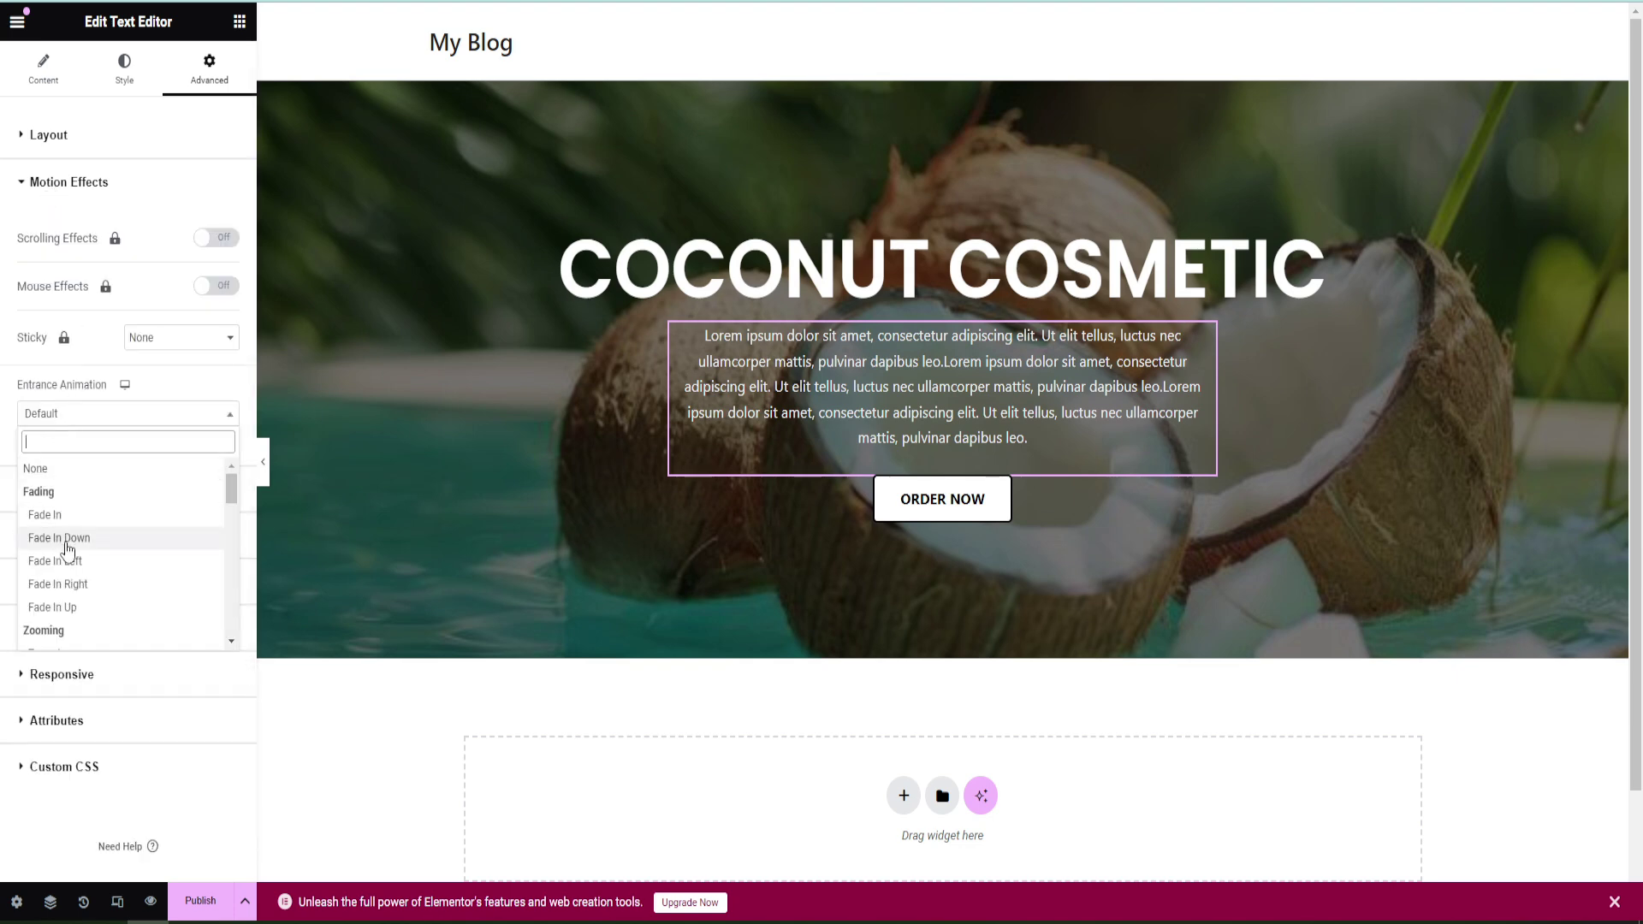
click(68, 608)
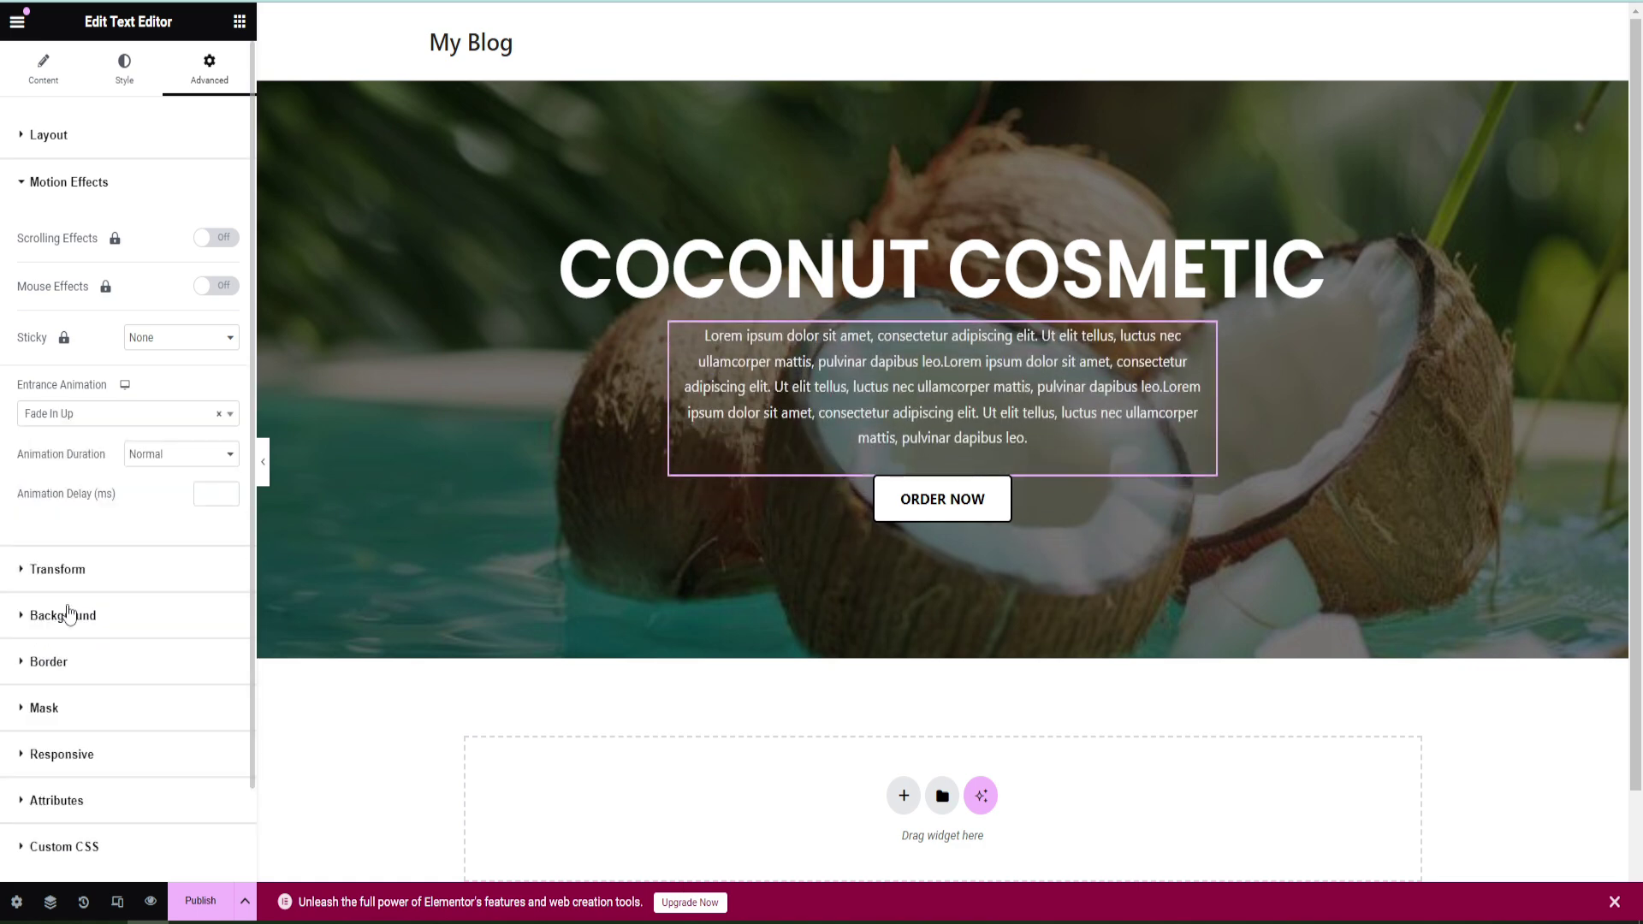
Set the Order Now button's entrance animation to Bounce In and preview the banner at full width
click(1003, 503)
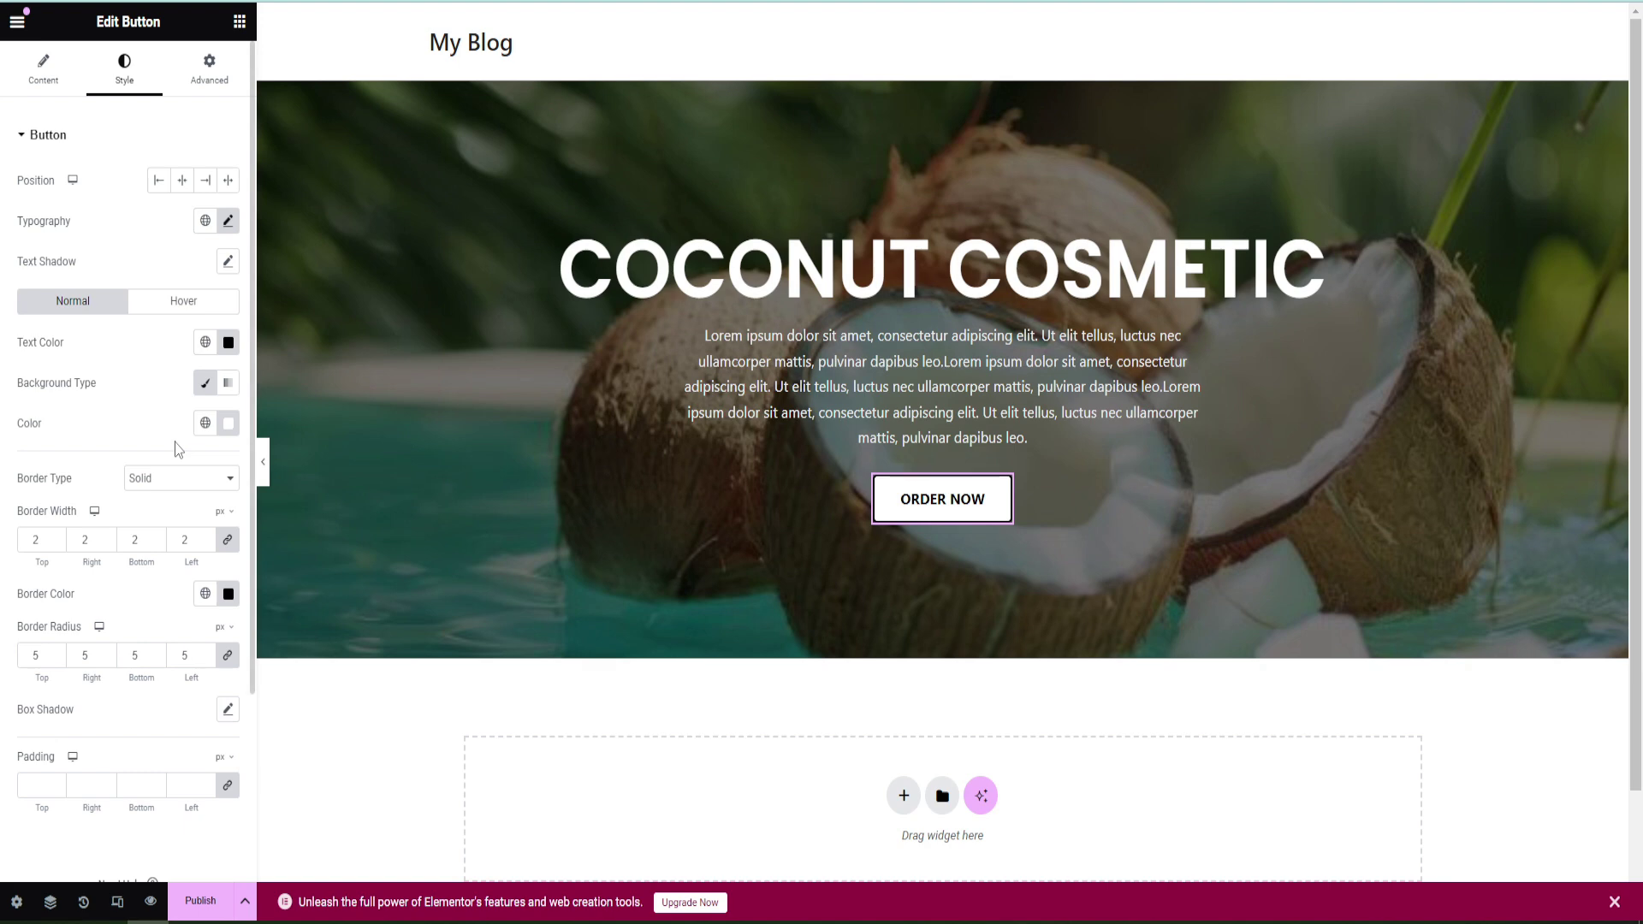
click(207, 86)
scroll(120, 548, down, 5)
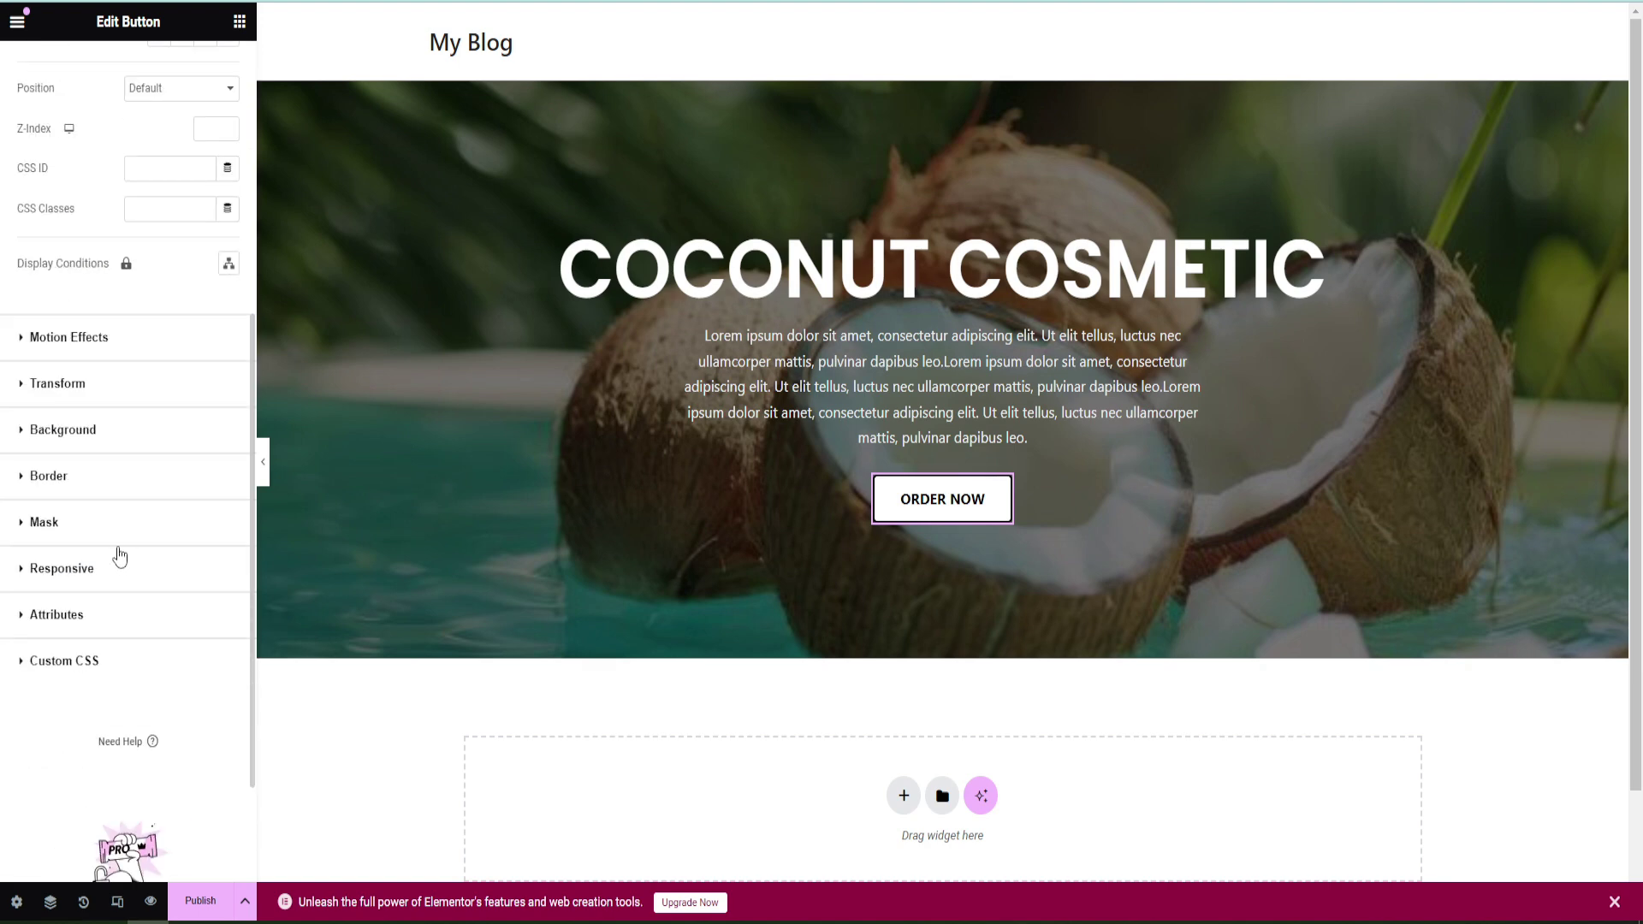
click(48, 338)
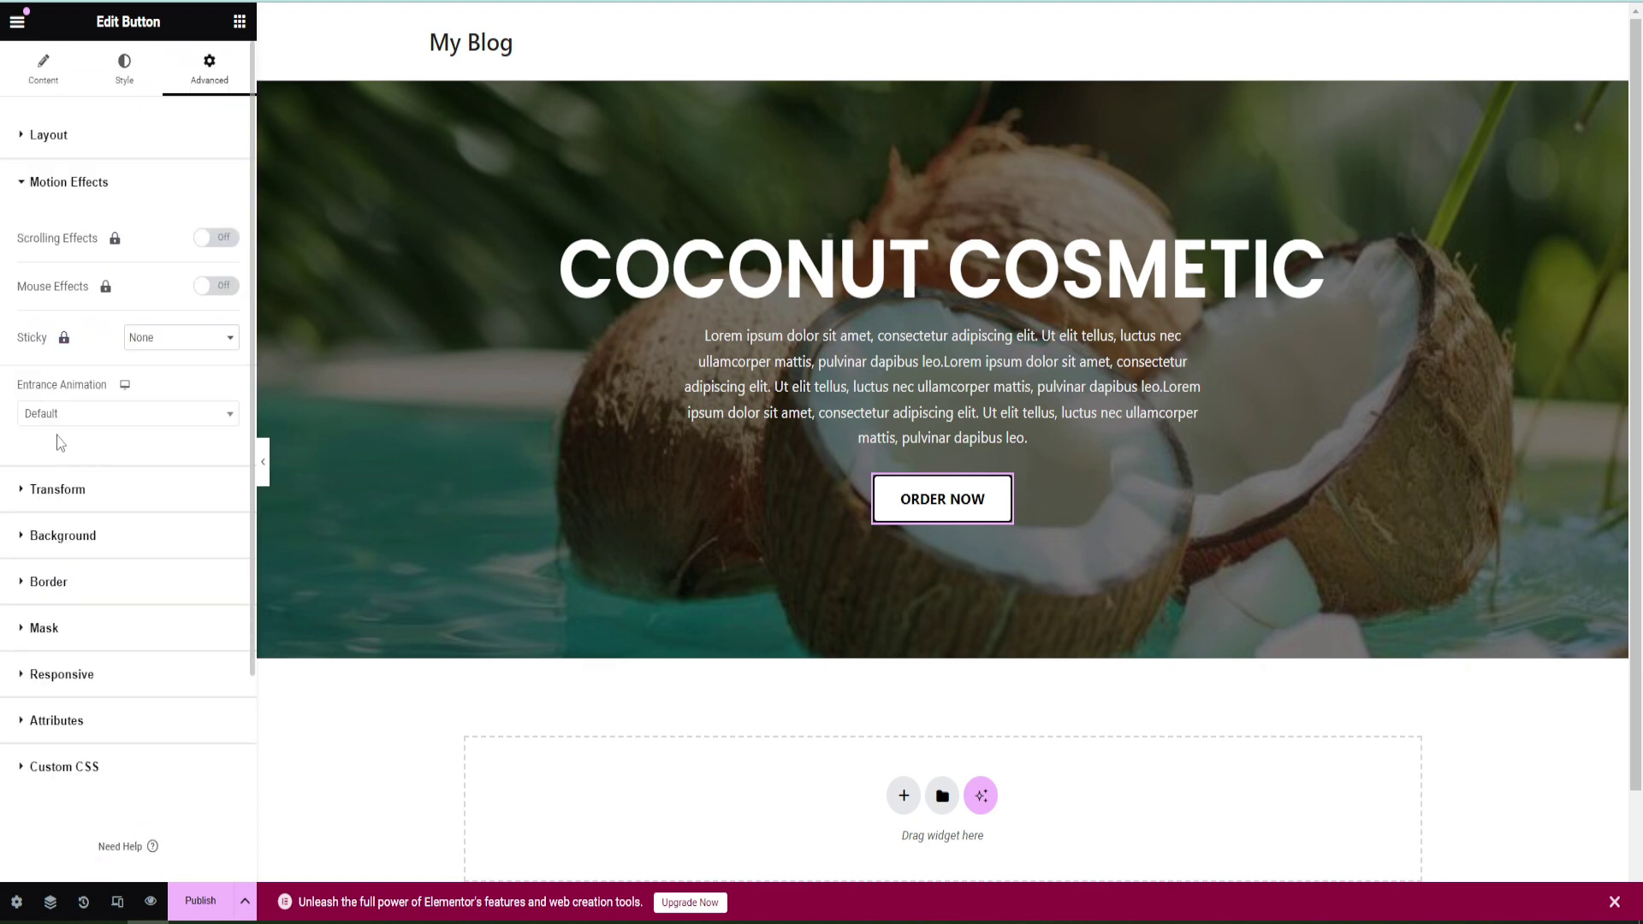
click(55, 416)
scroll(100, 562, down, 2)
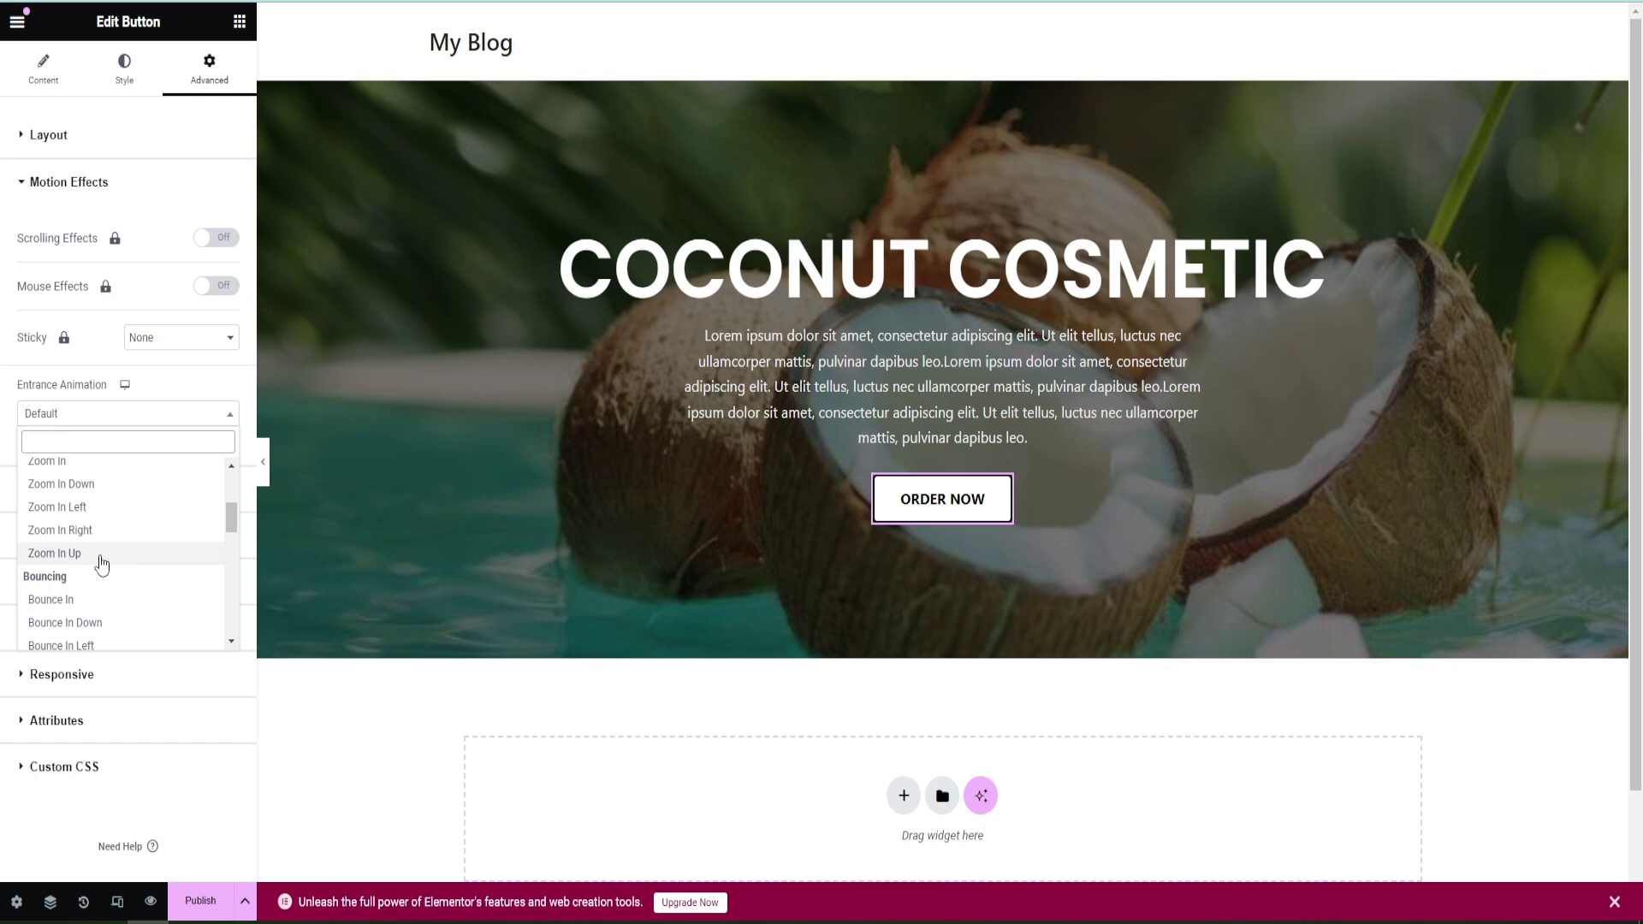
scroll(101, 563, down, 1)
scroll(100, 562, down, 2)
click(75, 608)
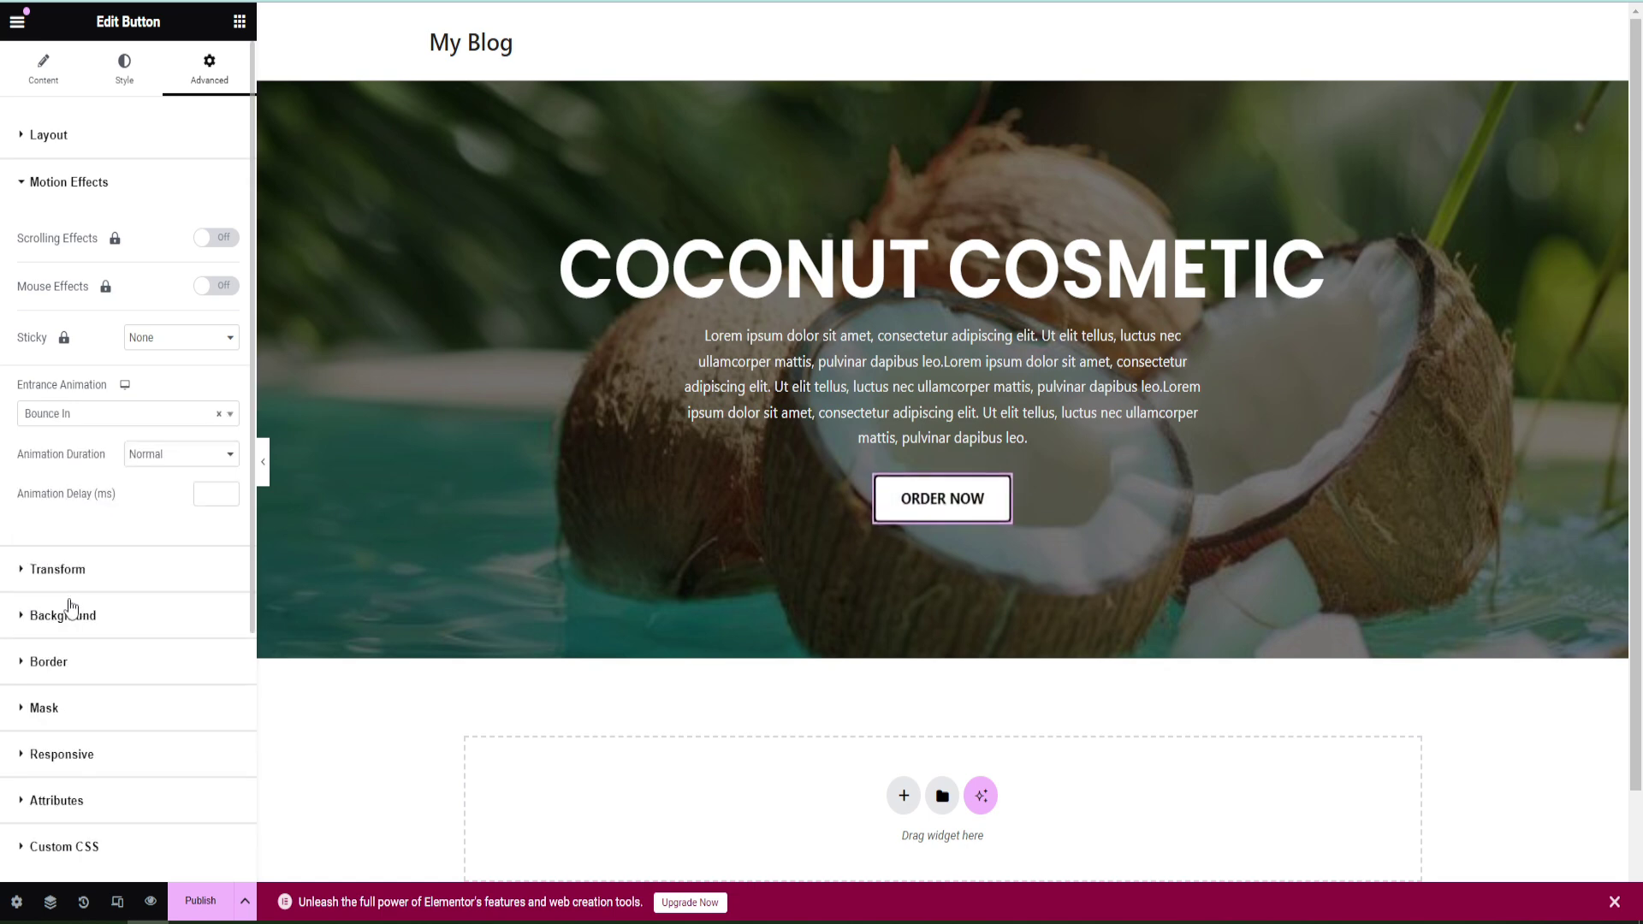
click(262, 464)
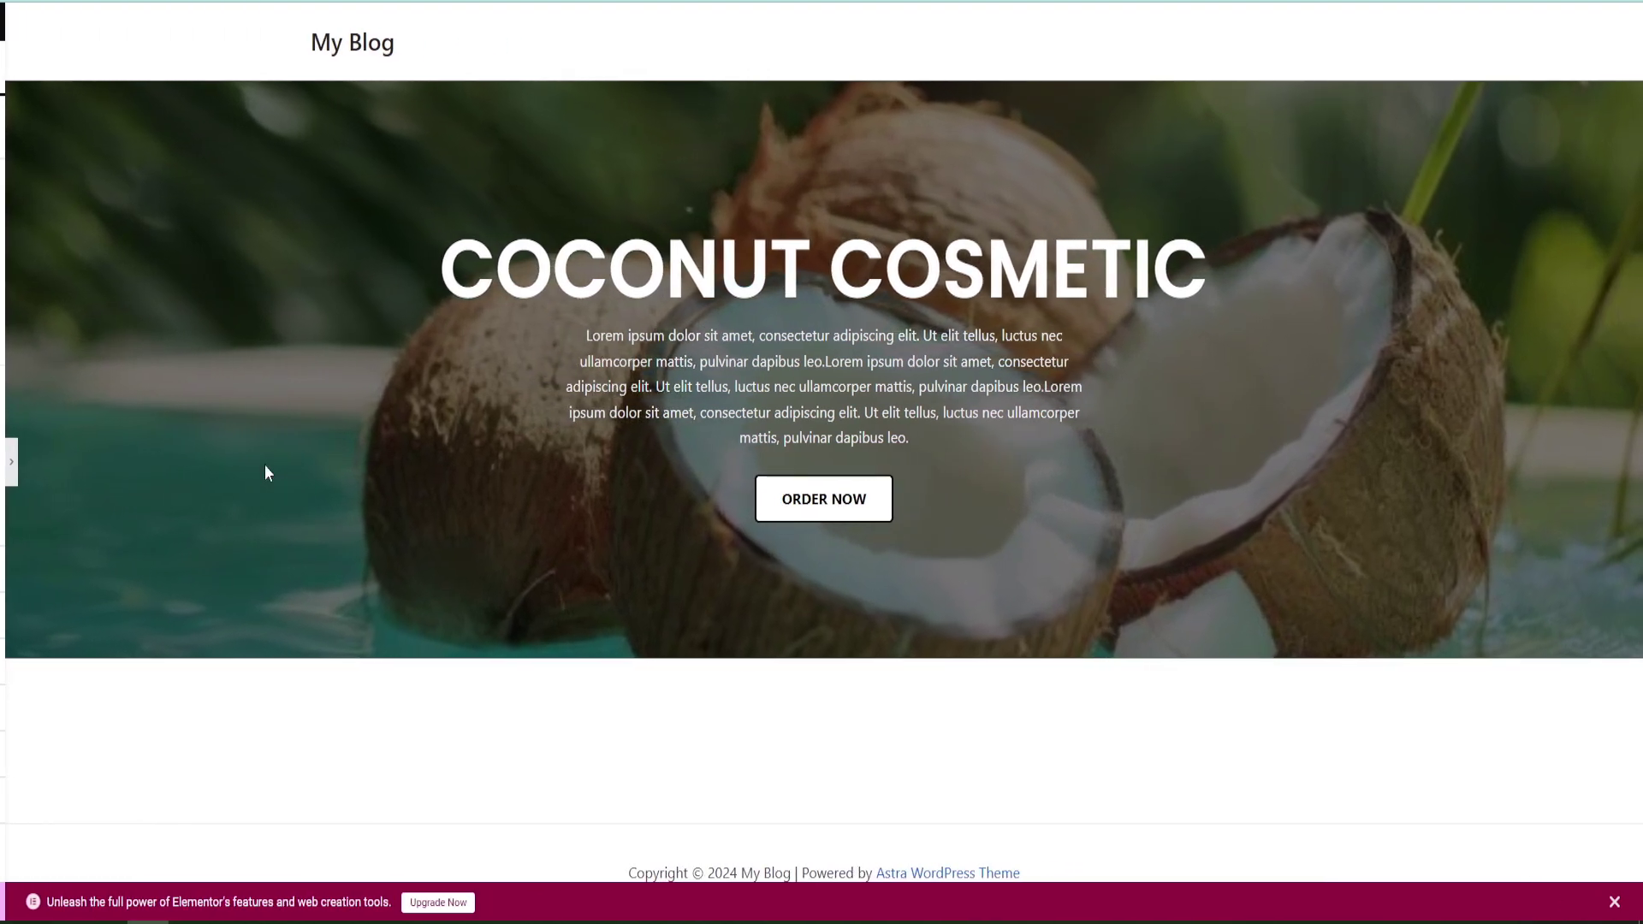